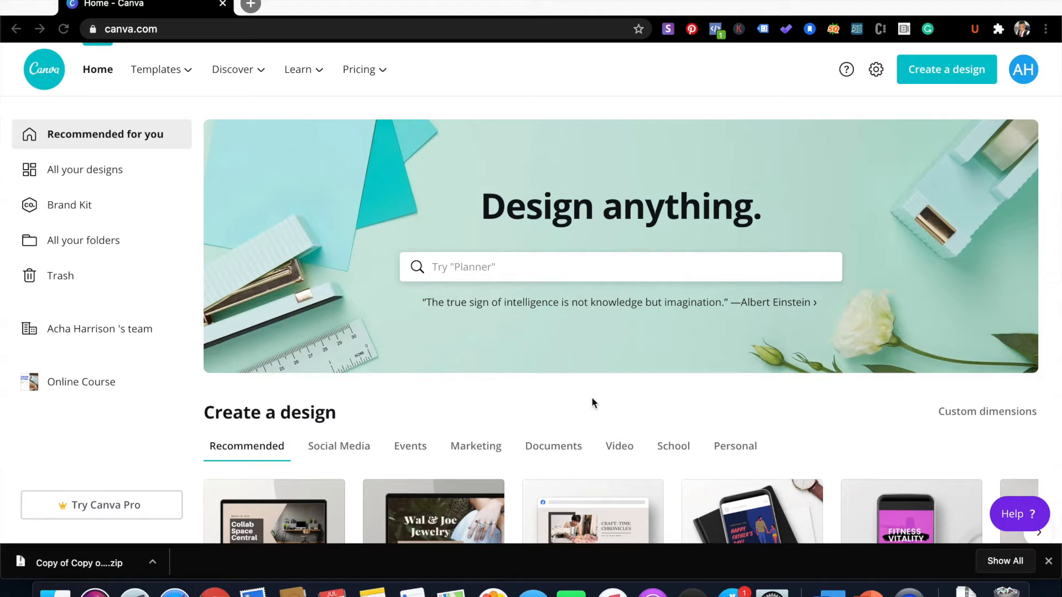
Browse the design types, recent designs and template categories on the home page
scroll(592, 400, "down", 3)
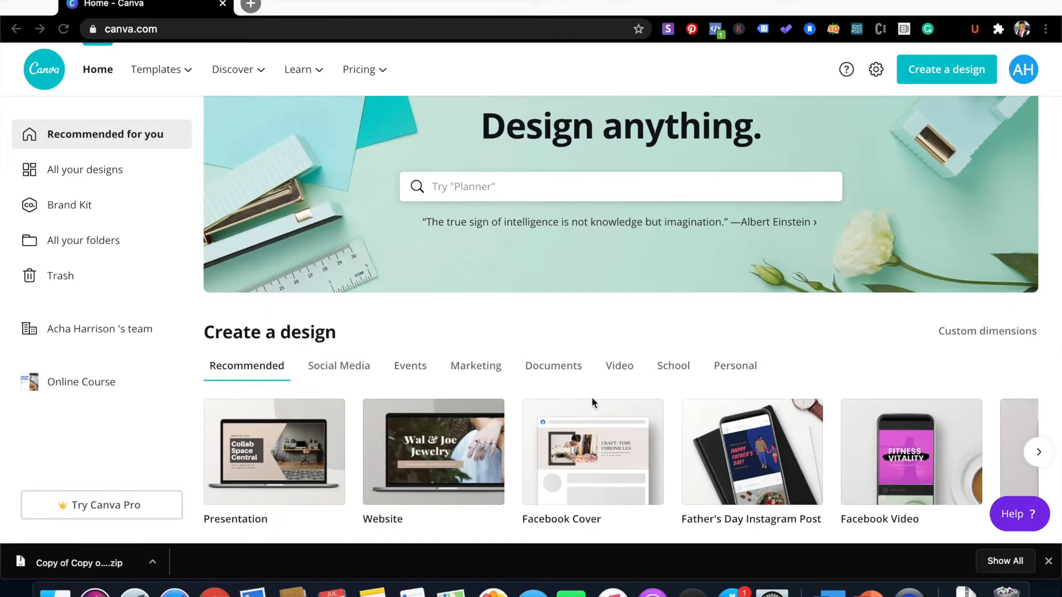
scroll(593, 401, "down", 5)
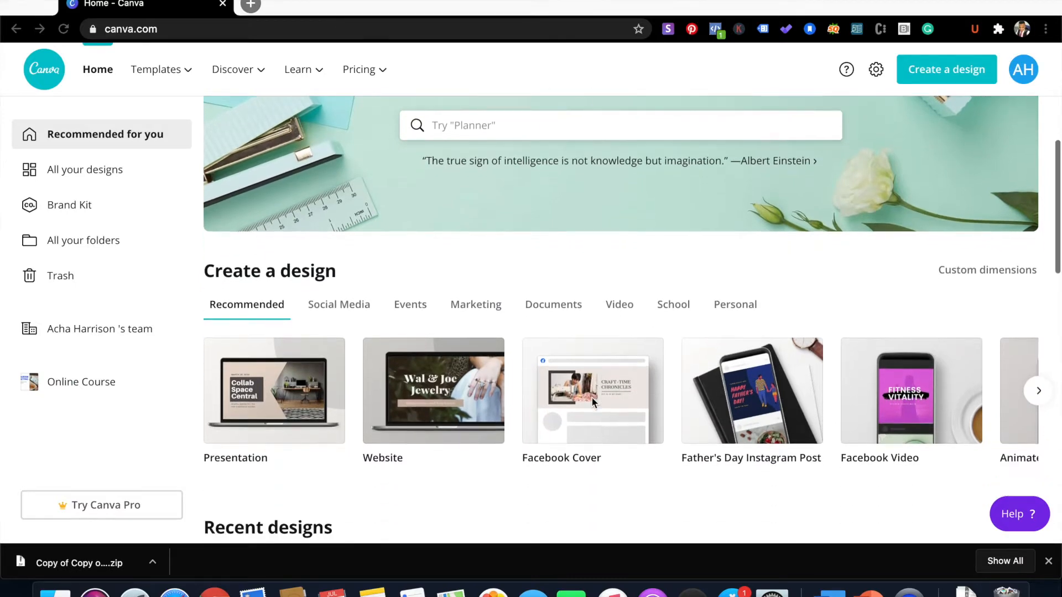
scroll(591, 398, "down", 10)
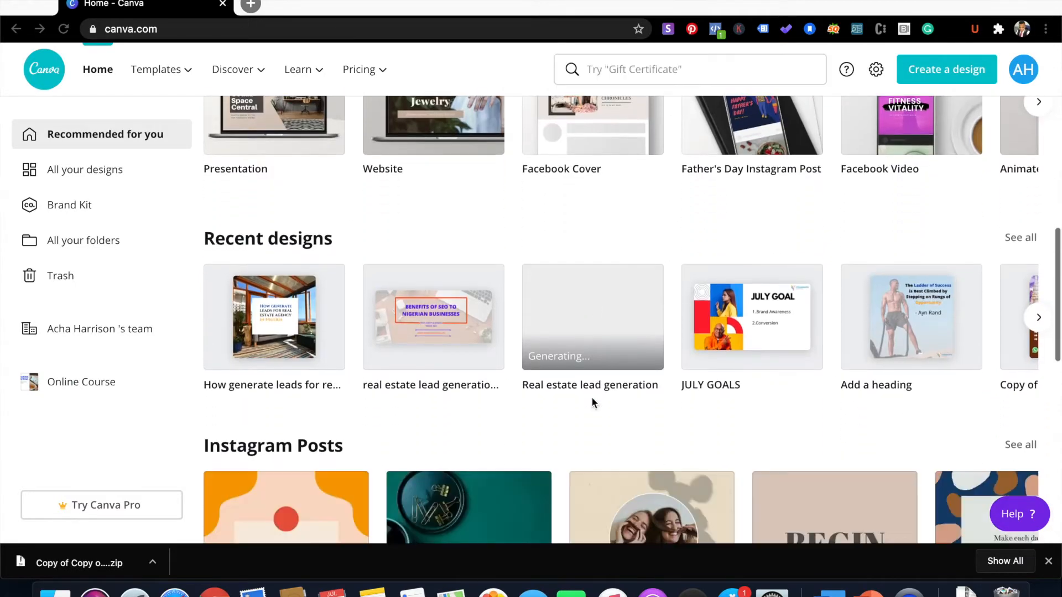
scroll(592, 397, "down", 5)
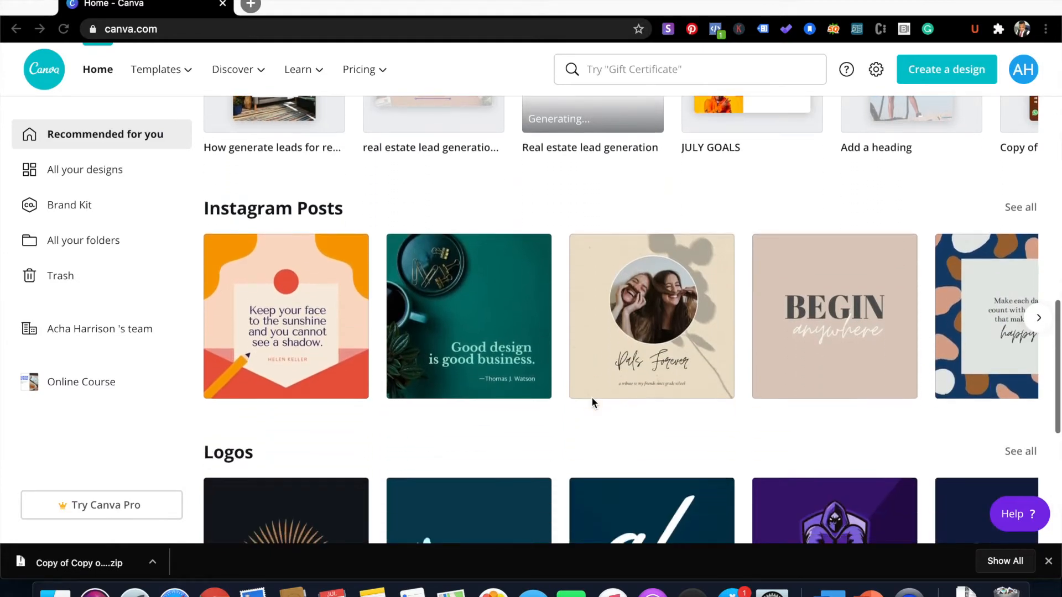
scroll(592, 398, "down", 10)
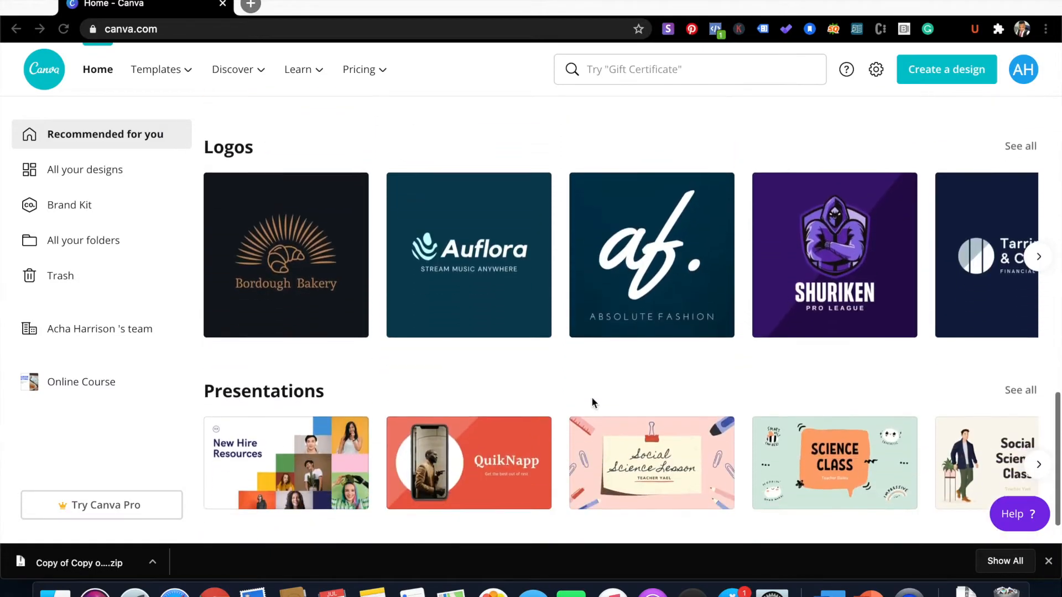
scroll(592, 397, "down", 3)
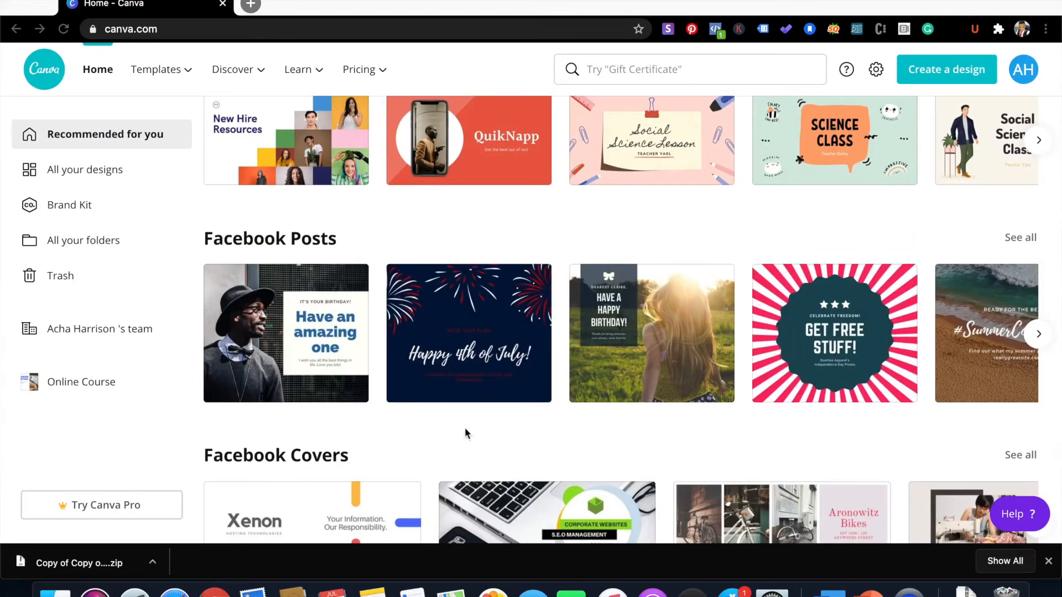
scroll(465, 429, "up", 15)
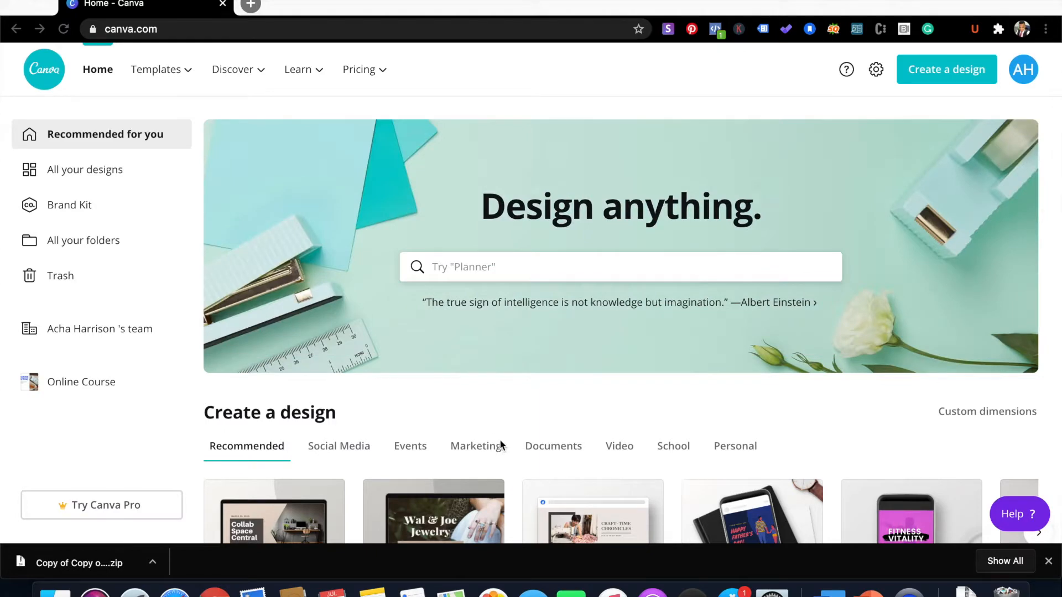
Open the full Instagram Posts template collection and create a blank Instagram post design
scroll(501, 445, "down", 10)
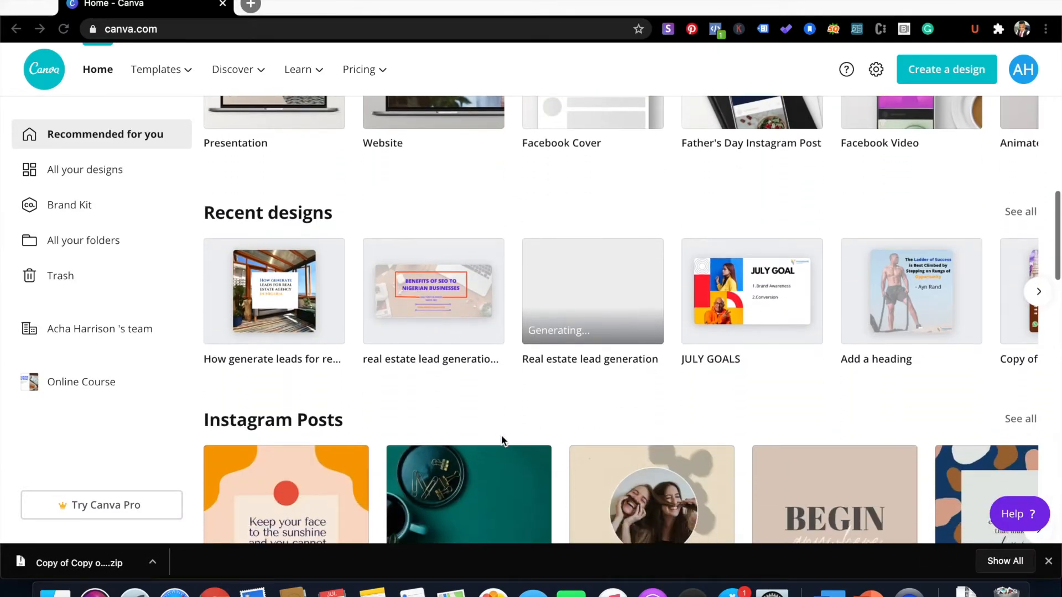
scroll(501, 441, "down", 2)
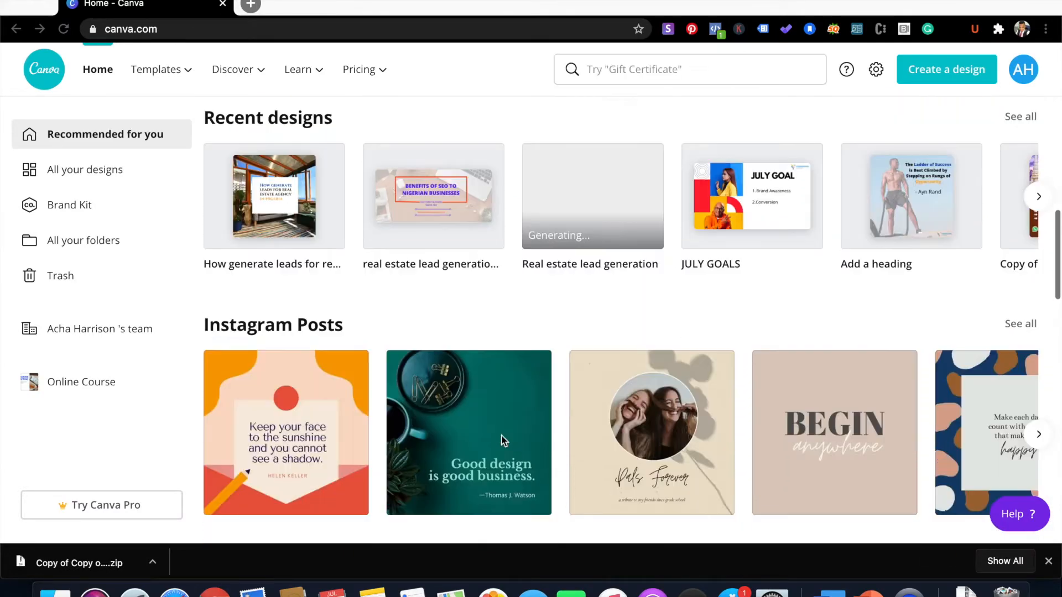
left_click(1022, 325)
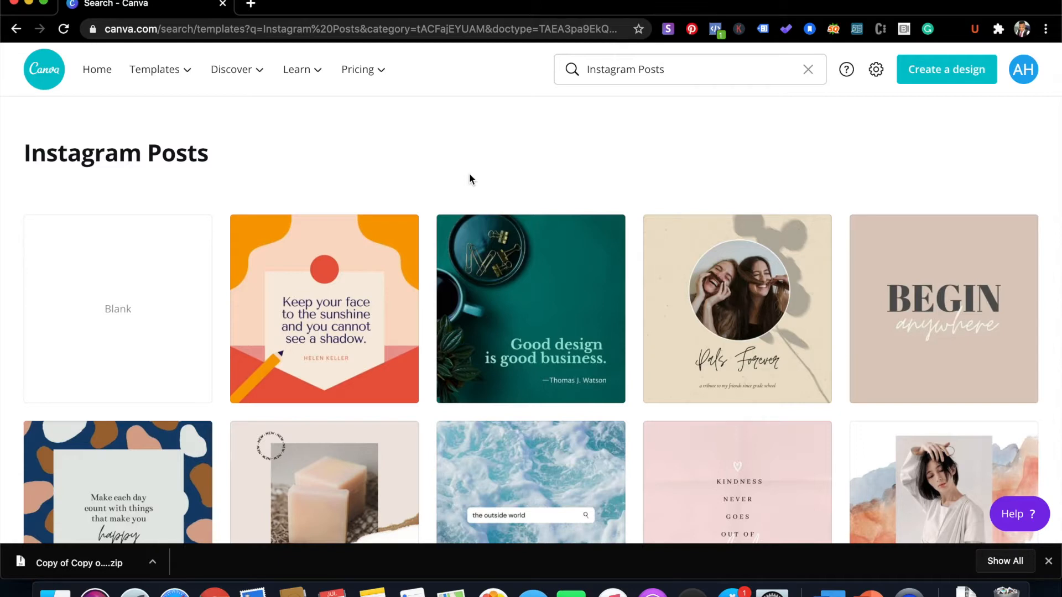
left_click(136, 313)
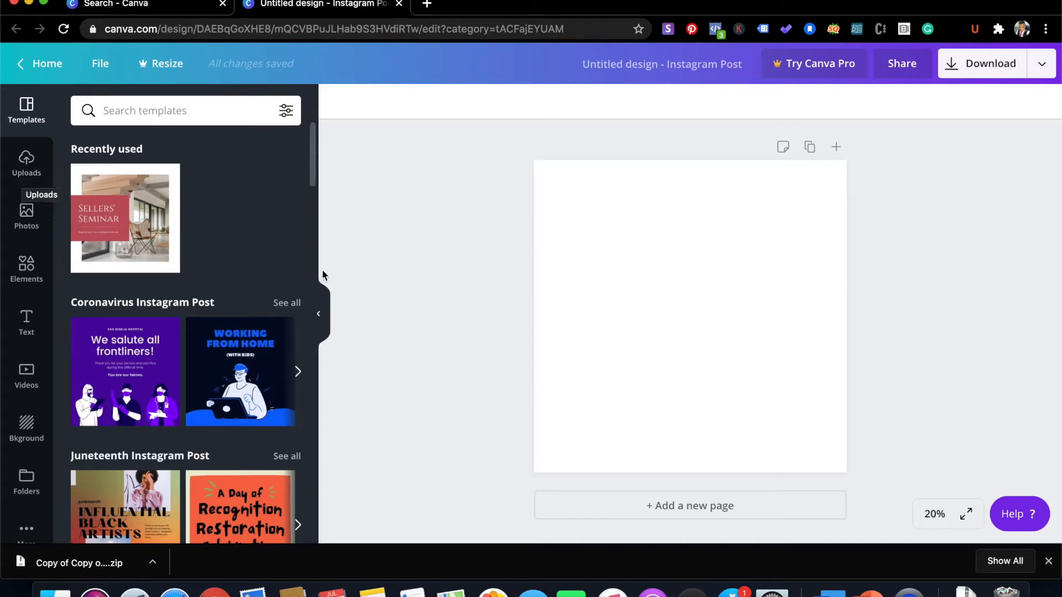
Look through the uploads, photos, elements, text, videos, backgrounds and additional apps available for the design
left_click(33, 175)
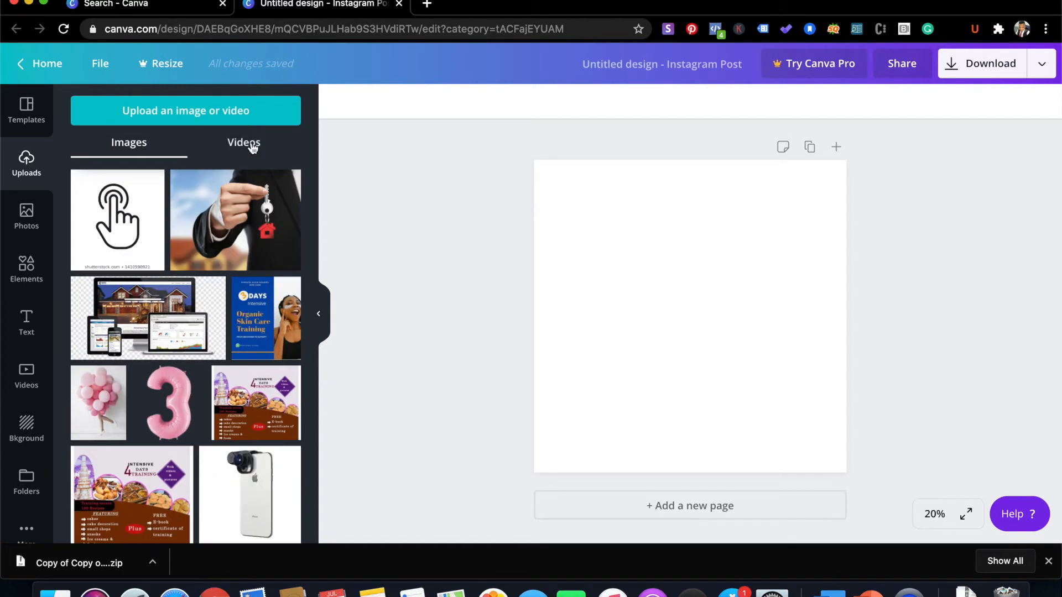
left_click(28, 217)
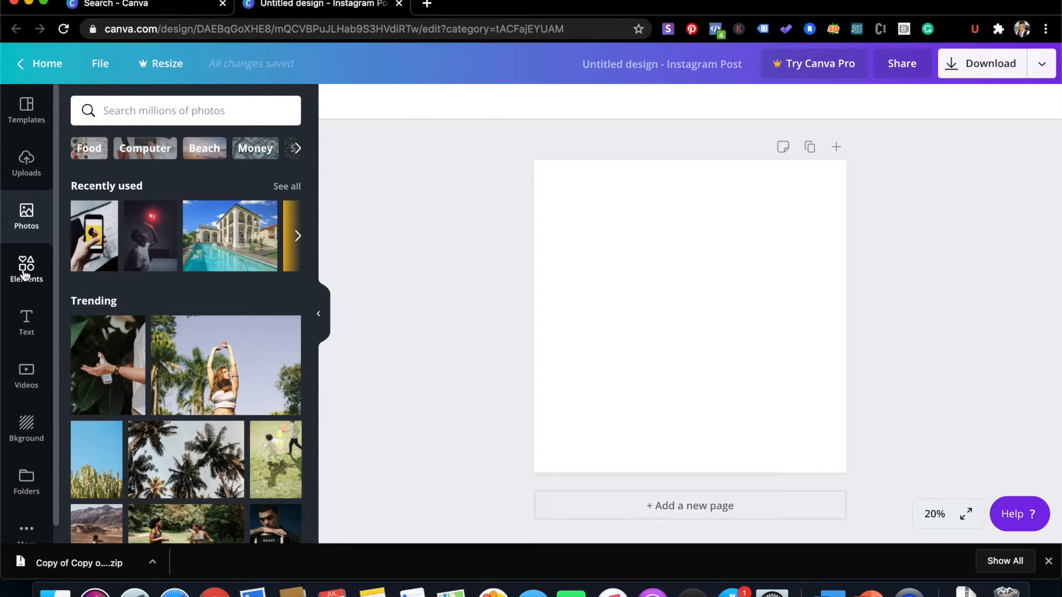
left_click(24, 271)
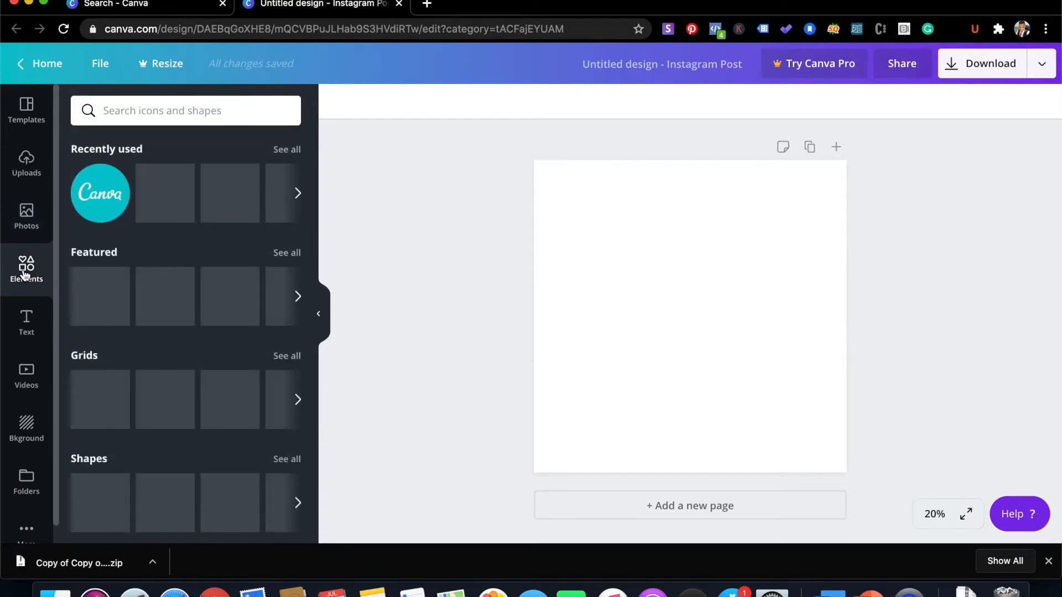
left_click(31, 328)
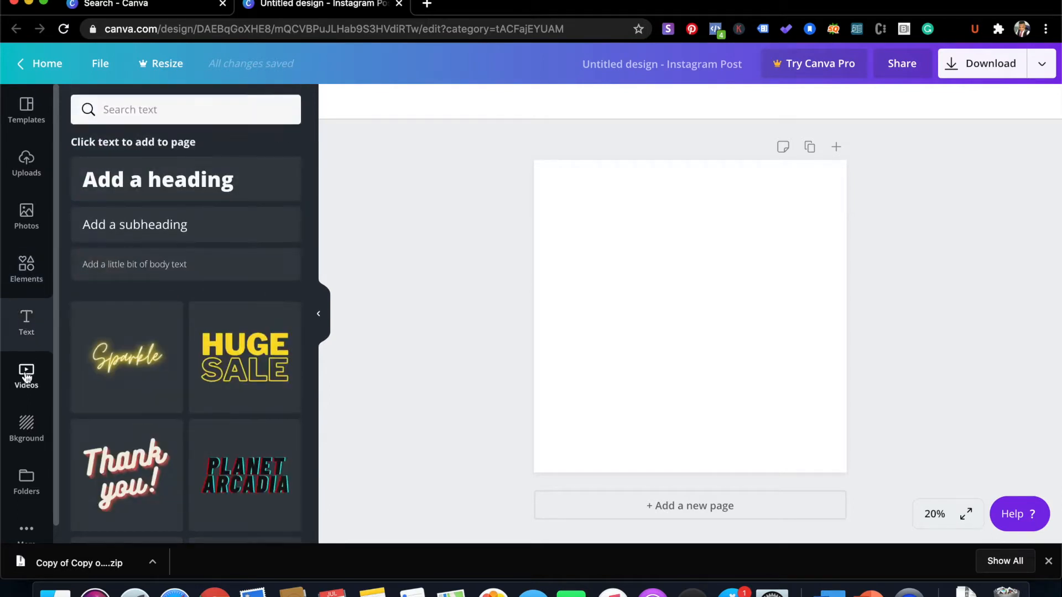
left_click(27, 376)
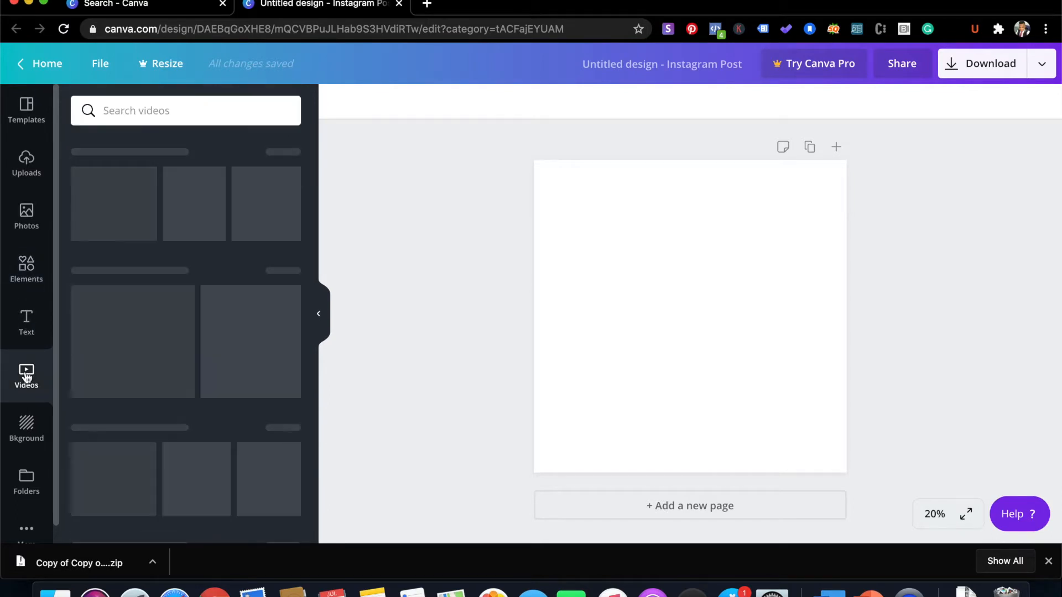
left_click(30, 426)
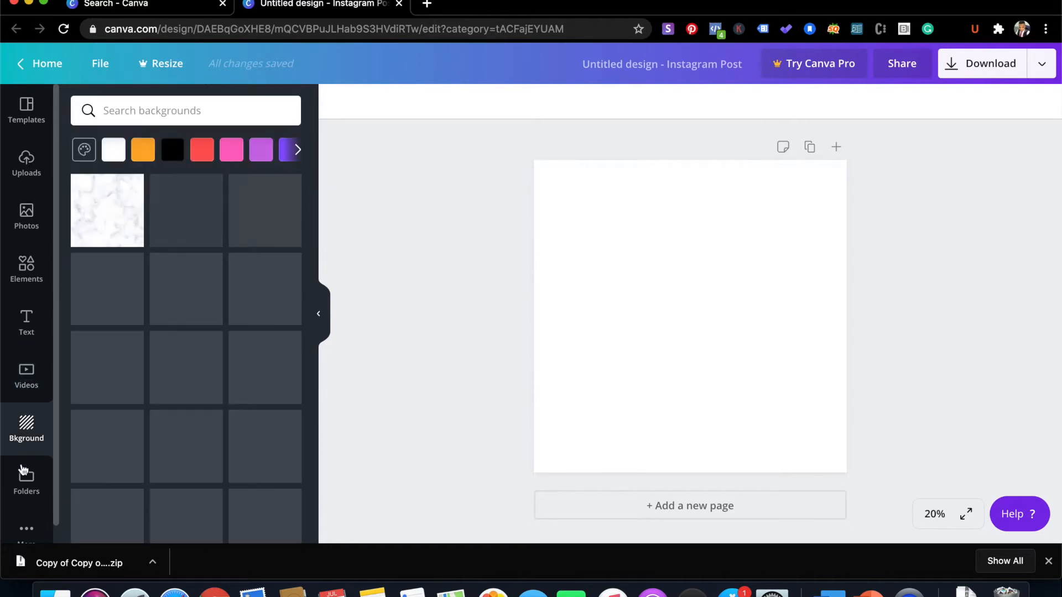
scroll(27, 487, "down", 1)
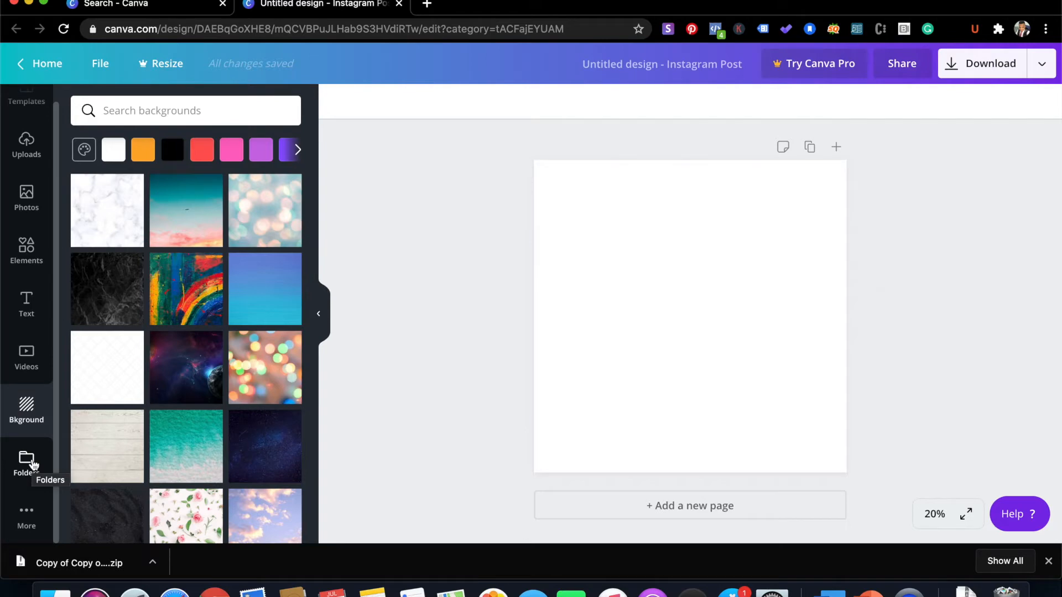
left_click(28, 517)
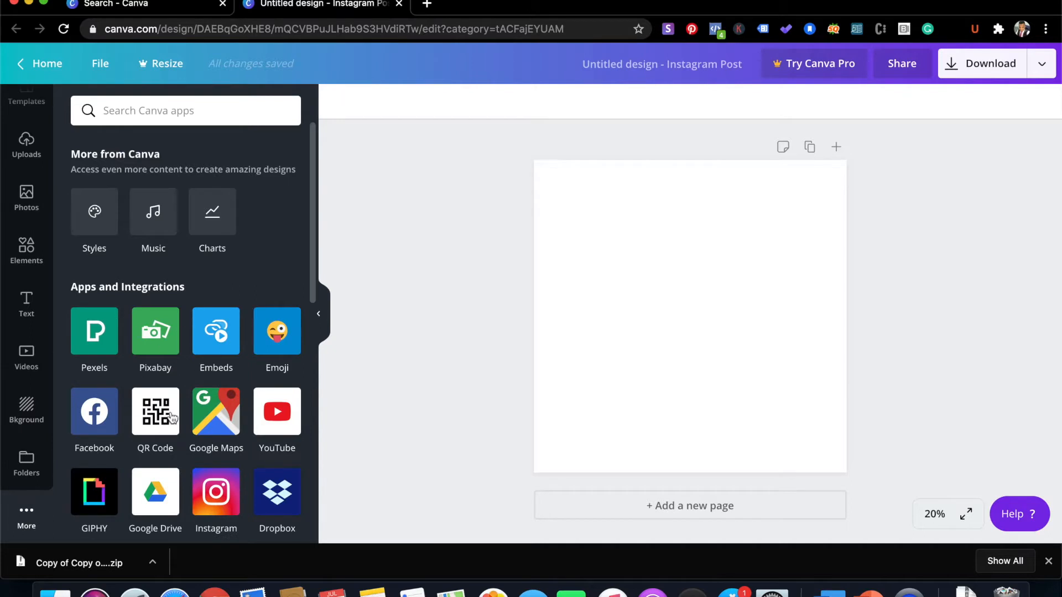
scroll(179, 396, "down", 5)
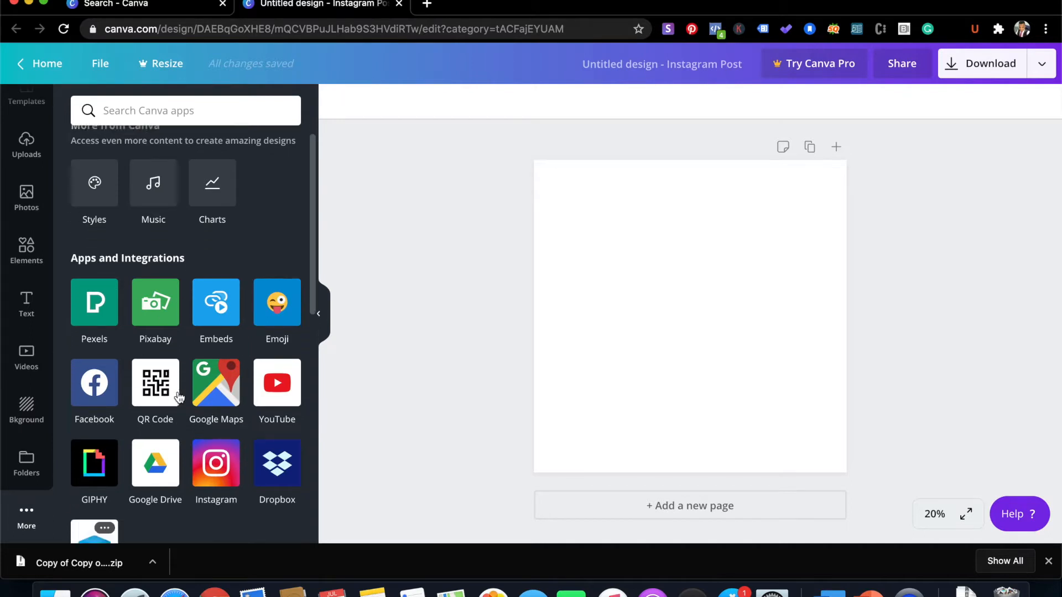
scroll(178, 391, "down", 4)
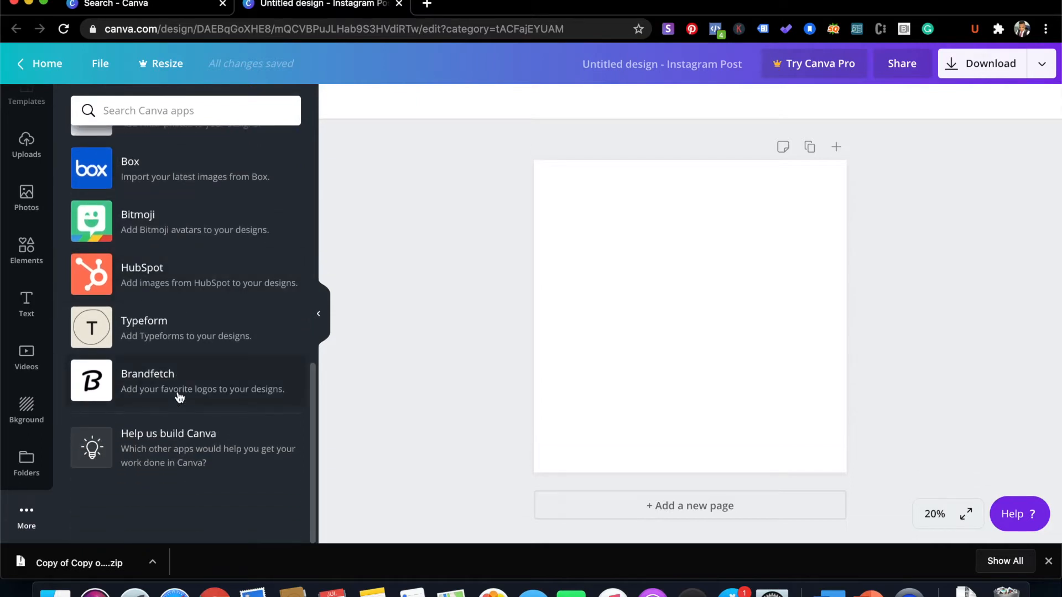
scroll(179, 397, "up", 10)
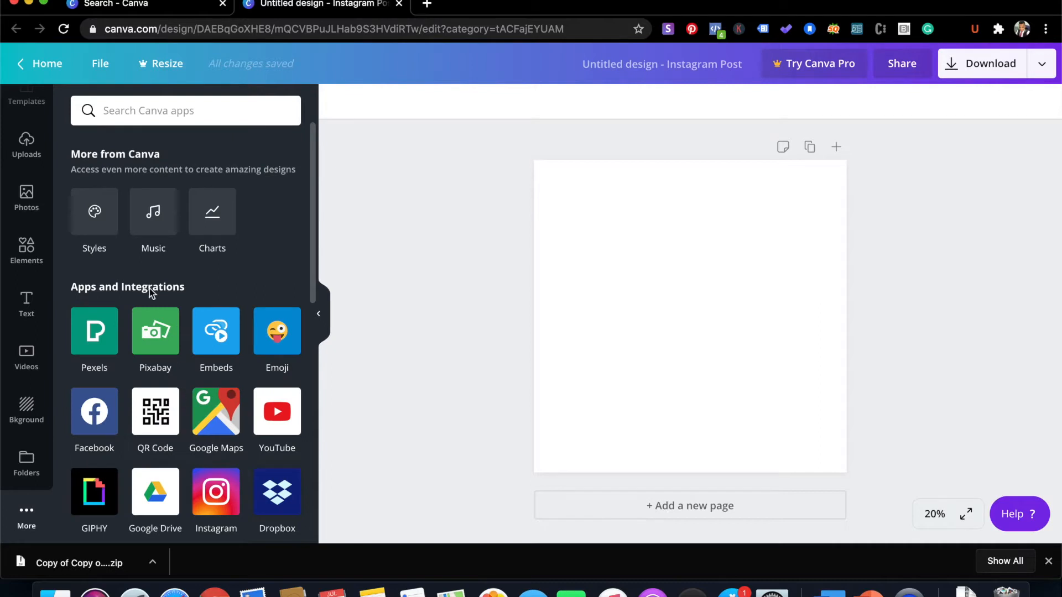
Add a heading text box to the blank page and move it to the page's upper-left area
left_click(28, 310)
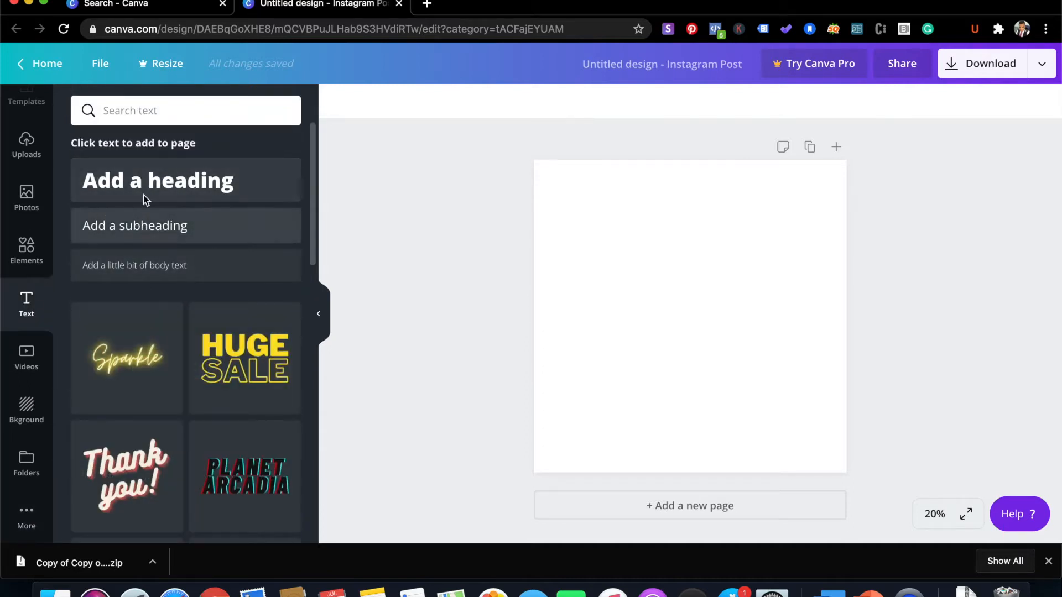
scroll(166, 441, "down", 3)
scroll(166, 441, "down", 4)
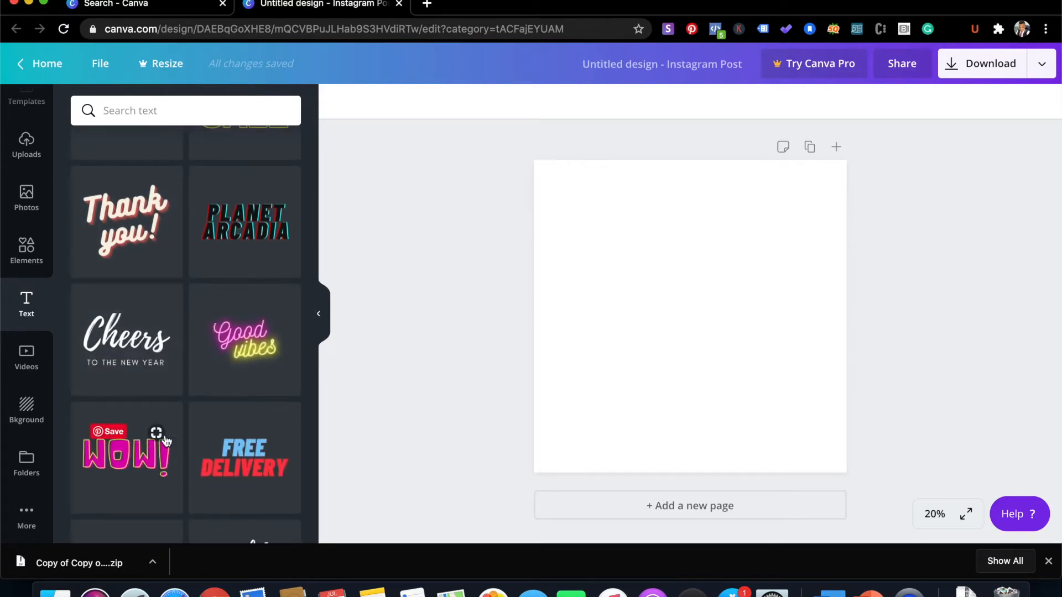
scroll(224, 368, "up", 7)
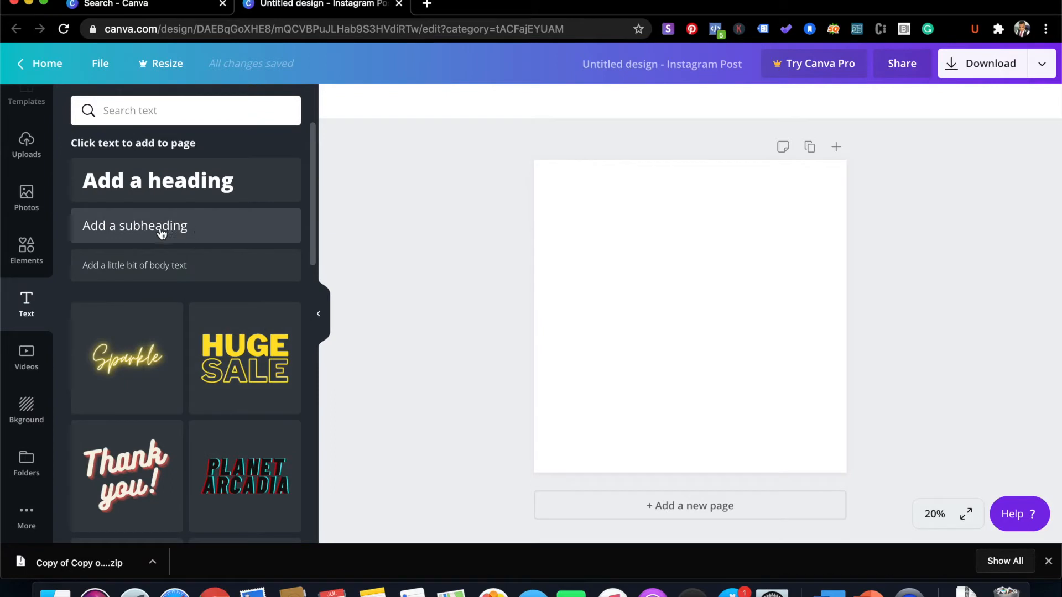
left_click(169, 187)
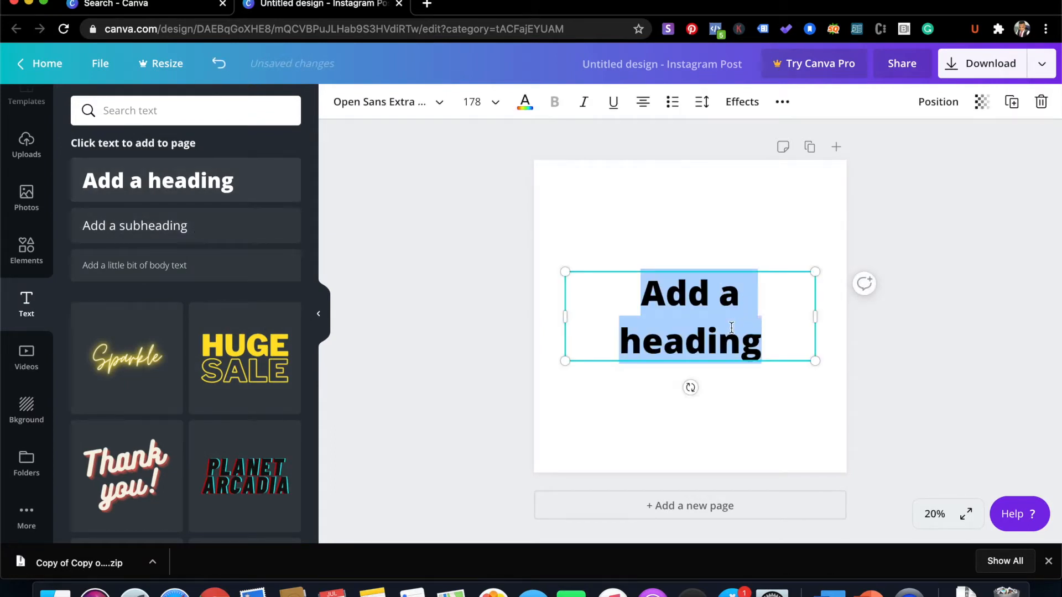
left_click_drag(632, 261, 639, 291)
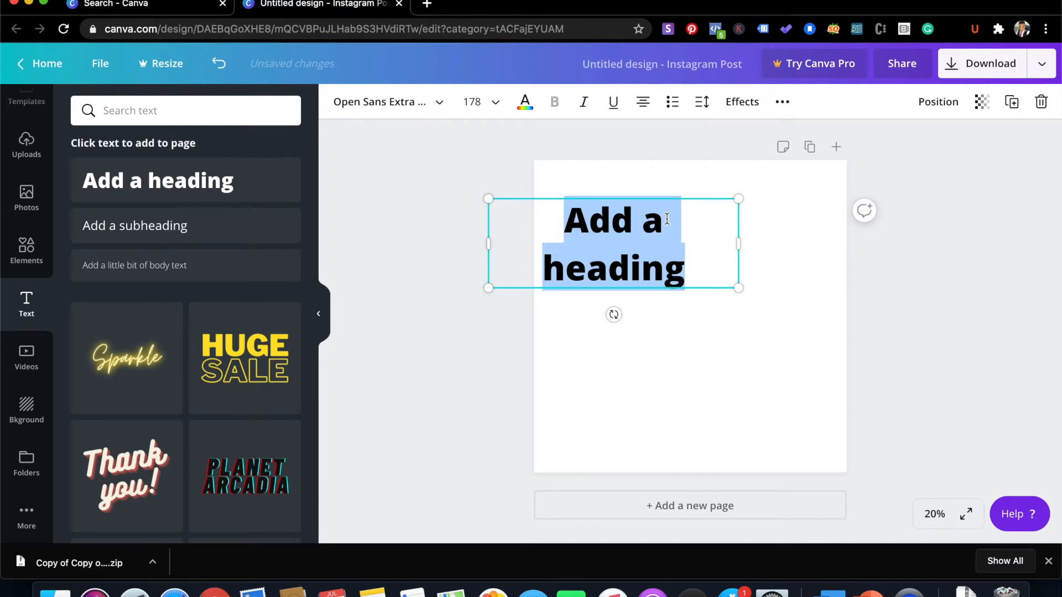
type("ONE")
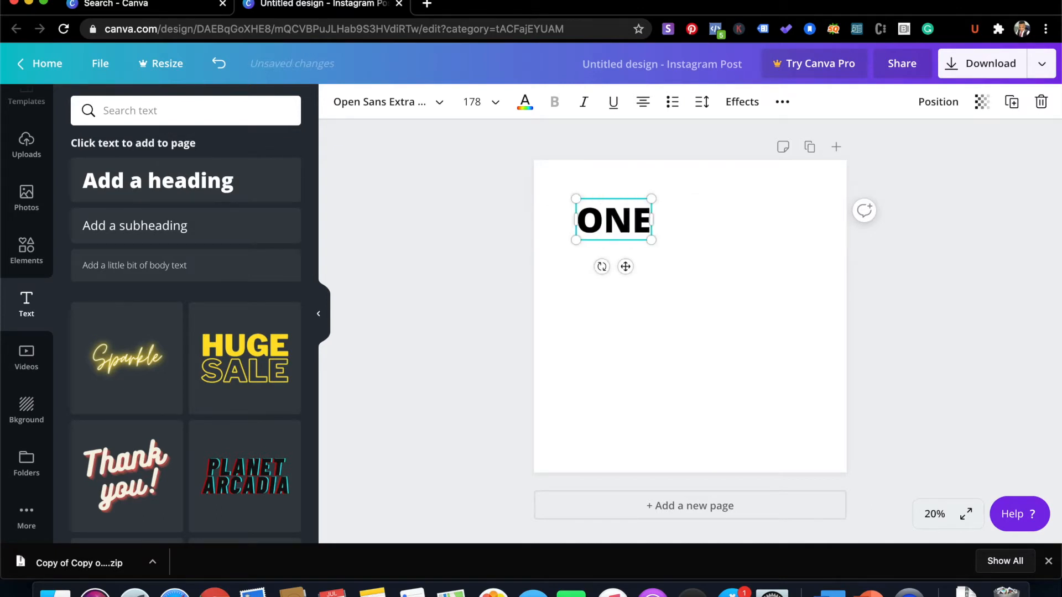
key("BackSpace")
key("BackSpace")
key("BackSpace")
Enter "1 SIMPLE THING YOU NEED TO DO TO DRIVE ENGAGEMENT" as the heading text
type("1")
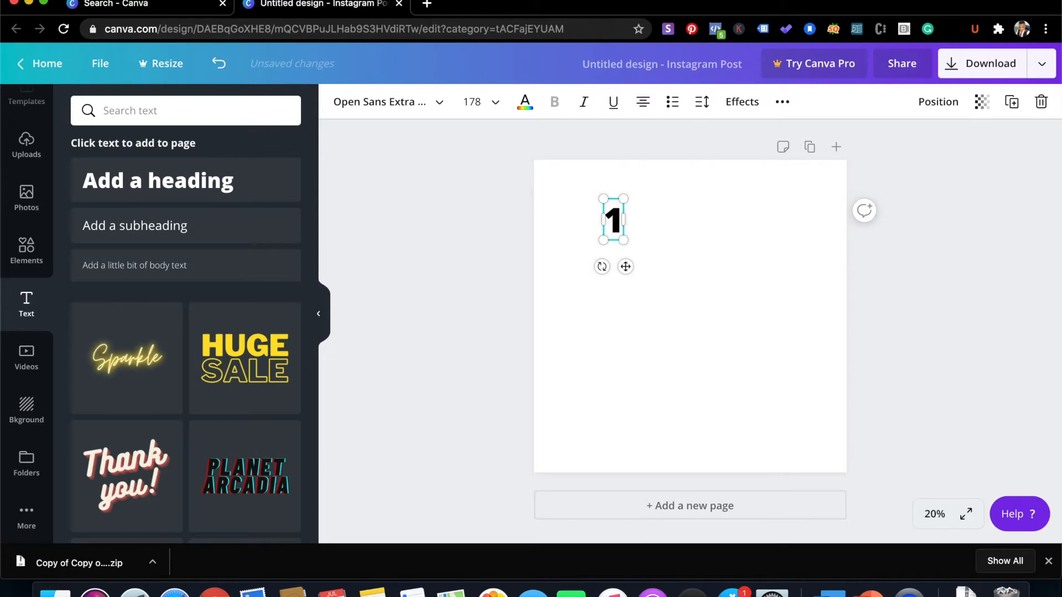
type(" SIMPL")
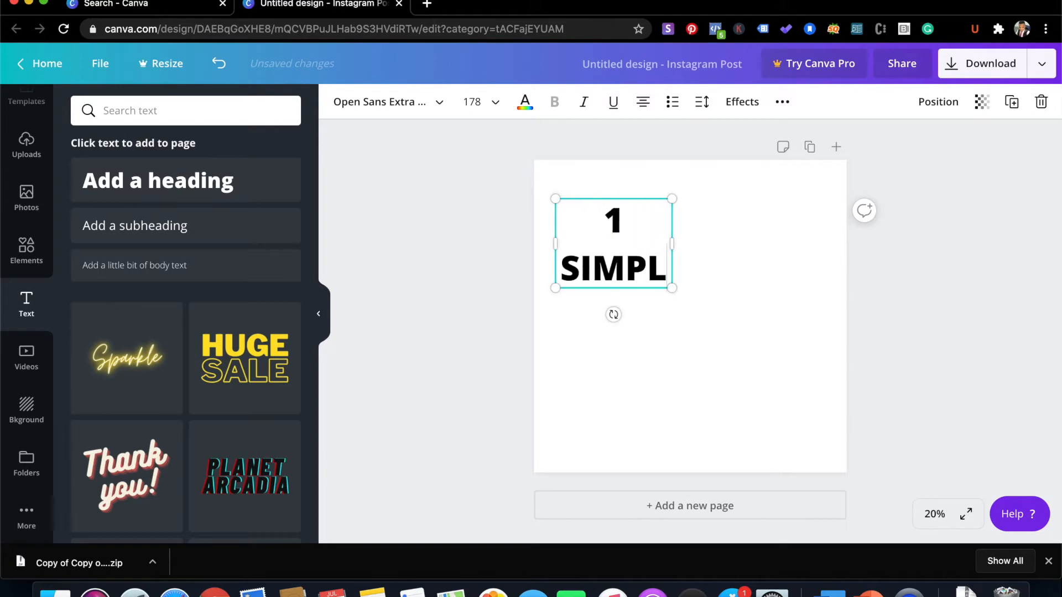
type("E THIN")
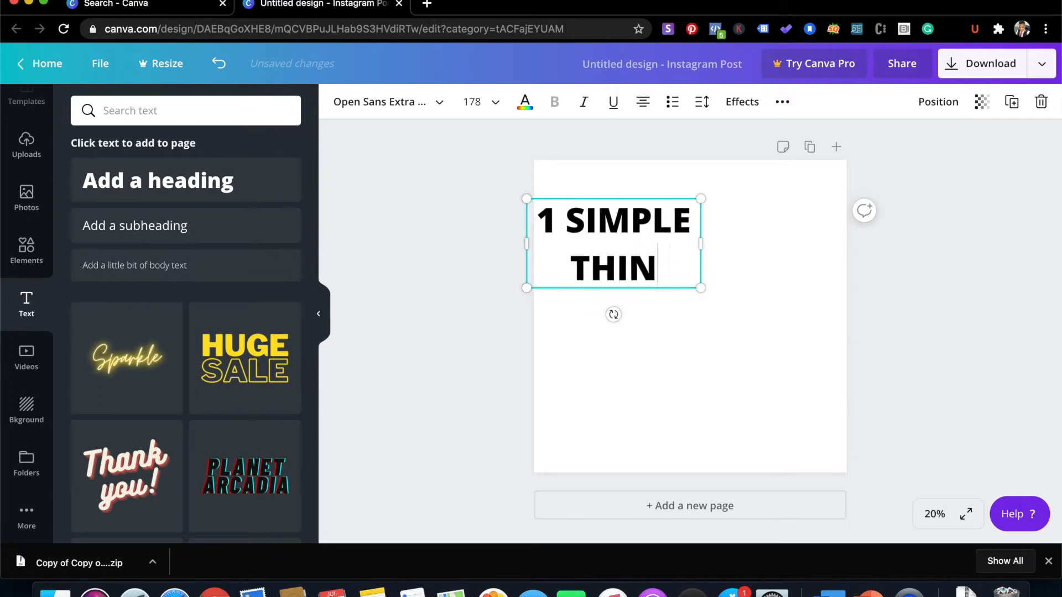
type("G YOU")
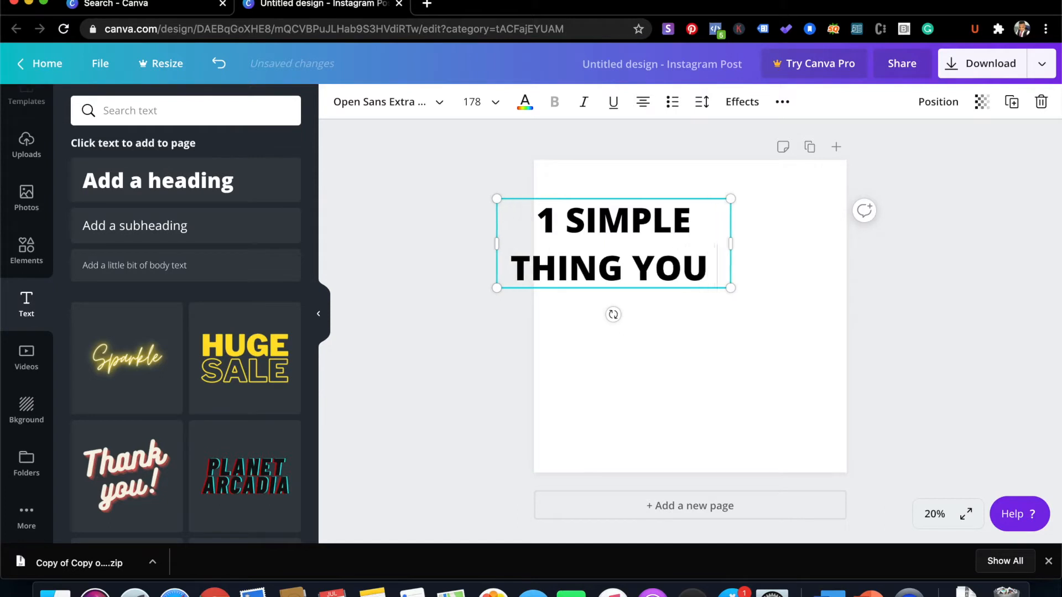
type(" NEED TO DO")
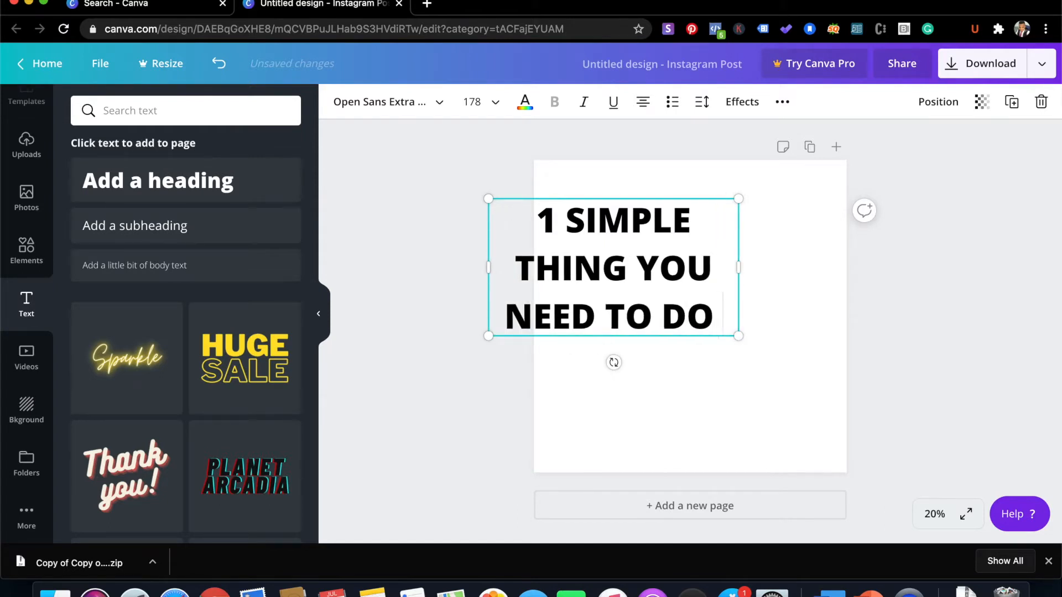
type(" TO DRIVE E")
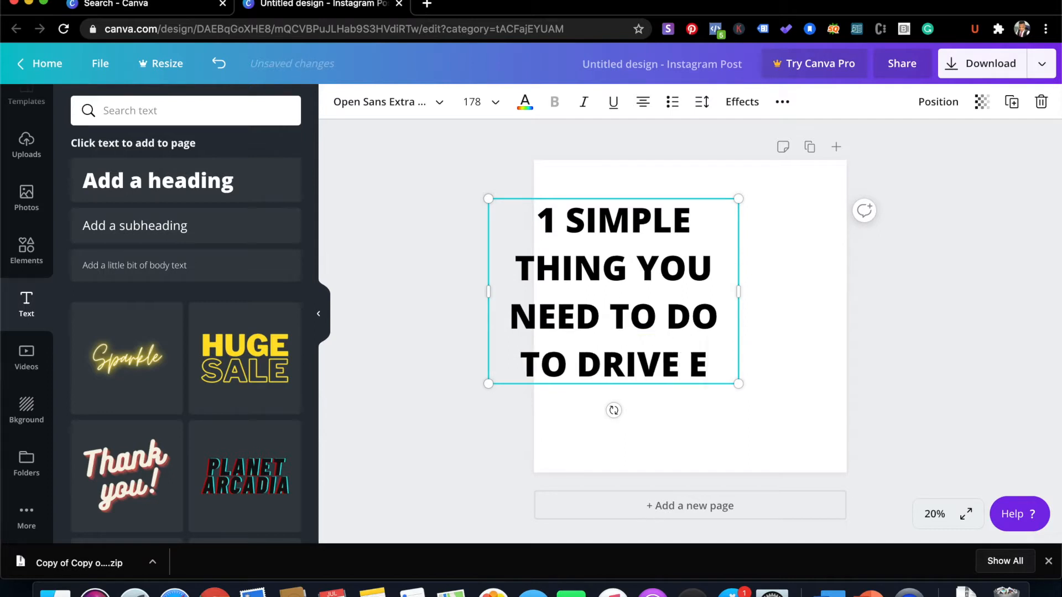
type("NGAGEMENT")
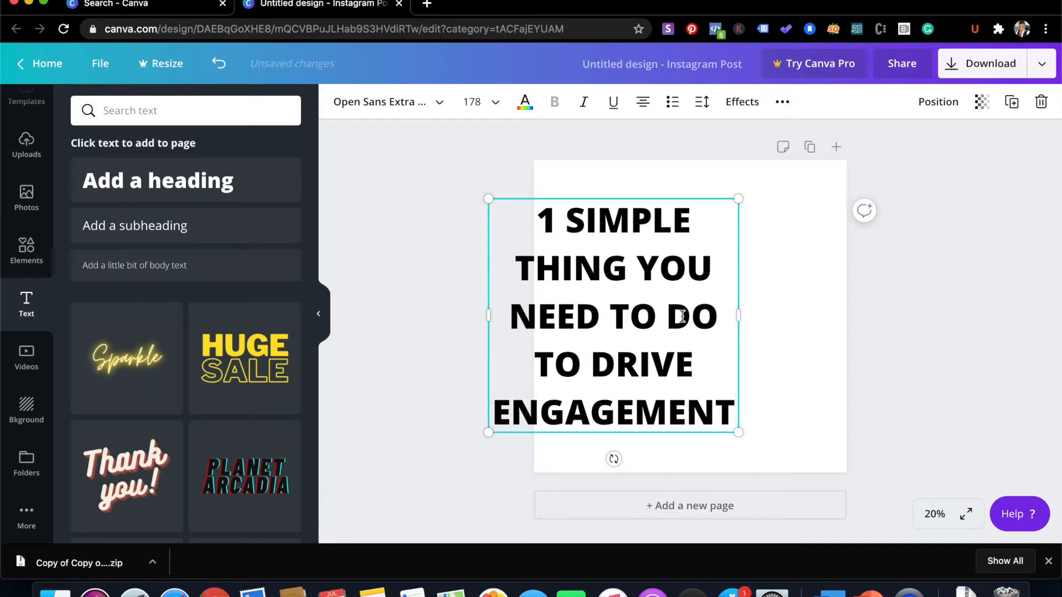
Set the font size of the whole heading text to 96
double_click(640, 316)
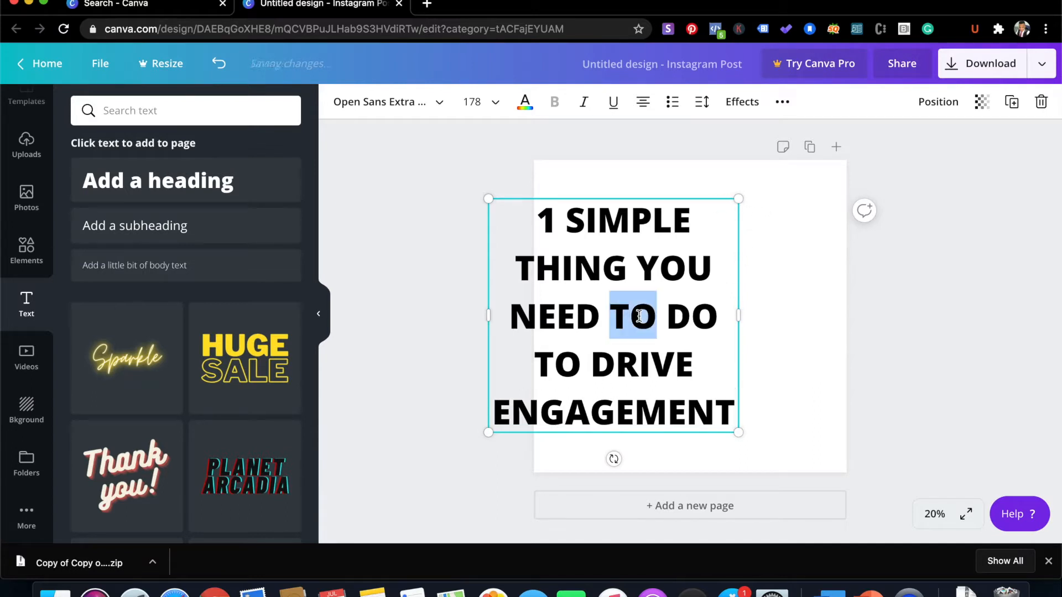
triple_click(654, 317)
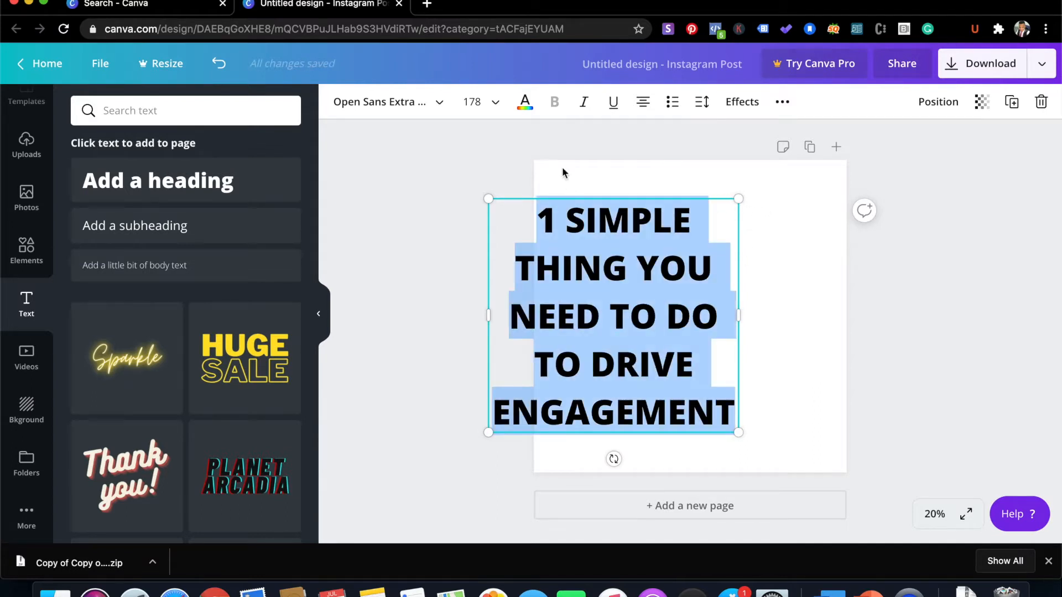
left_click(496, 103)
scroll(476, 305, "down", 5)
scroll(476, 306, "down", 3)
left_click(476, 310)
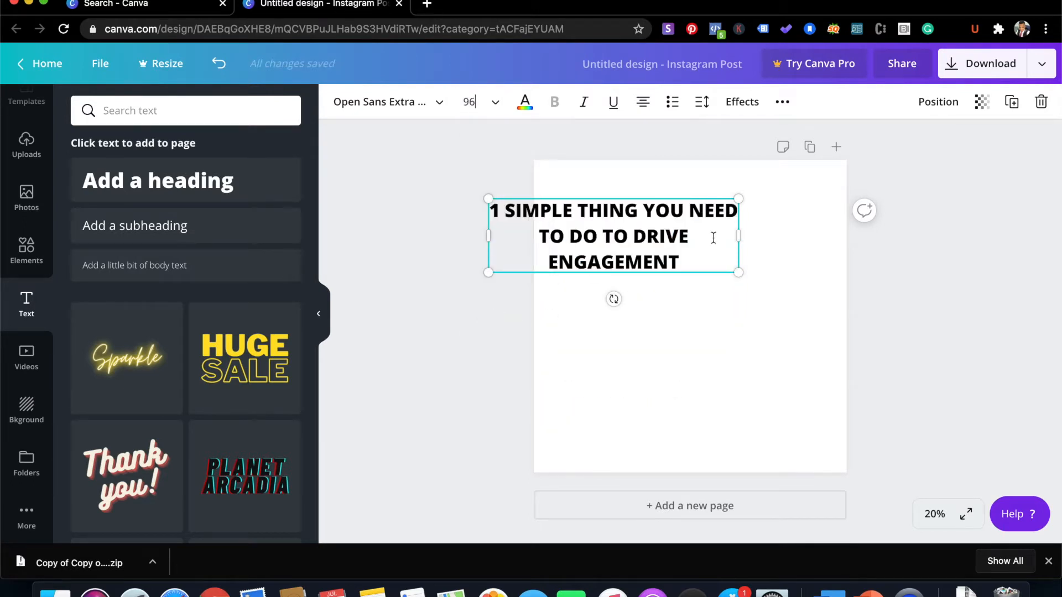
Fit the heading on three lines inside the page's left edge and right-align its text
left_click_drag(739, 235, 681, 238)
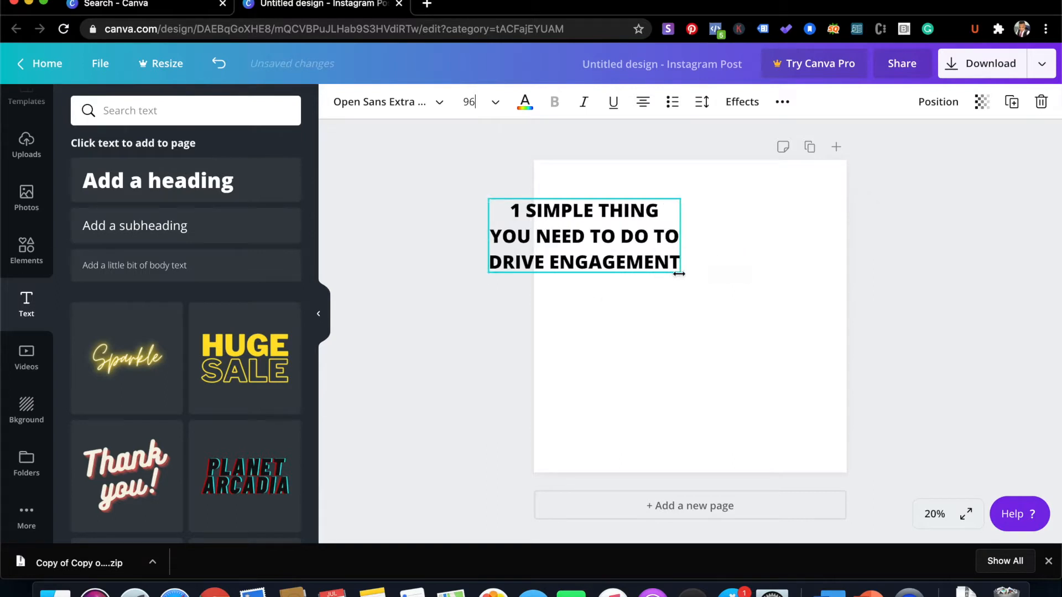
left_click_drag(676, 276, 709, 299)
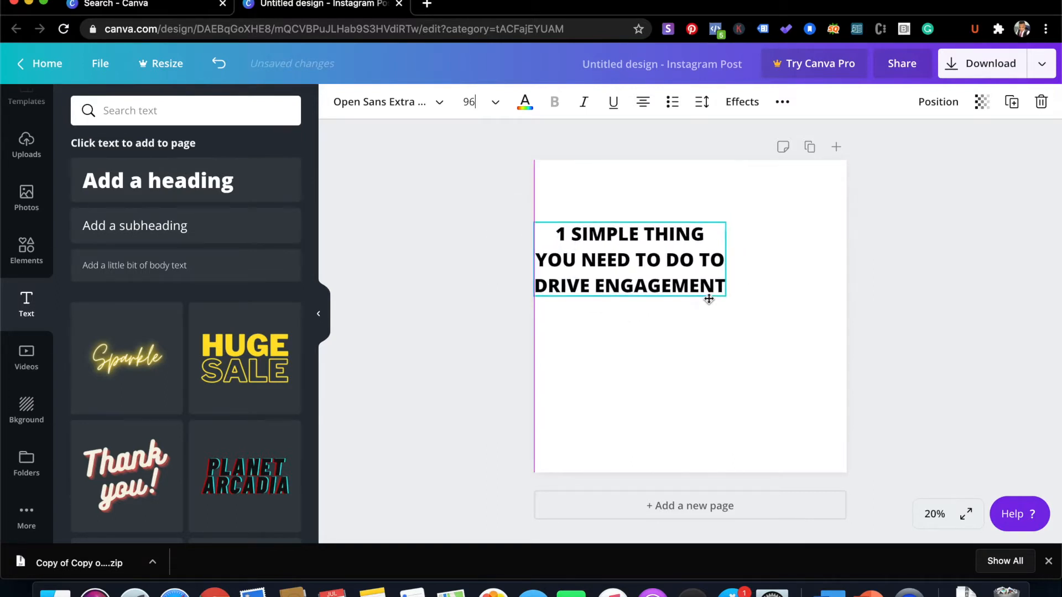
left_click(643, 102)
left_click(643, 102)
left_click(643, 103)
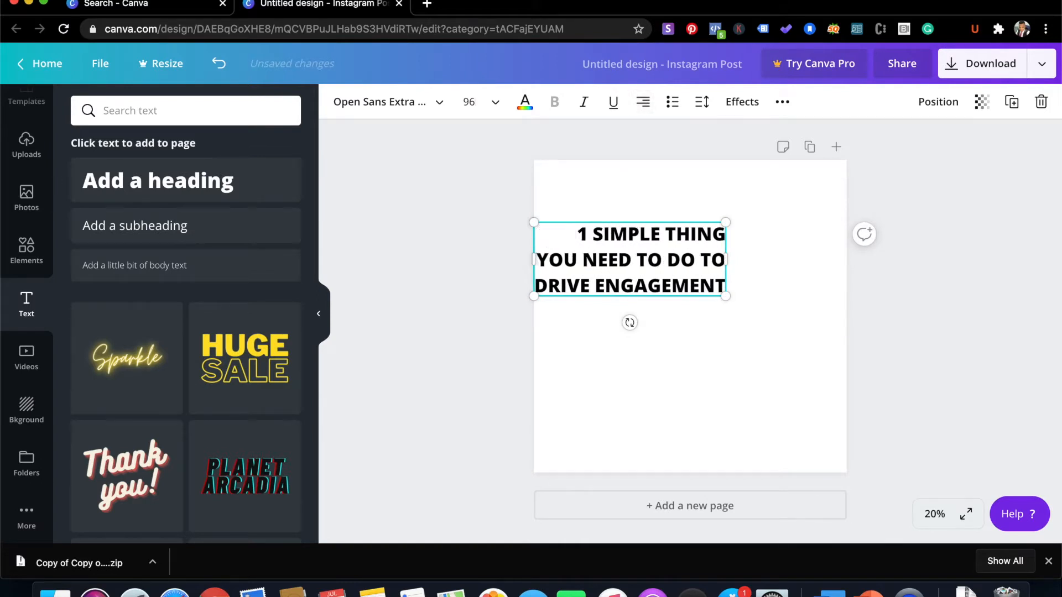
Break the heading after the "1" and delete the number, leaving an empty first line above "SIMPLE THING"
key("Return")
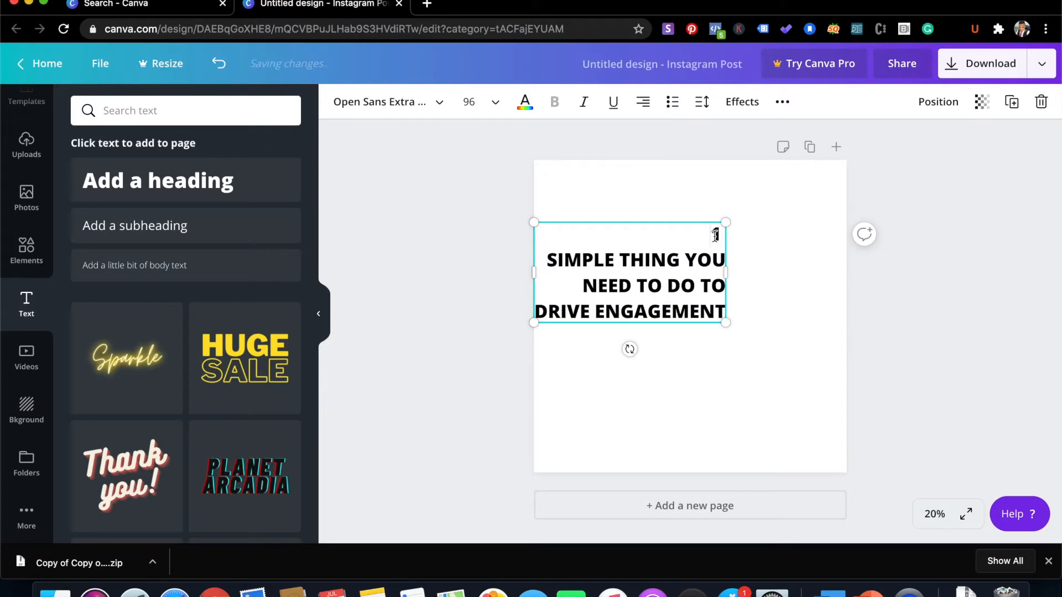
key("BackSpace")
left_click(655, 343)
left_click(679, 281)
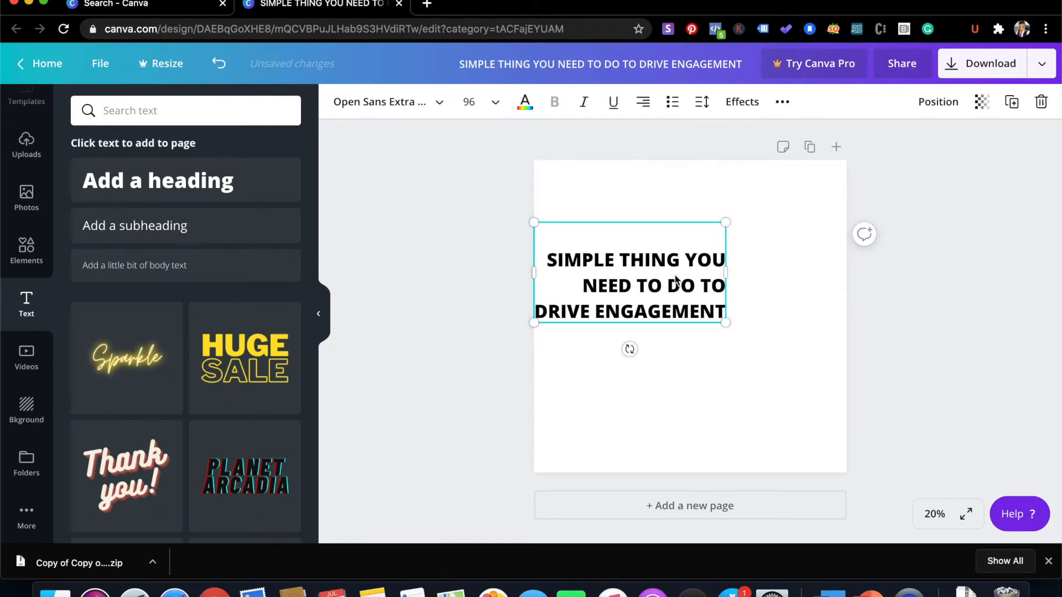
Try justified and left alignment on the heading, then center its text
left_click(643, 101)
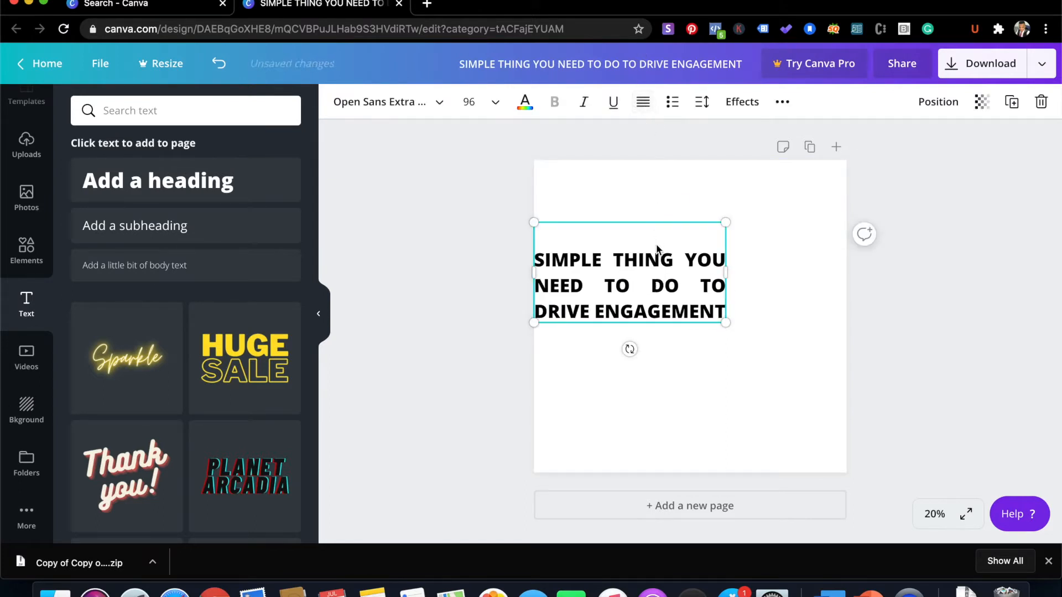
left_click(646, 103)
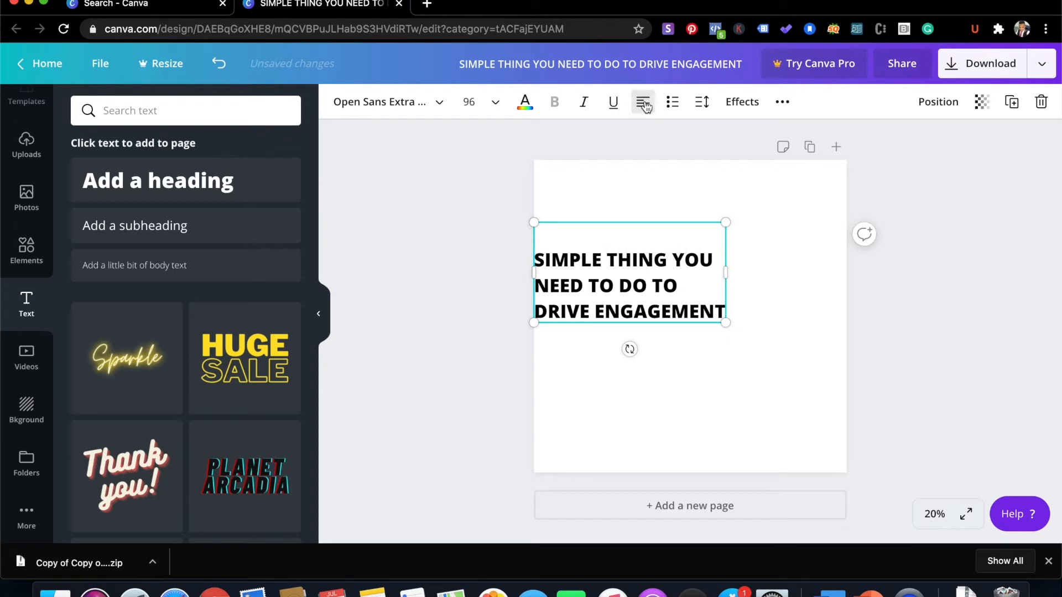
left_click(645, 103)
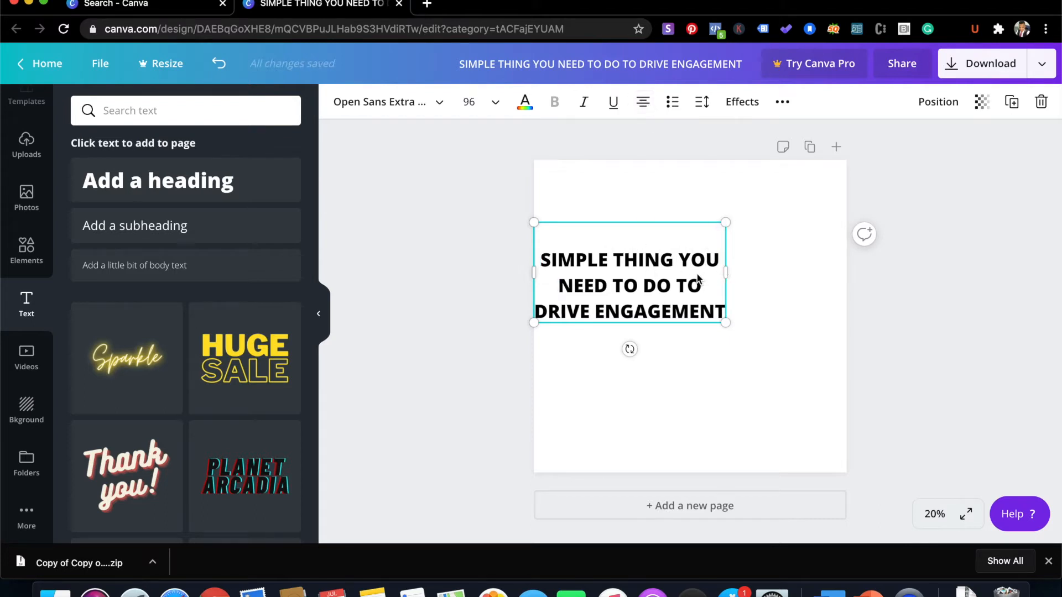
Narrow the heading's text box to wrap the words on four lines and enlarge it to font size 120
left_click_drag(725, 272, 695, 276)
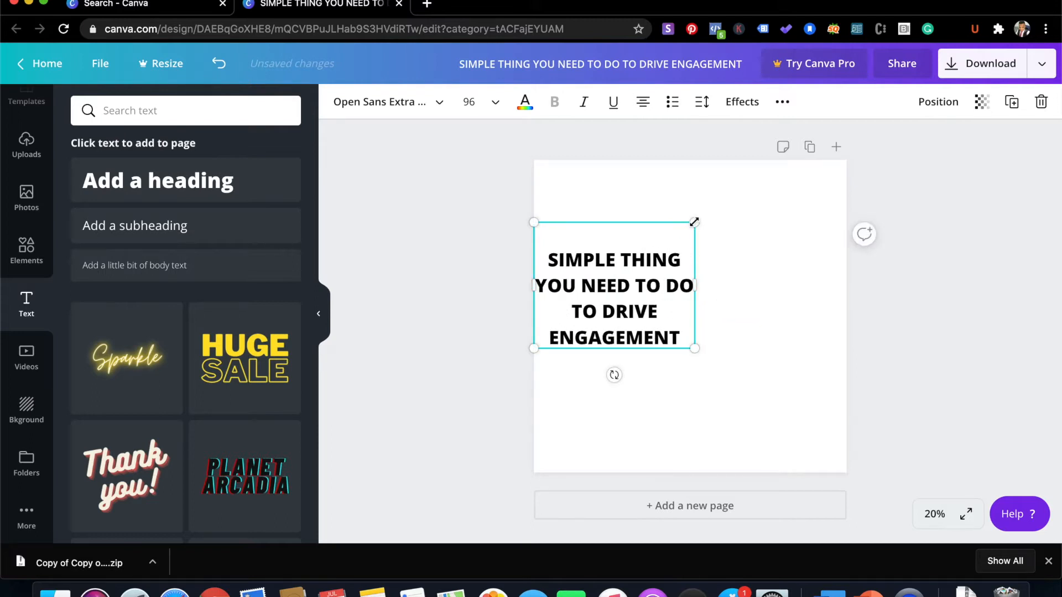
left_click_drag(729, 183, 728, 183)
left_click_drag(676, 367, 681, 395)
Color the words "SIMPLE THING" in the heading dark blue
left_click(620, 269)
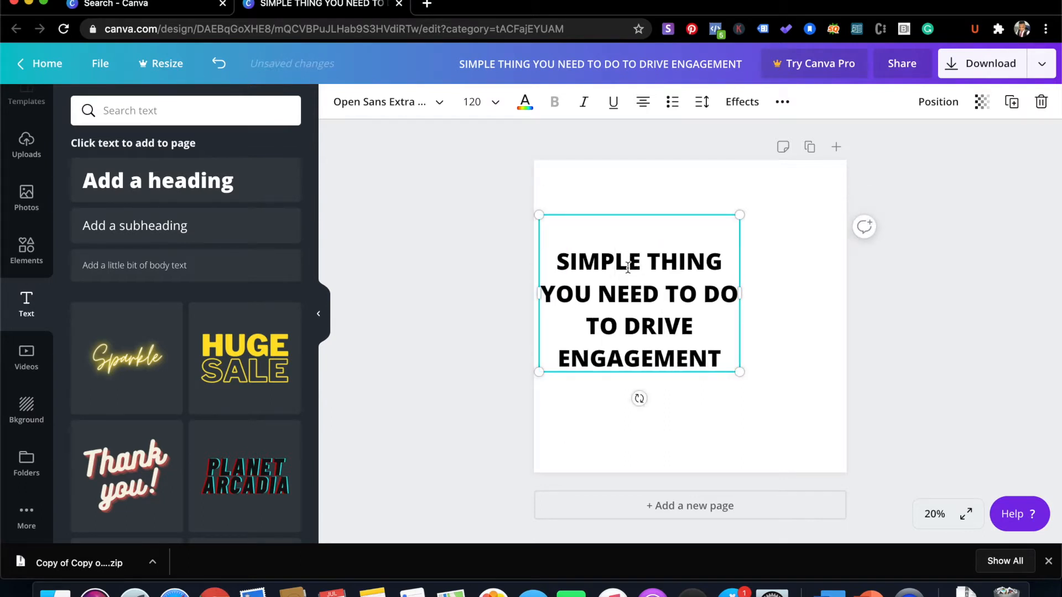
triple_click(627, 268)
key("Escape")
left_click(517, 287)
triple_click(624, 266)
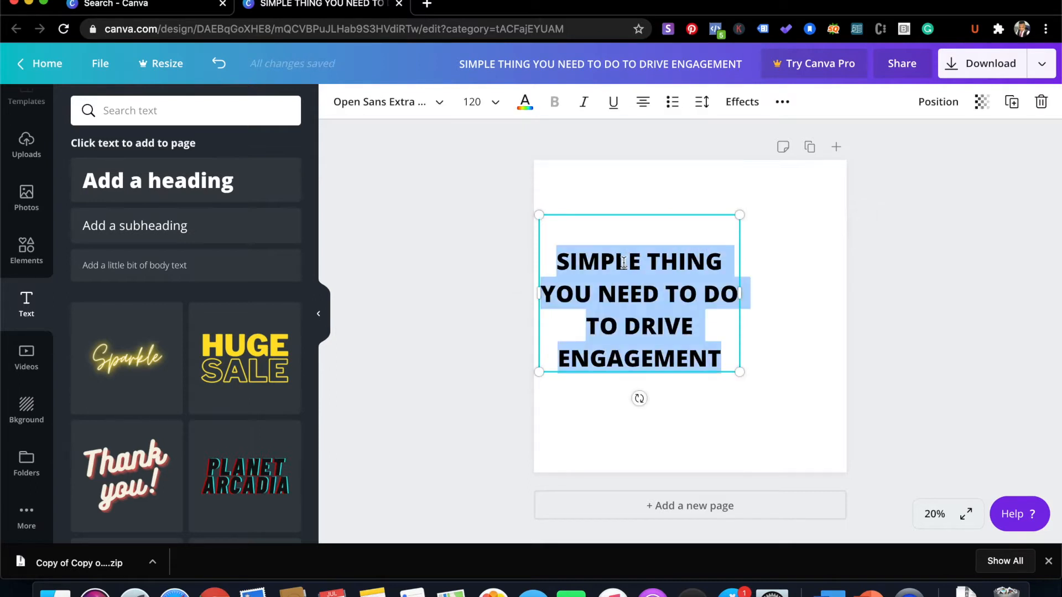
key("Escape")
left_click_drag(560, 262, 720, 263)
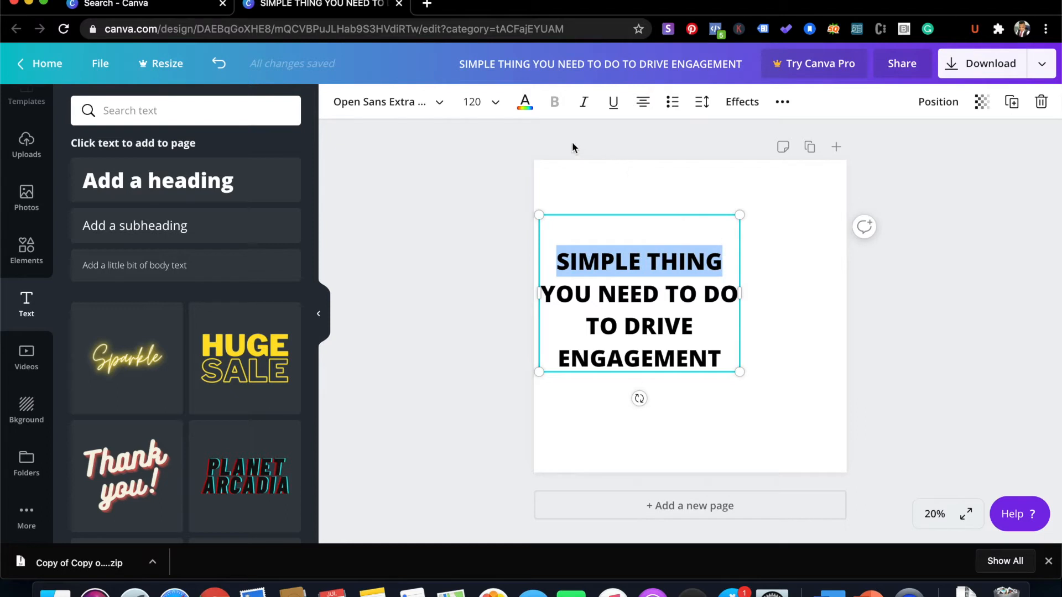
left_click(524, 104)
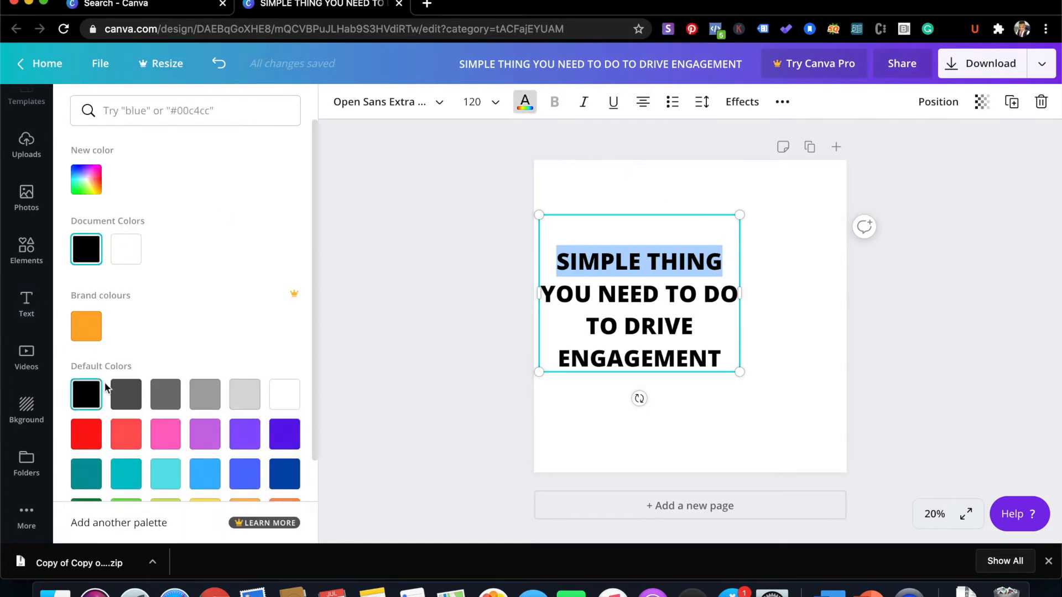
left_click(284, 473)
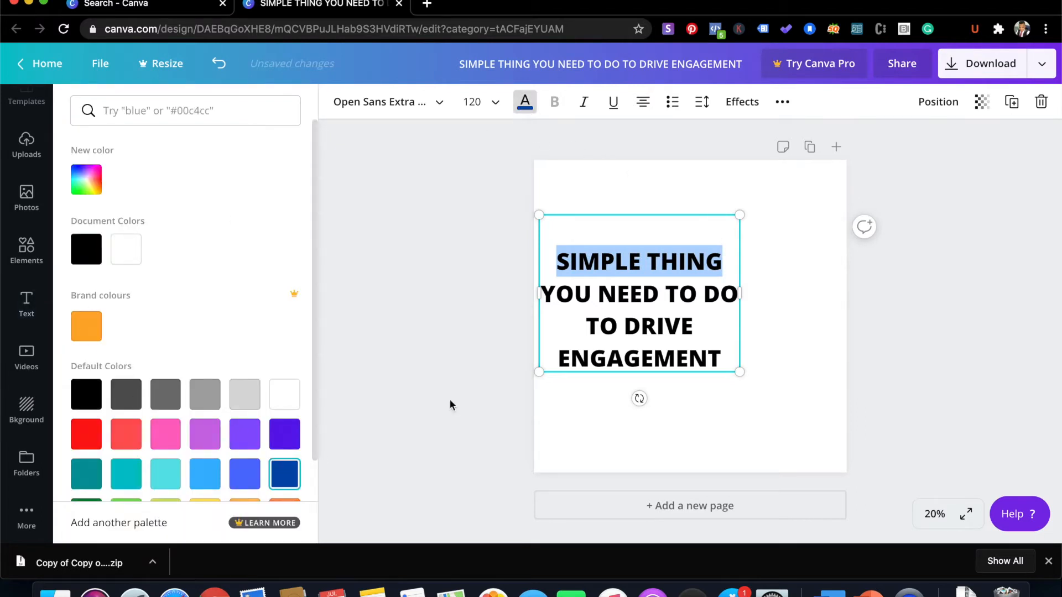
Color the word "ENGAGEMENT" in the heading with the orange brand colour
double_click(610, 360)
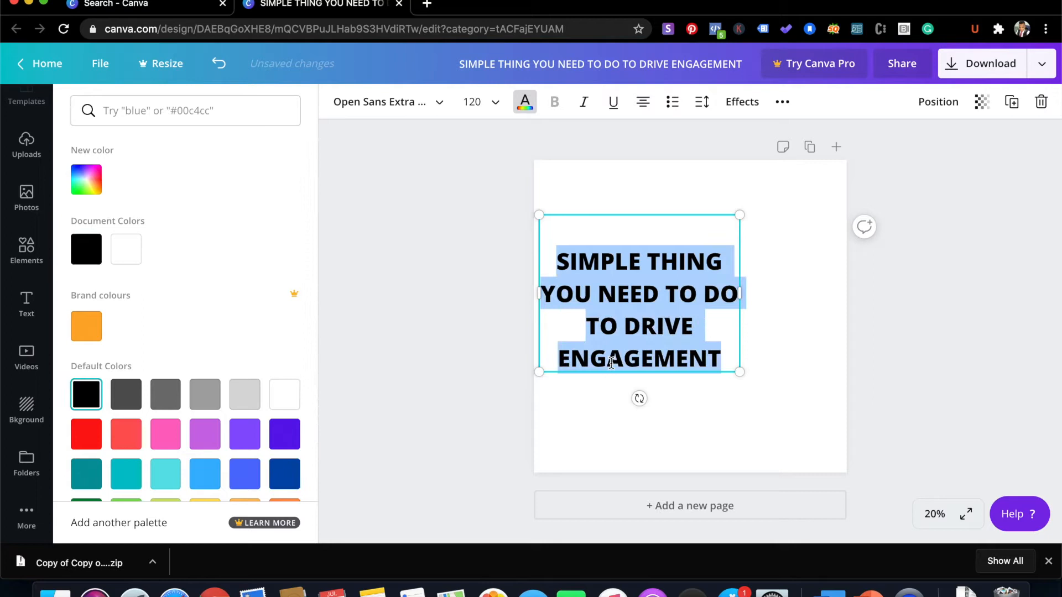
left_click(91, 328)
left_click(697, 425)
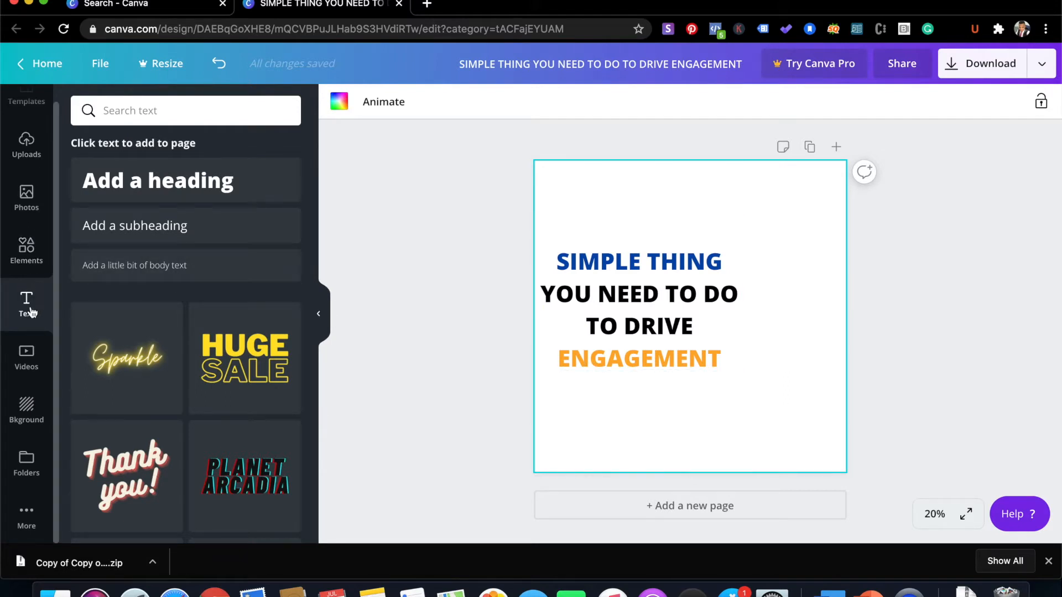
Browse the full set of recently used elements and add the white circle to the page
left_click(26, 252)
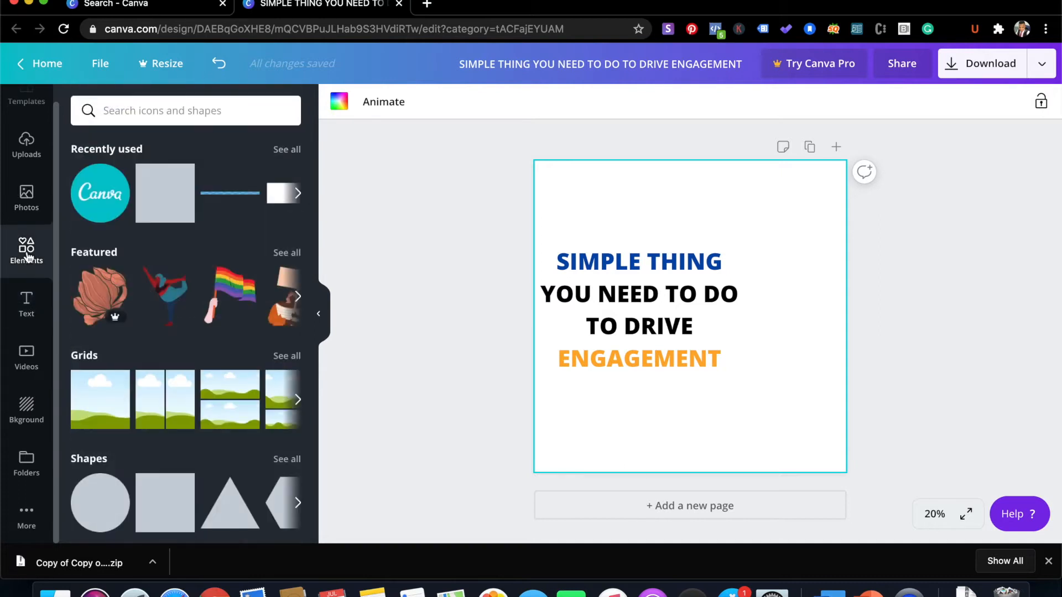
left_click(298, 195)
left_click(297, 195)
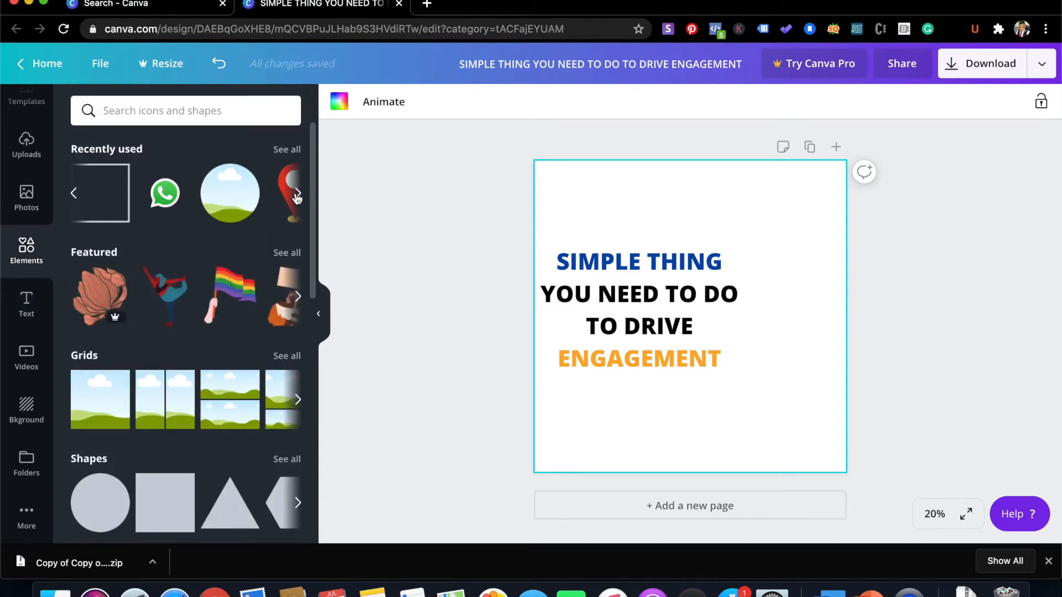
left_click(298, 195)
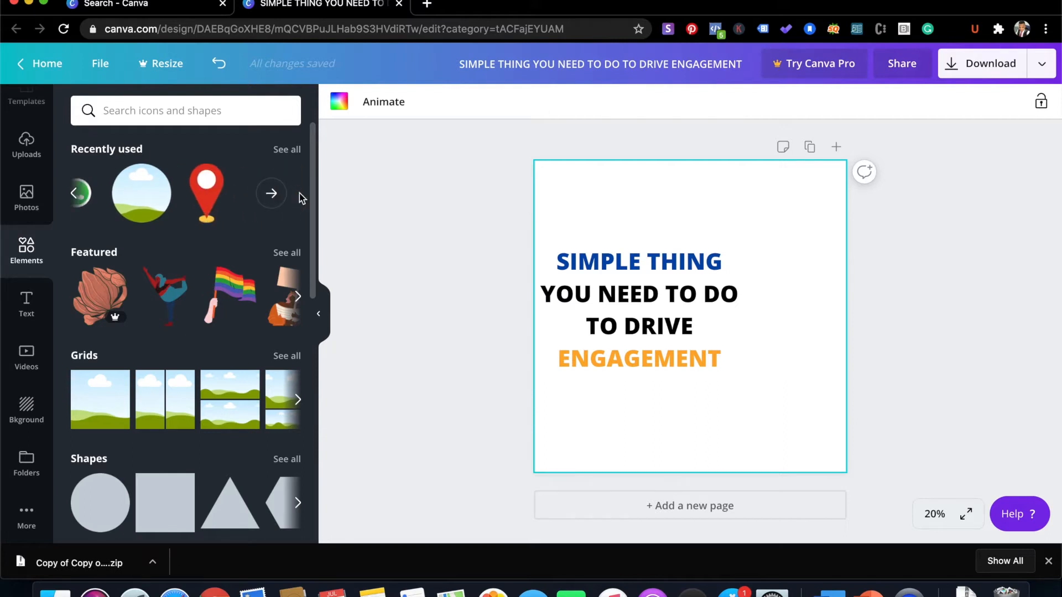
left_click(298, 151)
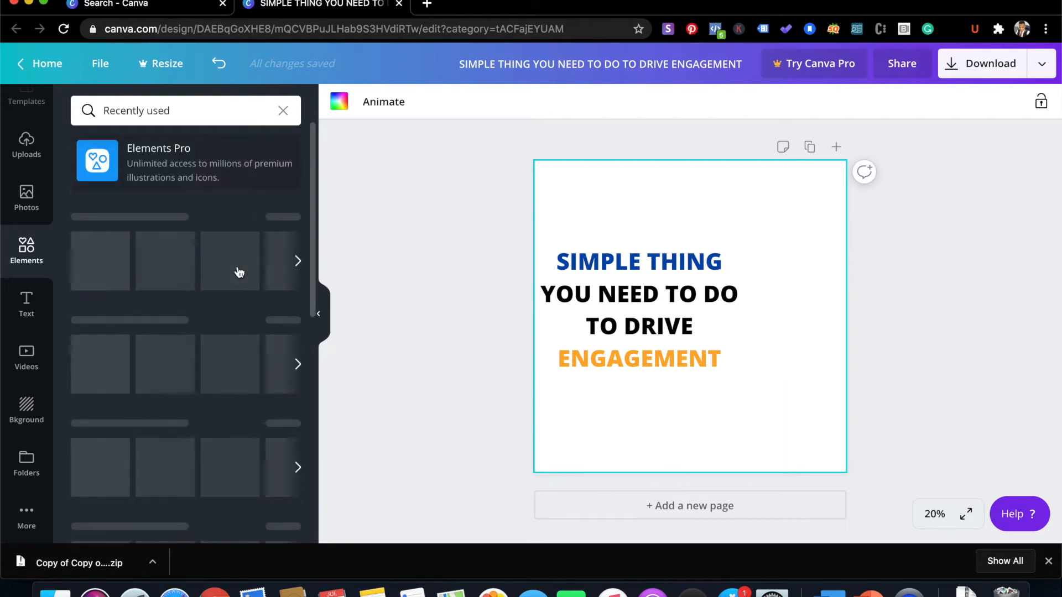
scroll(212, 323, "down", 1)
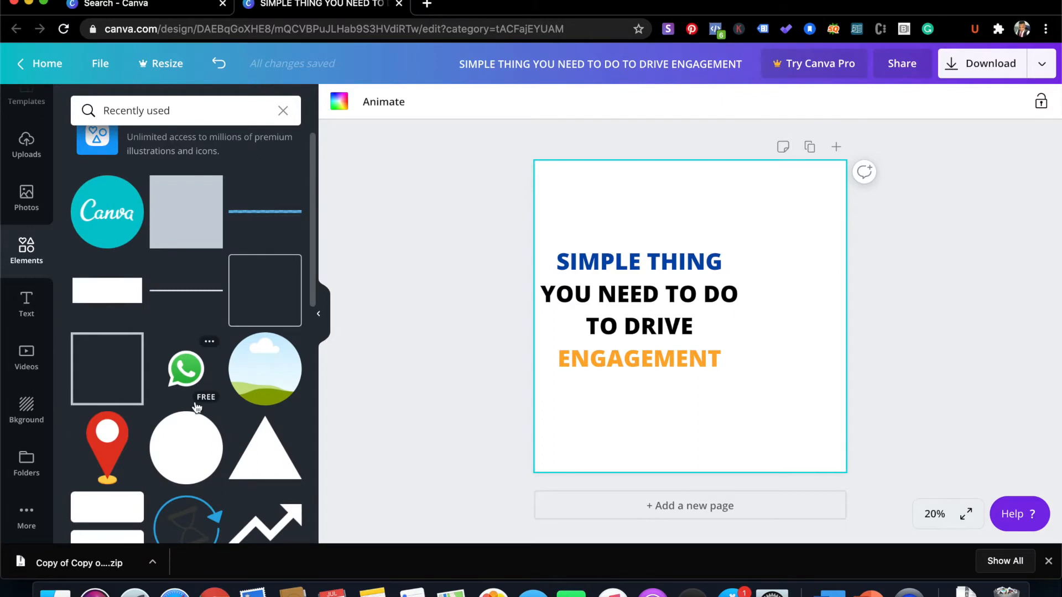
left_click(192, 453)
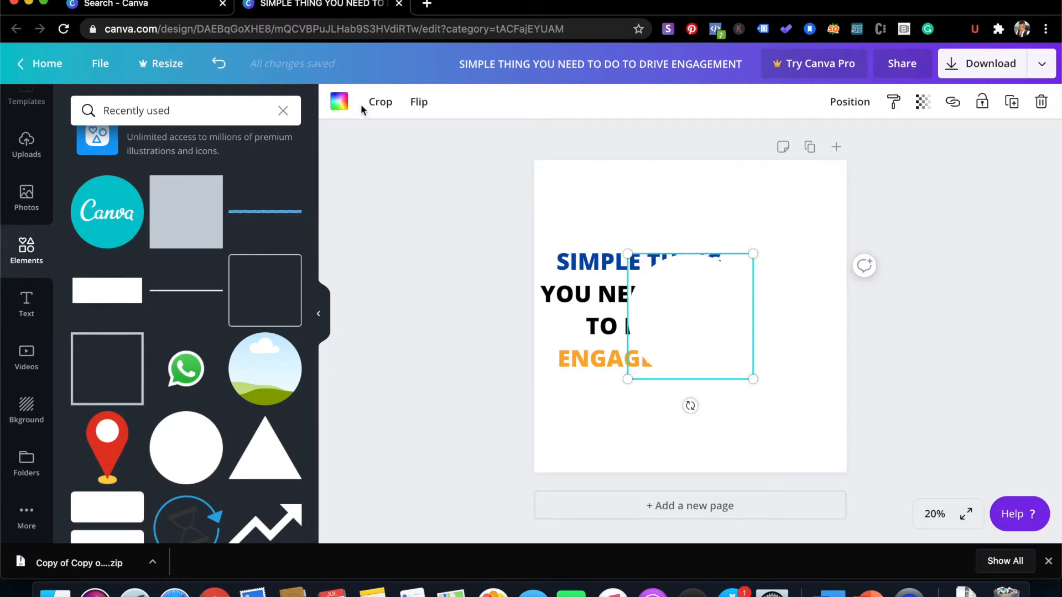
Color the circle black and place it at a reduced size above the words "SIMPLE THING"
left_click(339, 101)
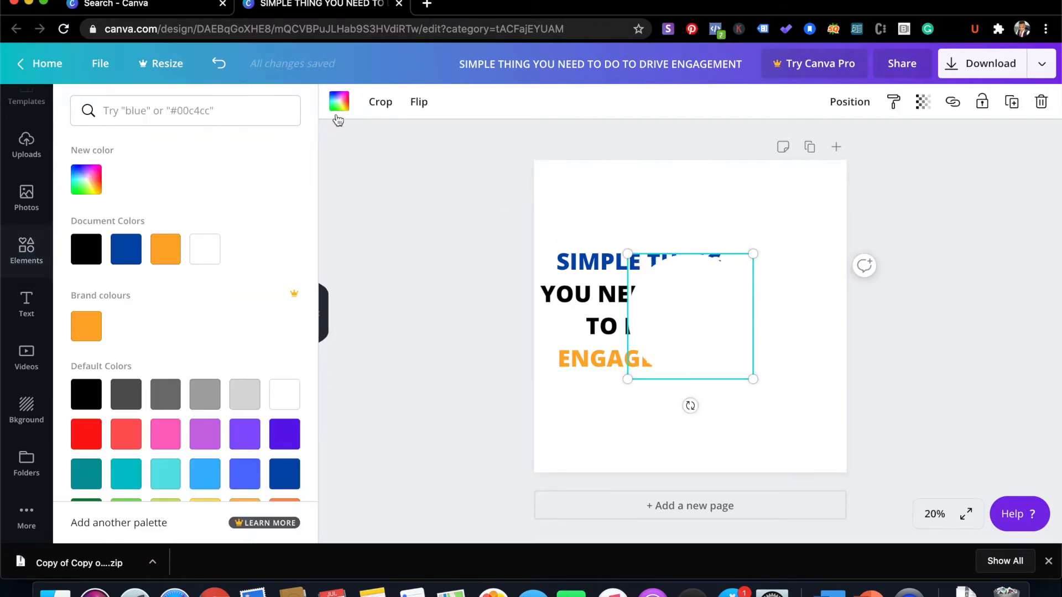
left_click(86, 249)
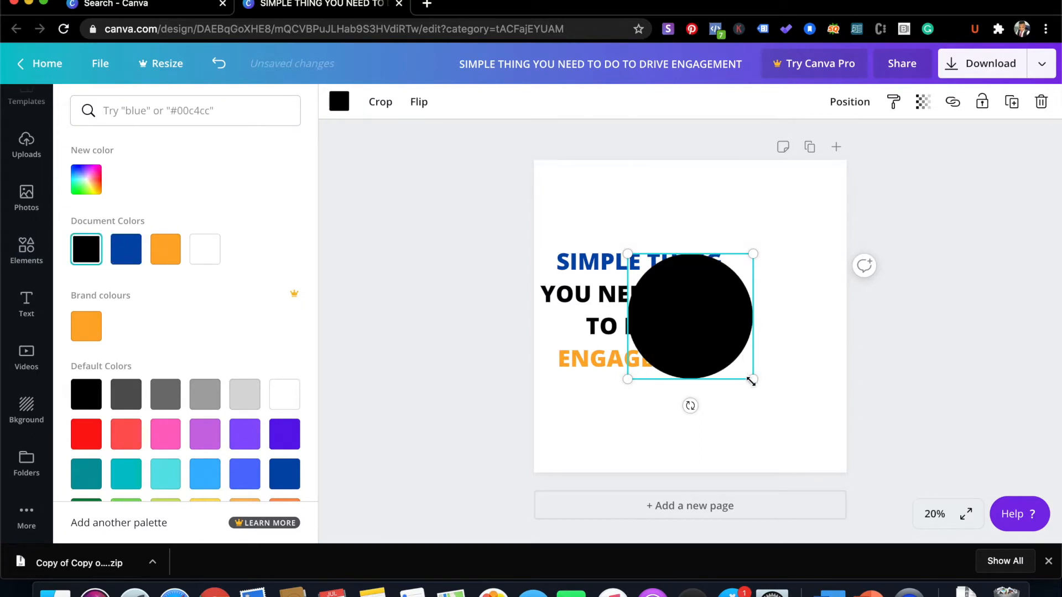
left_click_drag(710, 347, 623, 216)
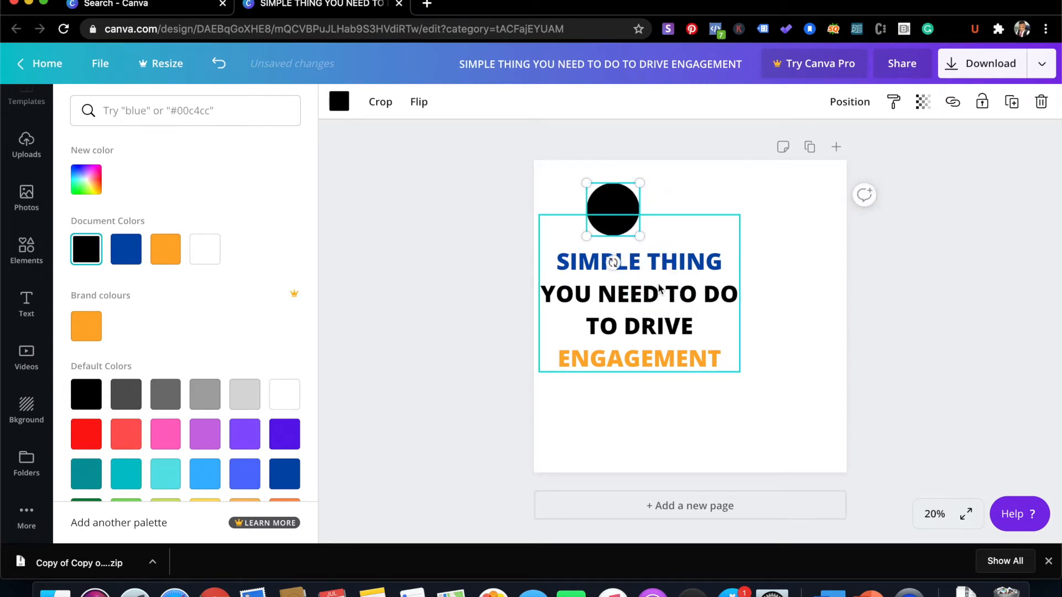
Scale down the heading slightly from its upper-right corner to leave more room below the black circle
left_click(726, 231)
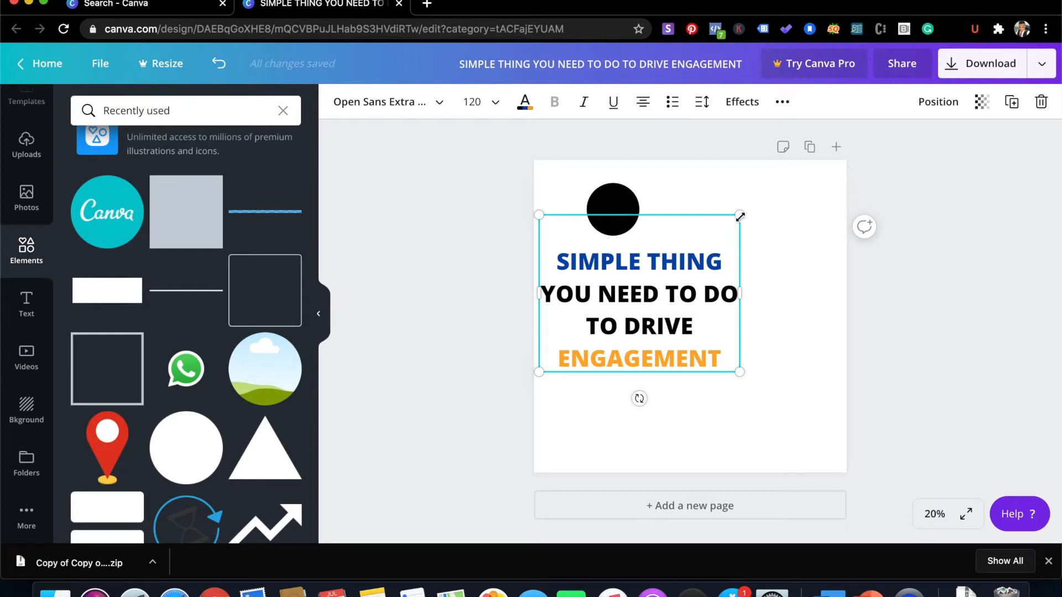
left_click_drag(727, 230, 713, 236)
left_click(700, 182)
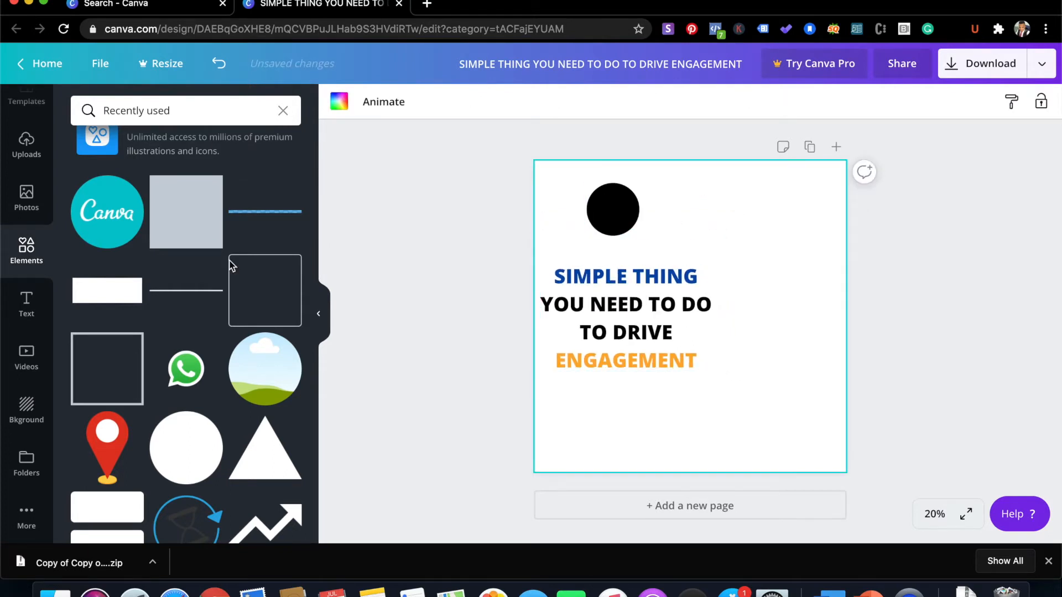
Add a new heading reading "1" beside the black circle and color it white
left_click(27, 306)
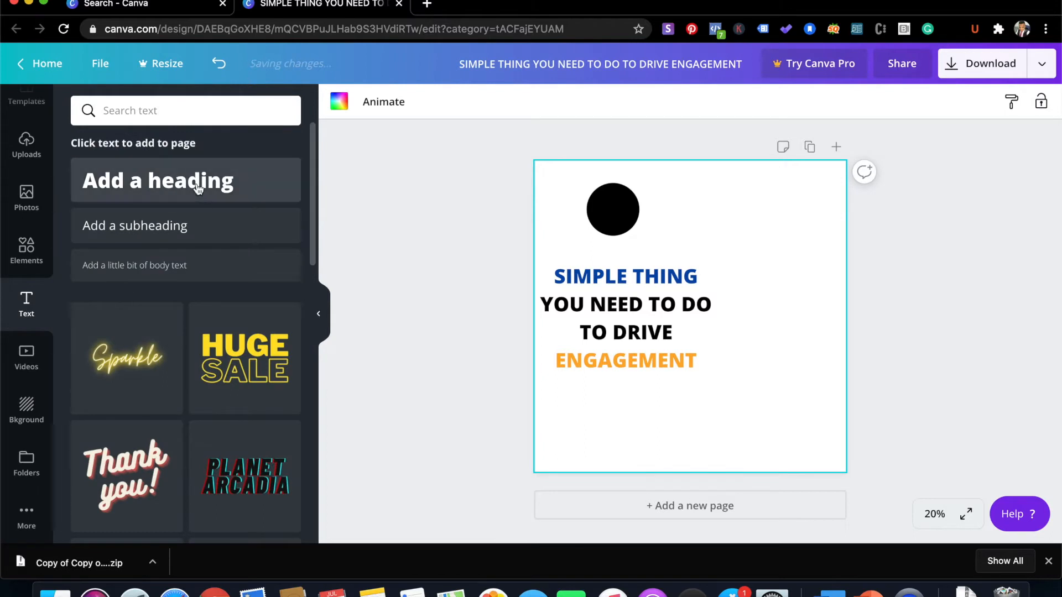
left_click(157, 181)
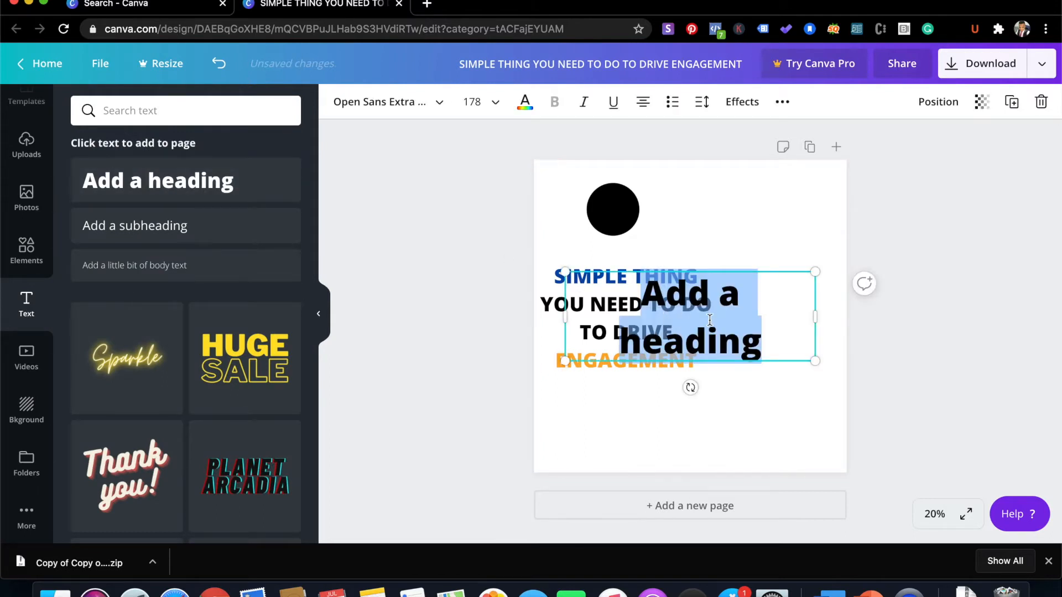
type("1")
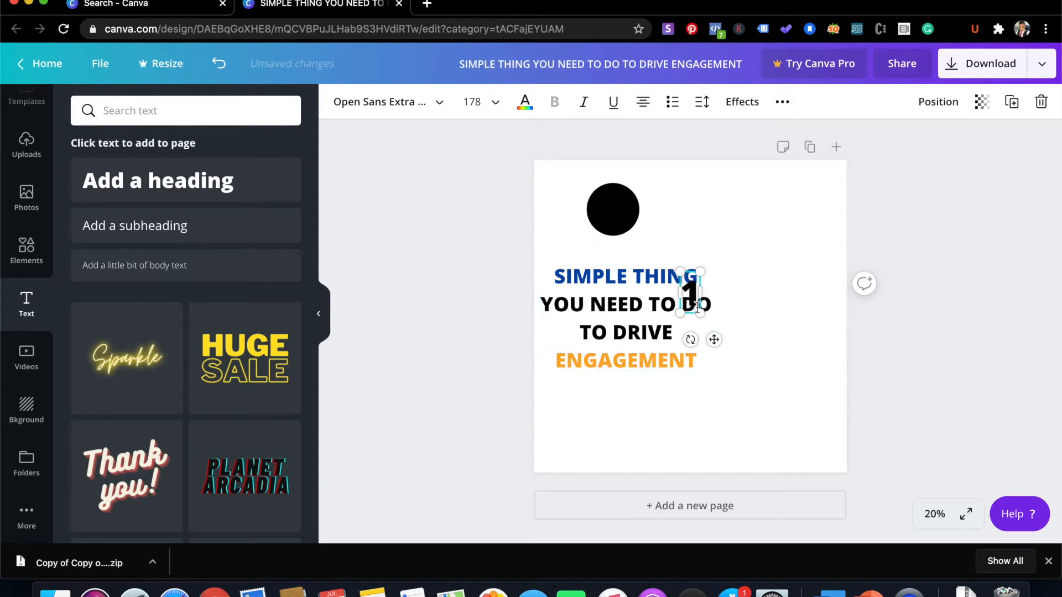
left_click_drag(714, 336, 694, 265)
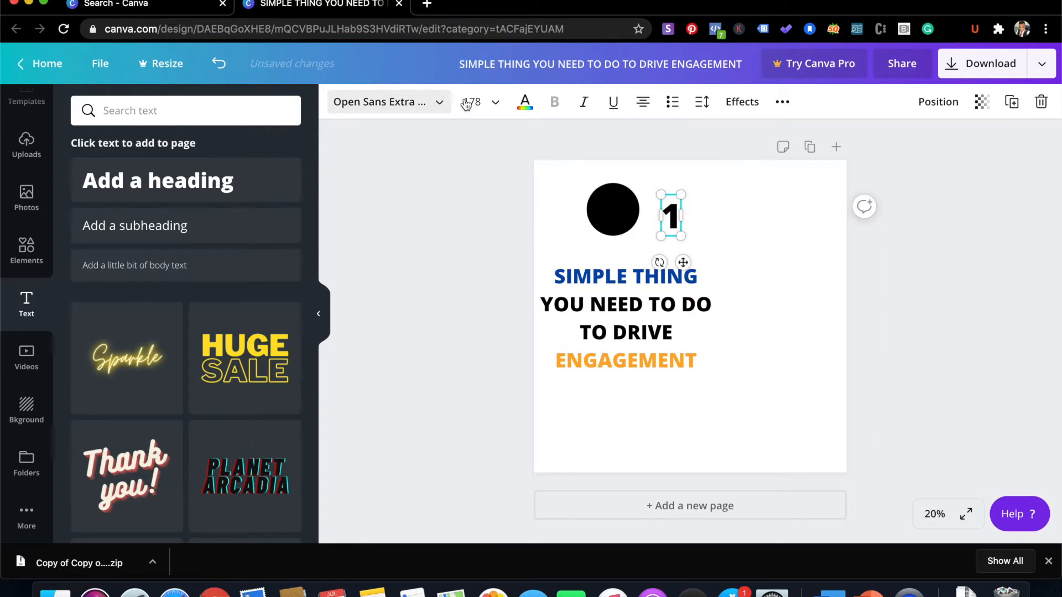
left_click(525, 103)
left_click(204, 249)
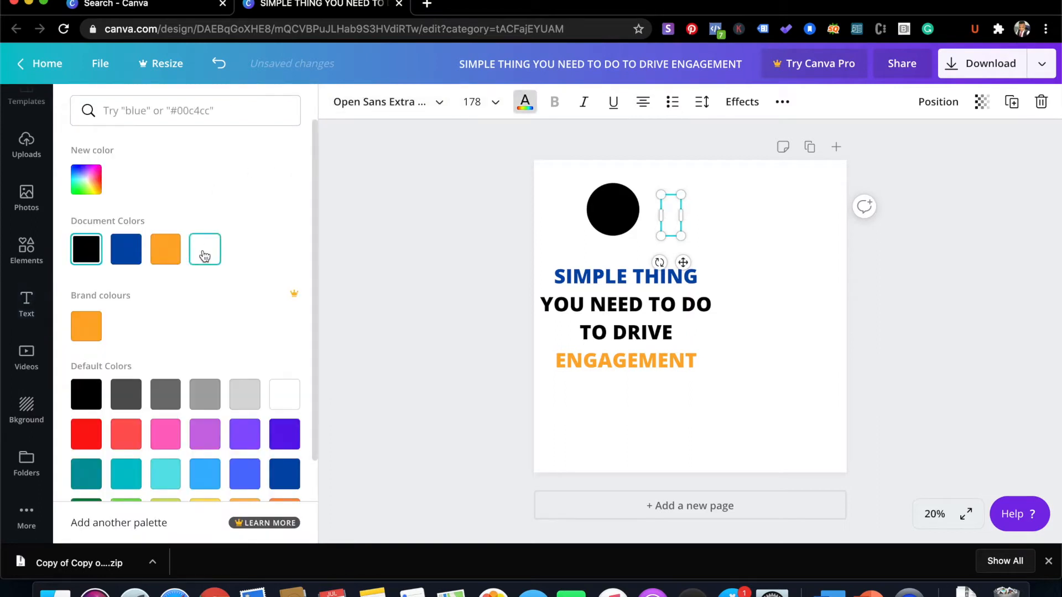
Center the white "1" inside the black circle and position the engagement heading a short distance below the circle
left_click_drag(685, 264, 625, 256)
left_click_drag(630, 301, 614, 287)
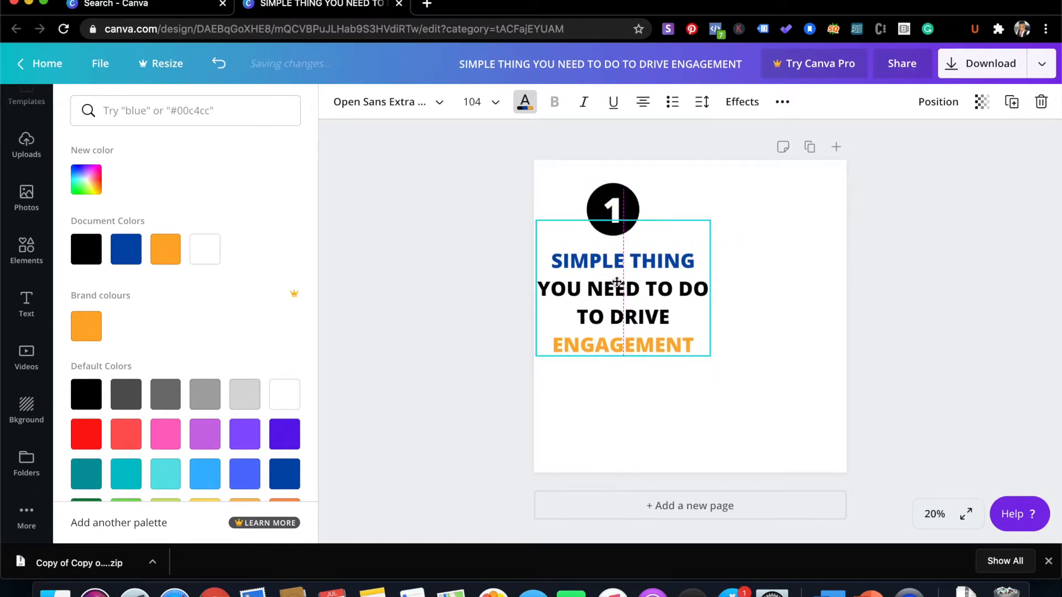
left_click(480, 300)
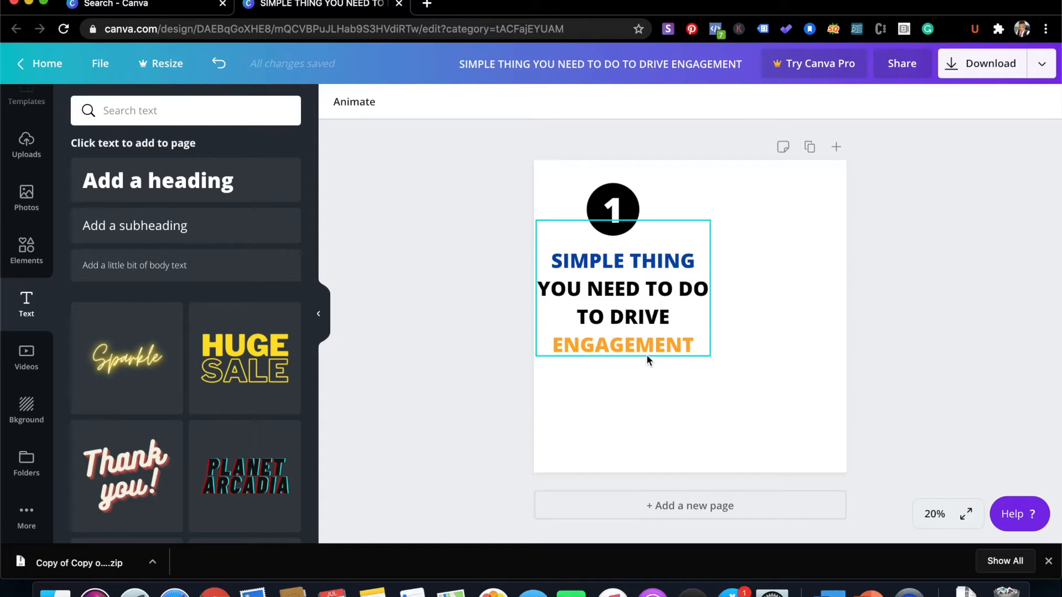
left_click_drag(649, 347, 648, 356)
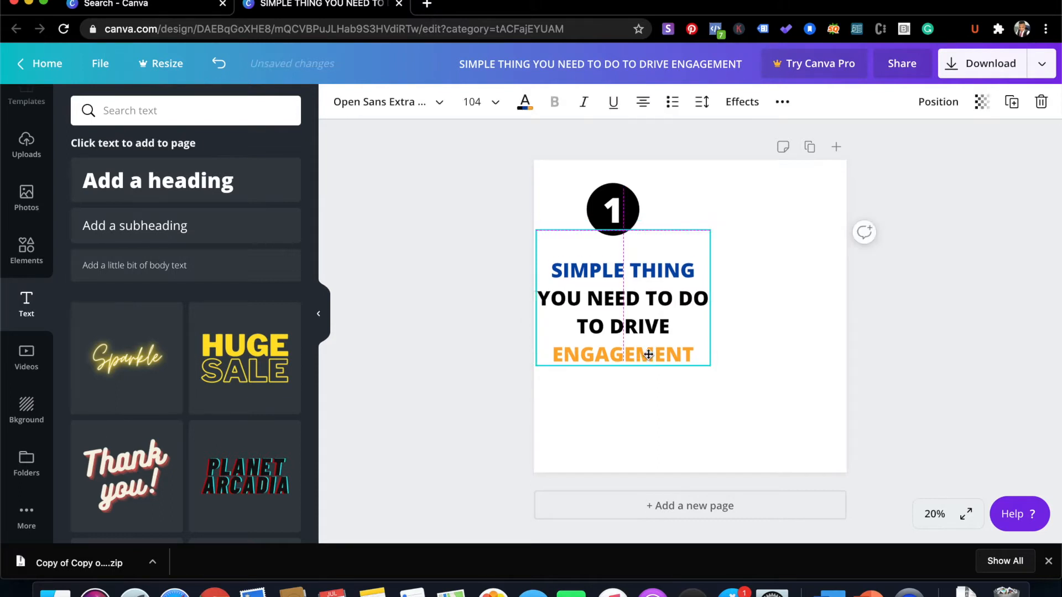
left_click(504, 346)
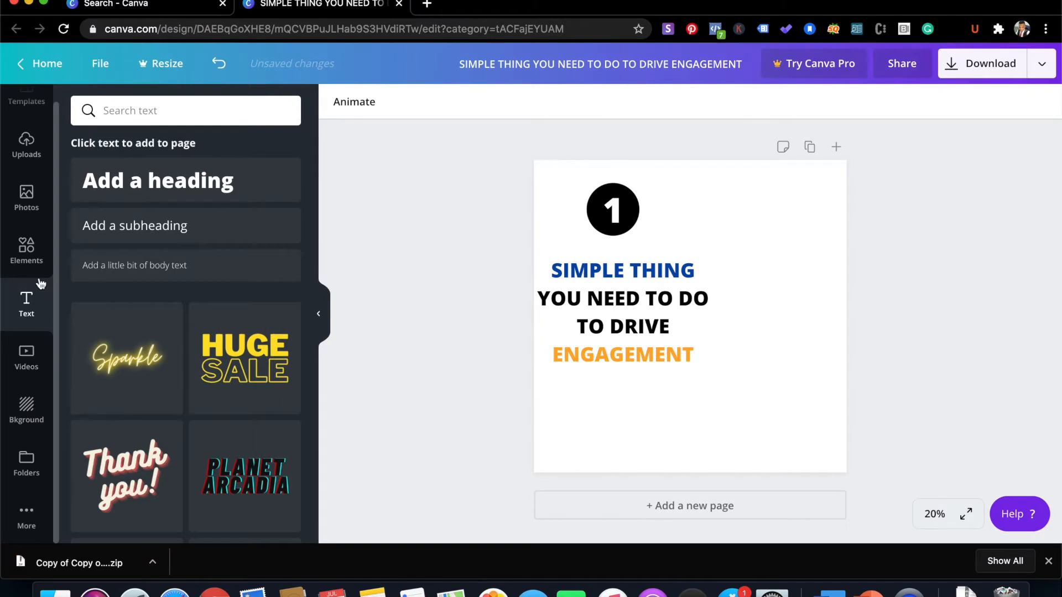
Search the photo library for "young lady"
left_click(26, 203)
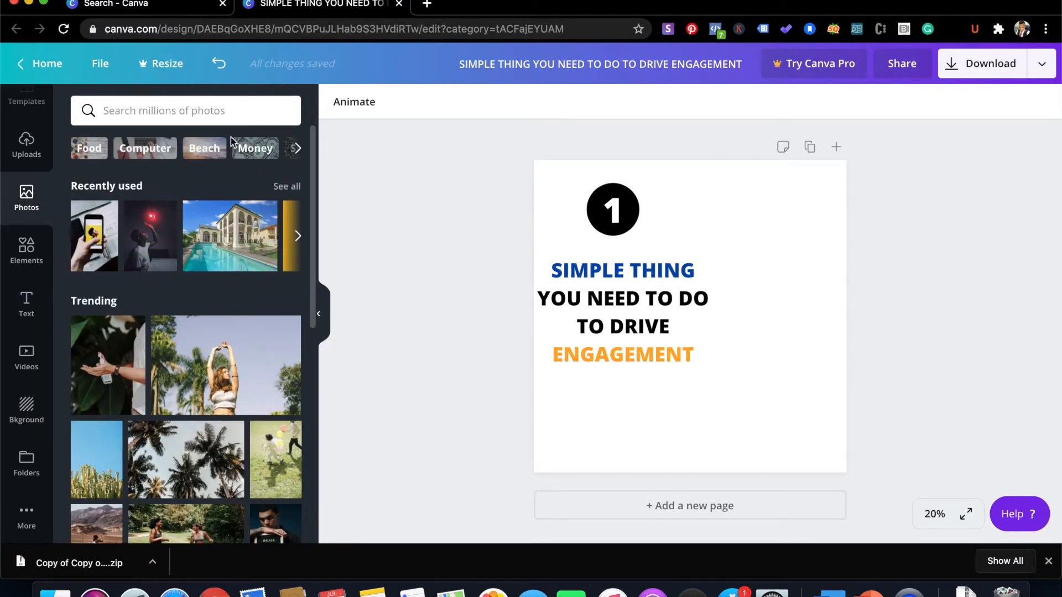
left_click(268, 117)
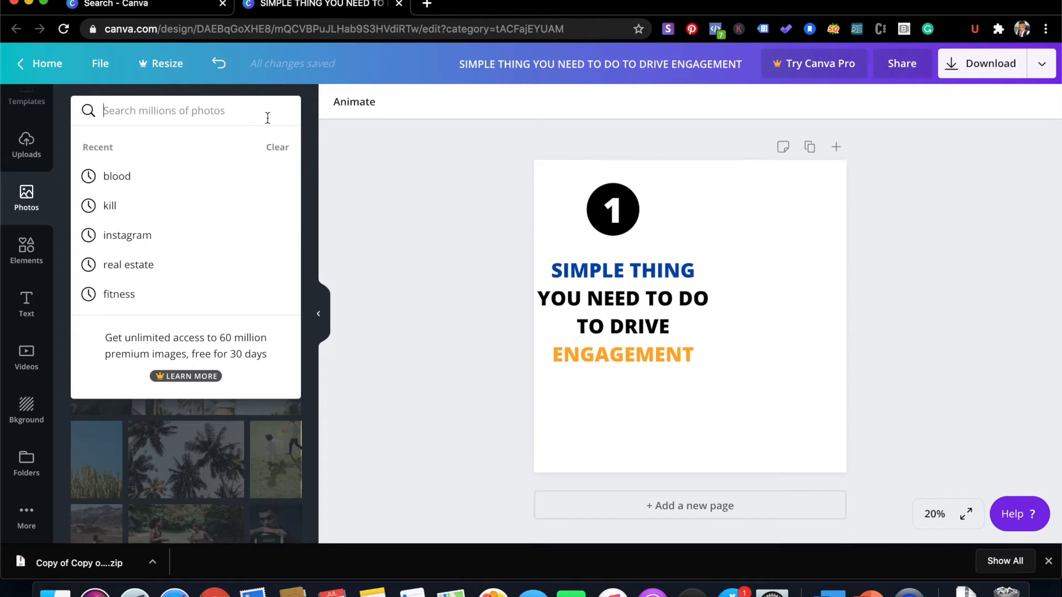
type("YOUNG")
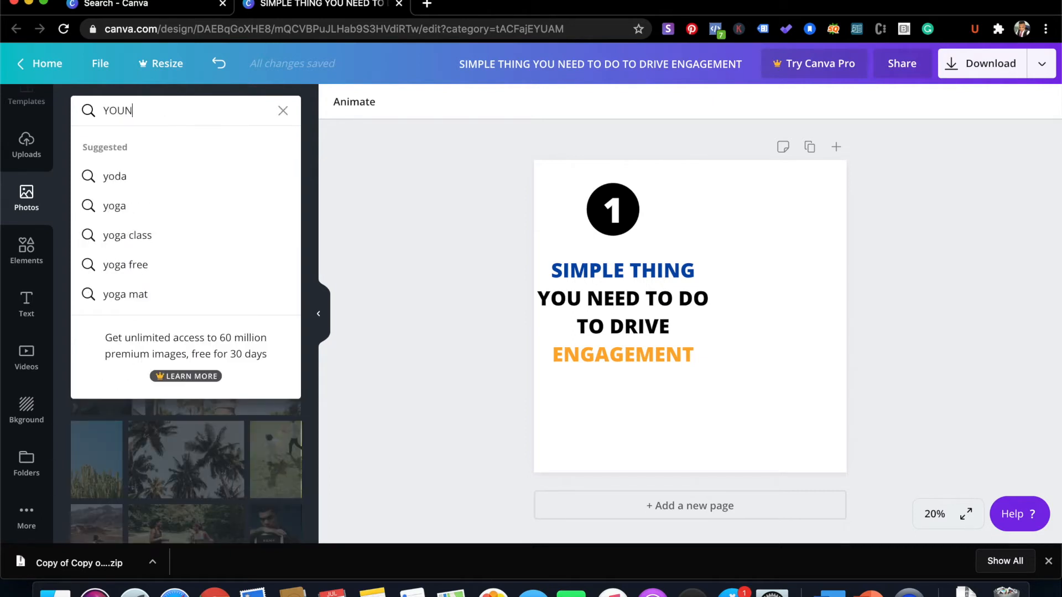
key("BackSpace")
key("BackSpace")
key("BackSpace")
key("BackSpace")
key("BackSpace")
type("young lady")
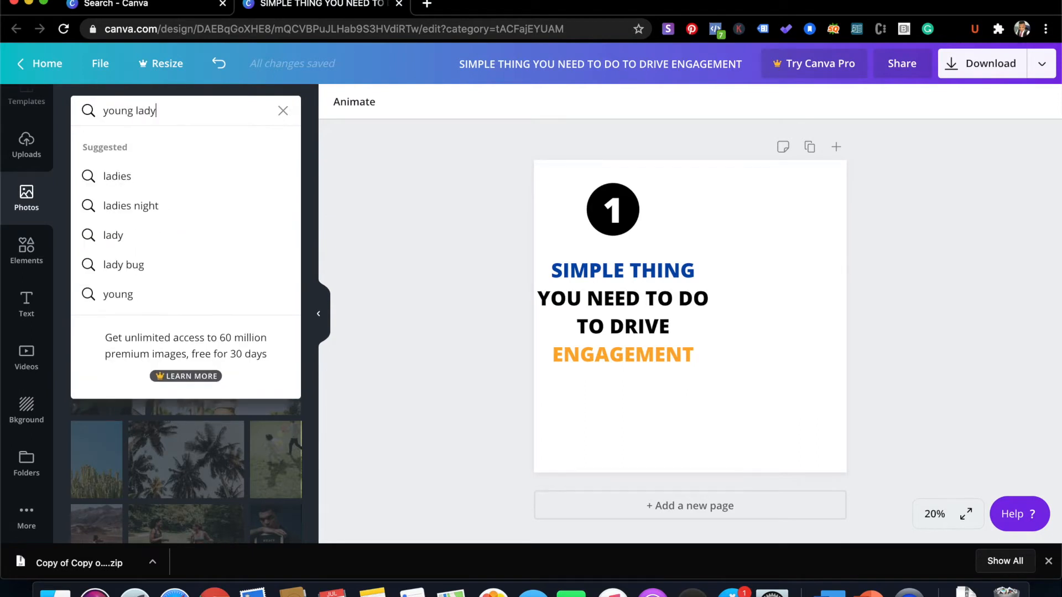
key("Return")
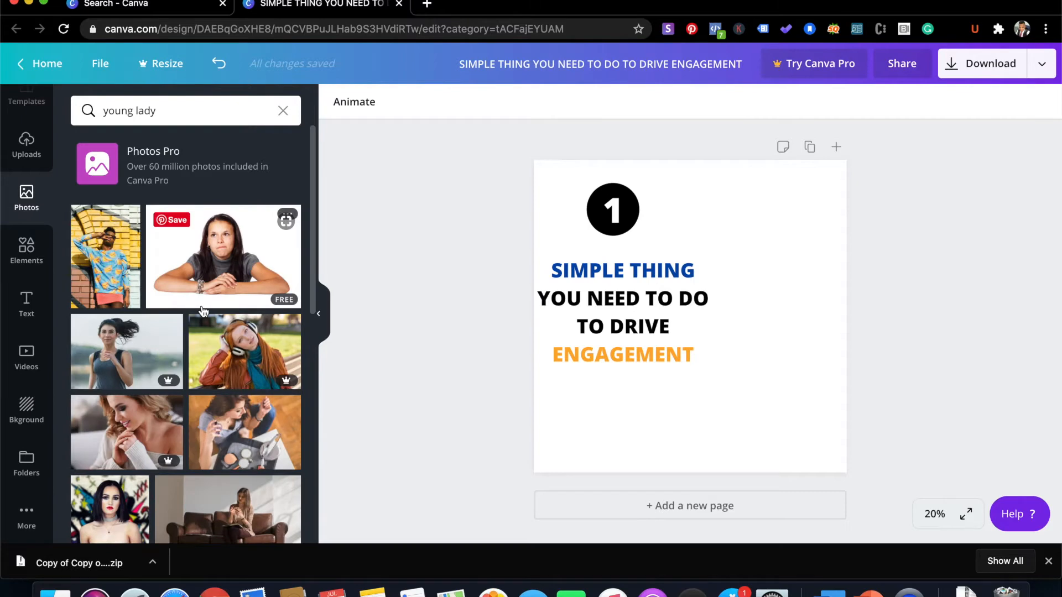
Look through the "young lady" photo results for a suitable free picture of a woman
scroll(203, 311, "down", 2)
scroll(203, 311, "down", 3)
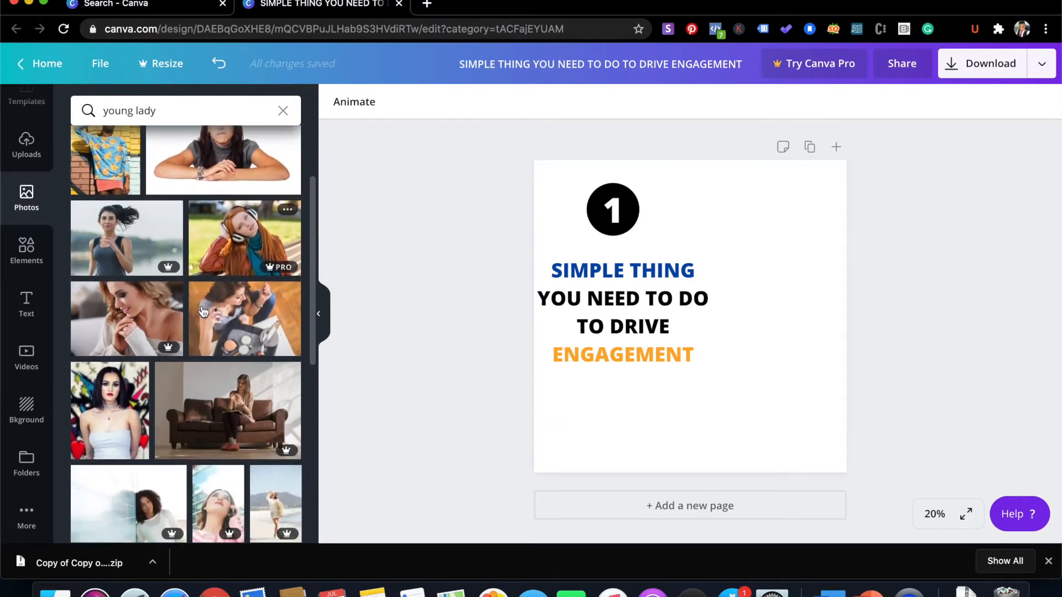
scroll(203, 312, "down", 1)
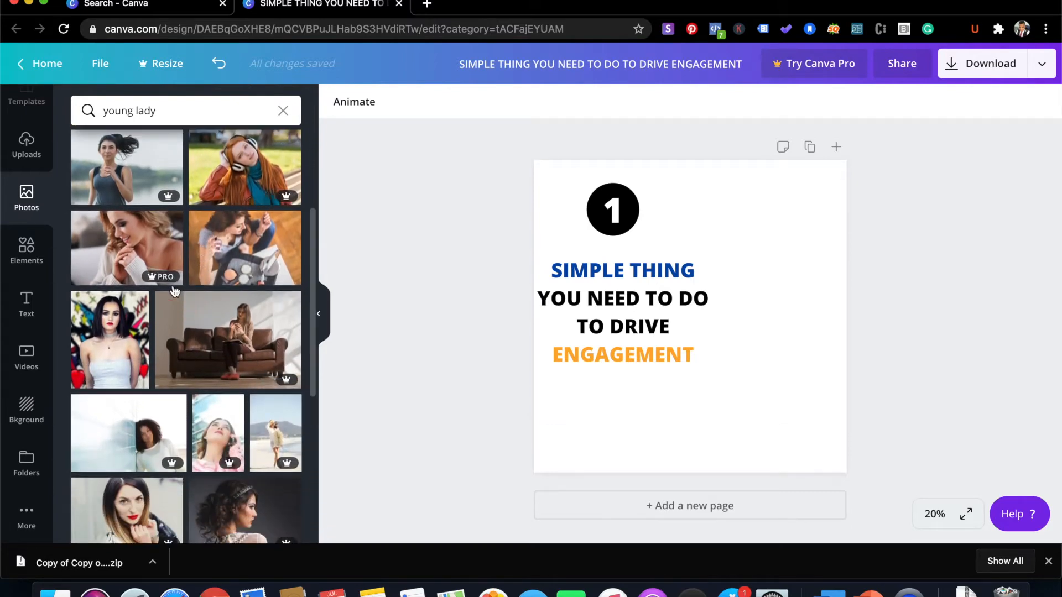
mouse_move(166, 277)
scroll(200, 340, "down", 5)
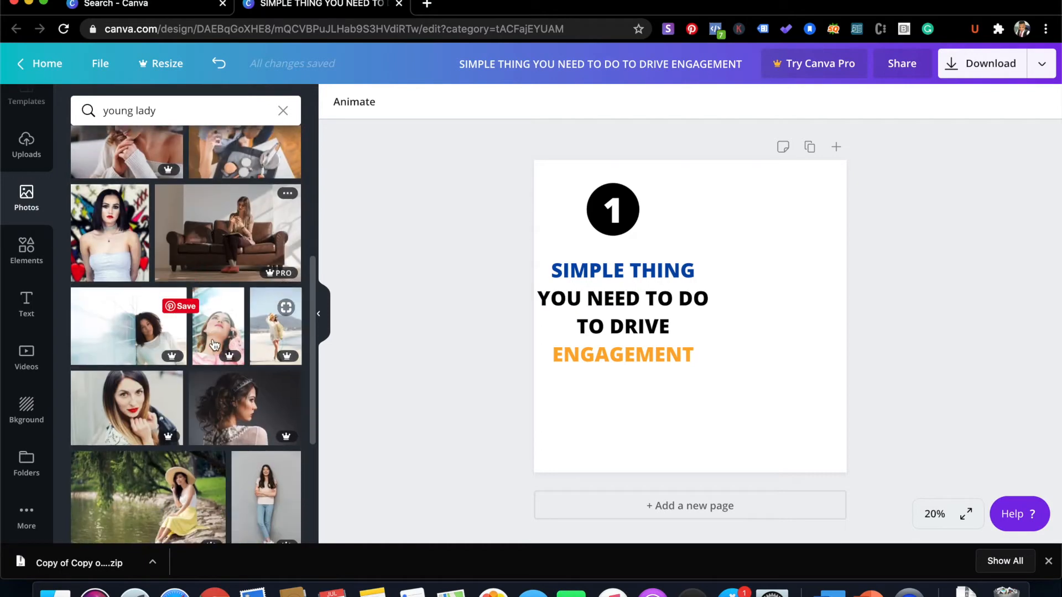
scroll(214, 344, "down", 2)
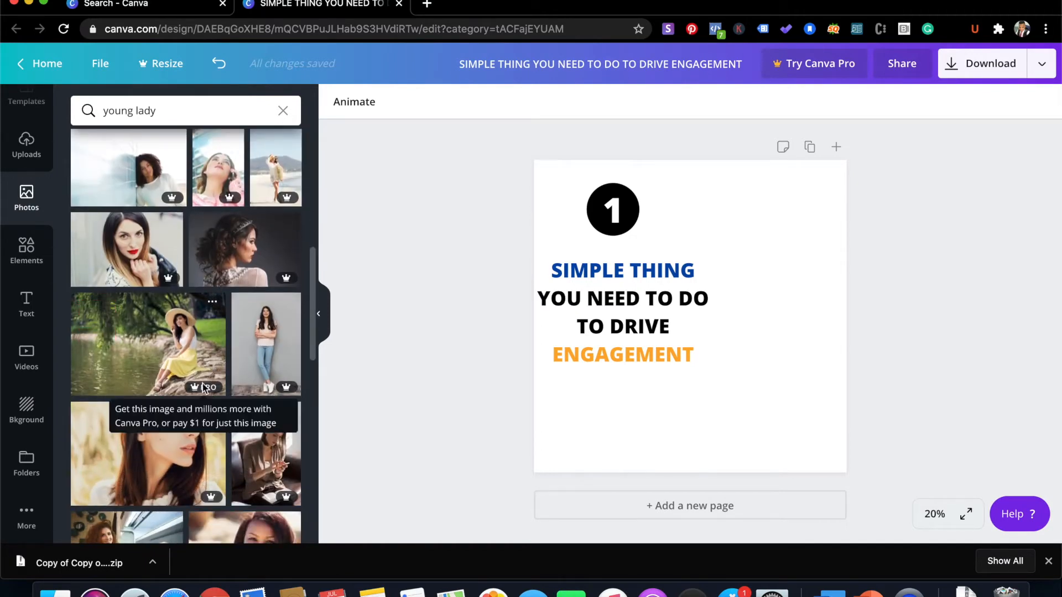
scroll(208, 382, "down", 5)
scroll(210, 328, "down", 15)
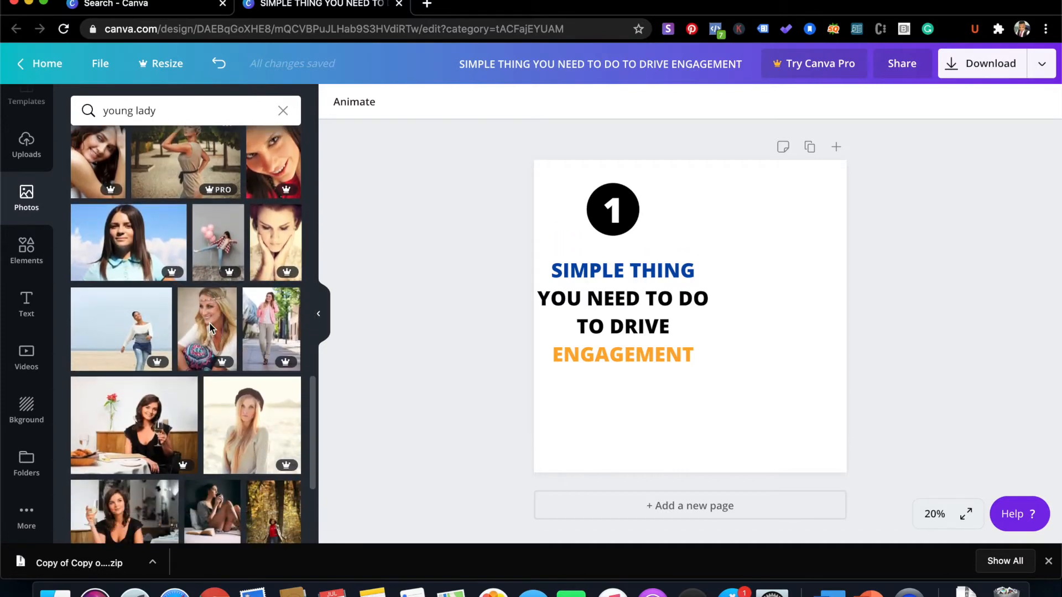
scroll(210, 329, "down", 5)
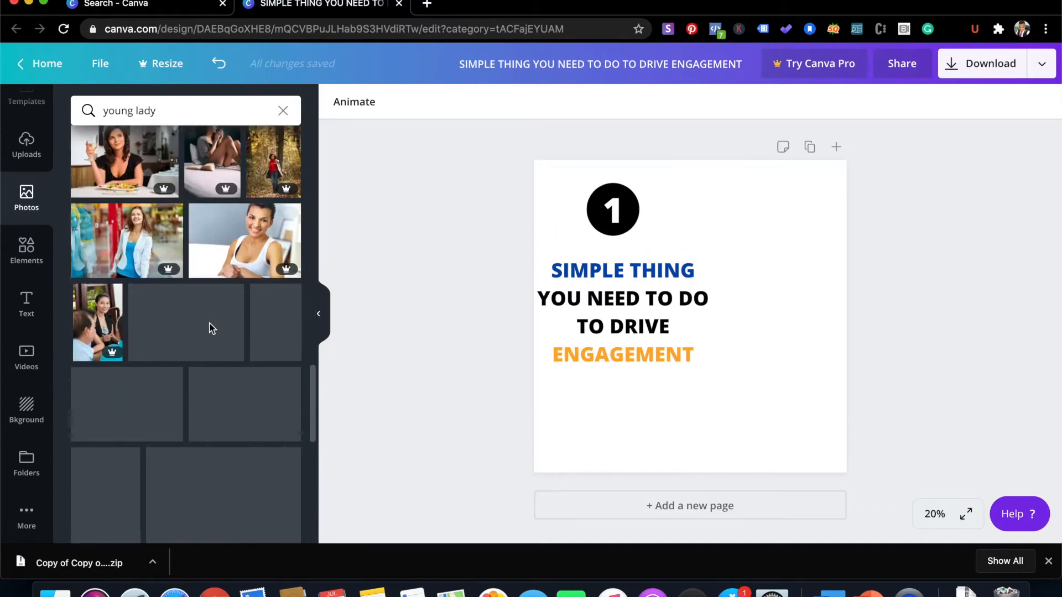
scroll(201, 401, "down", 2)
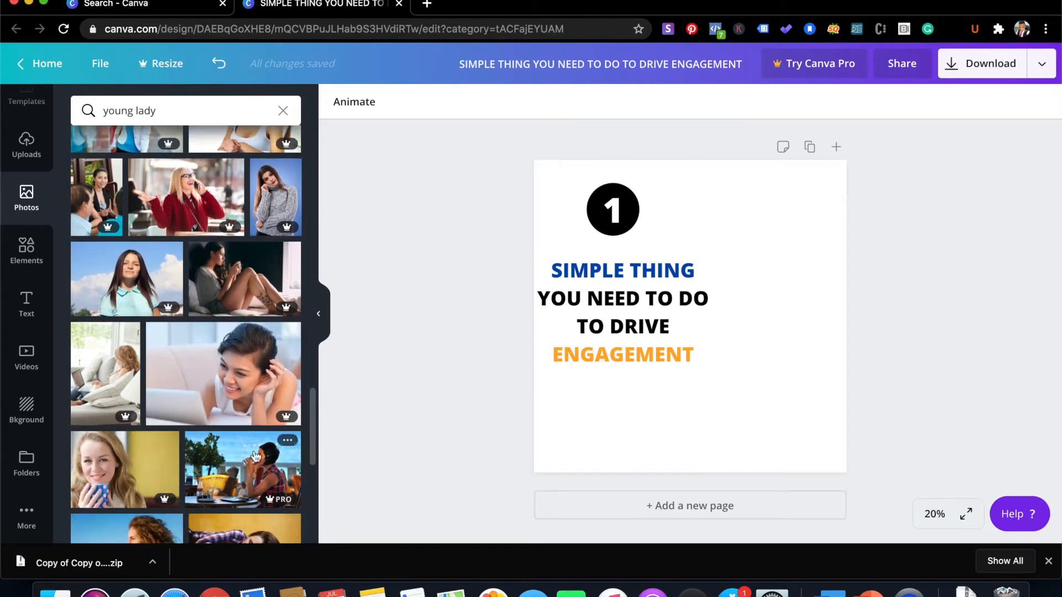
scroll(200, 401, "down", 3)
scroll(255, 456, "down", 3)
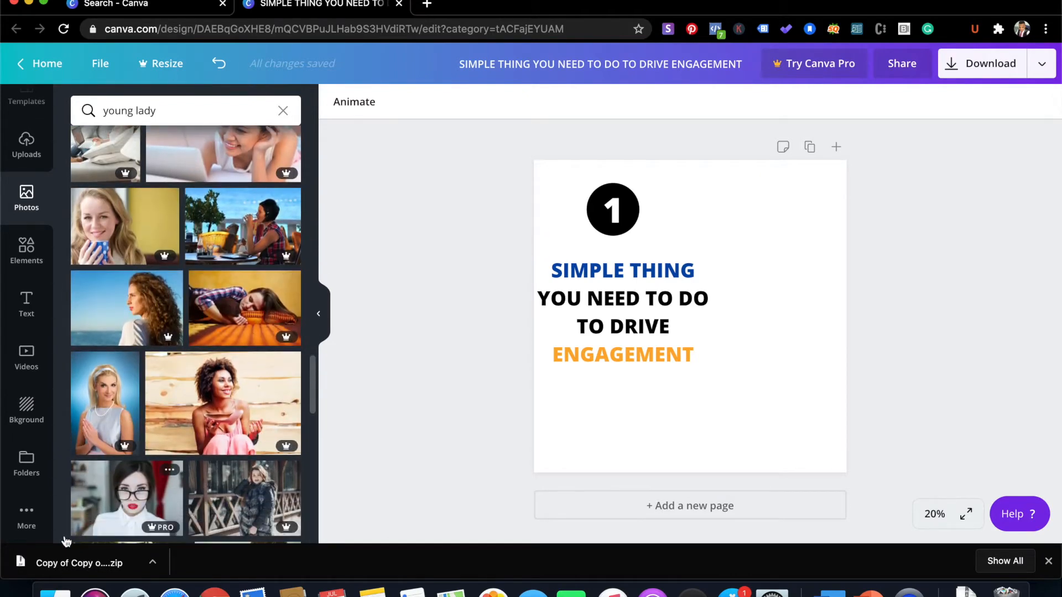
Open the Pexels integration and search its free images for "lady"
left_click(39, 527)
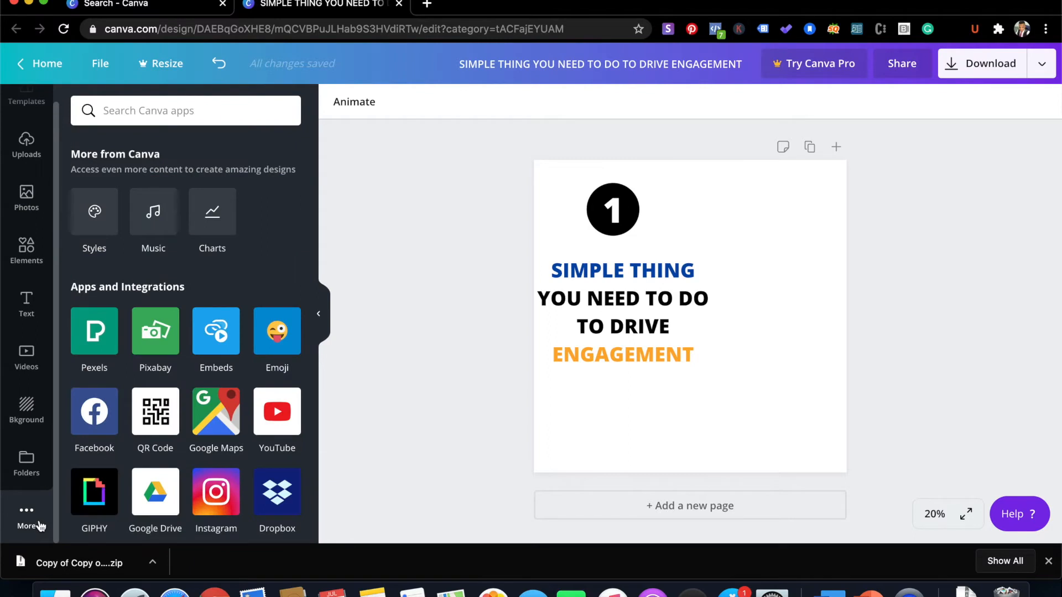
left_click(95, 331)
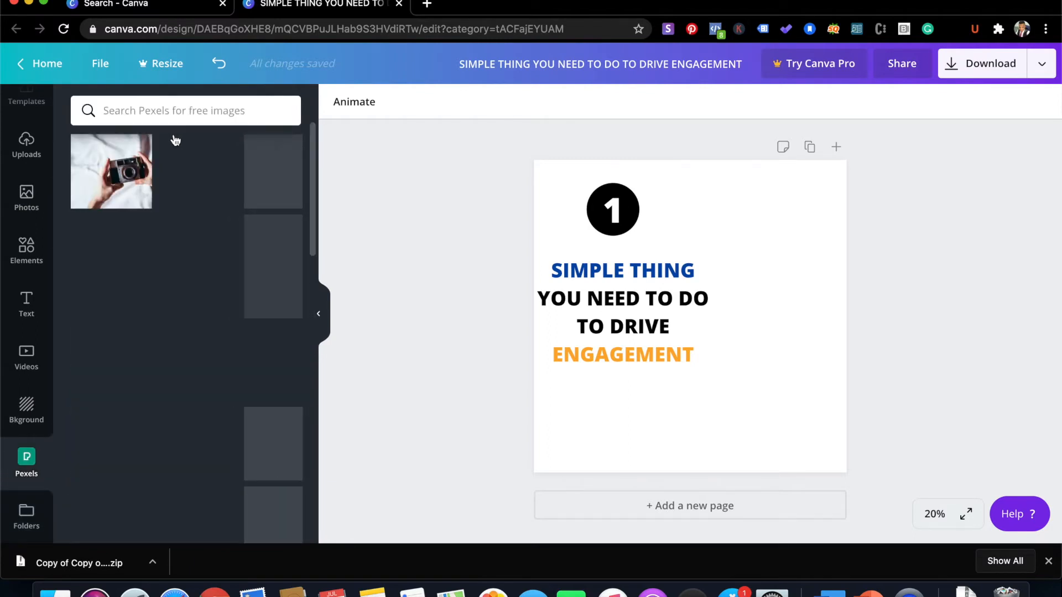
left_click(211, 112)
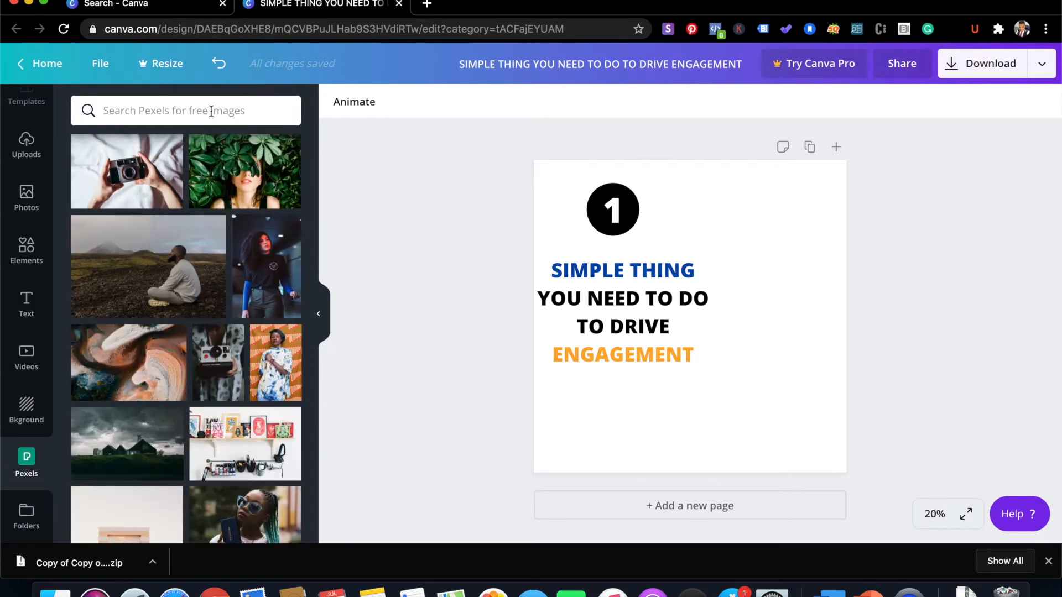
type("lad")
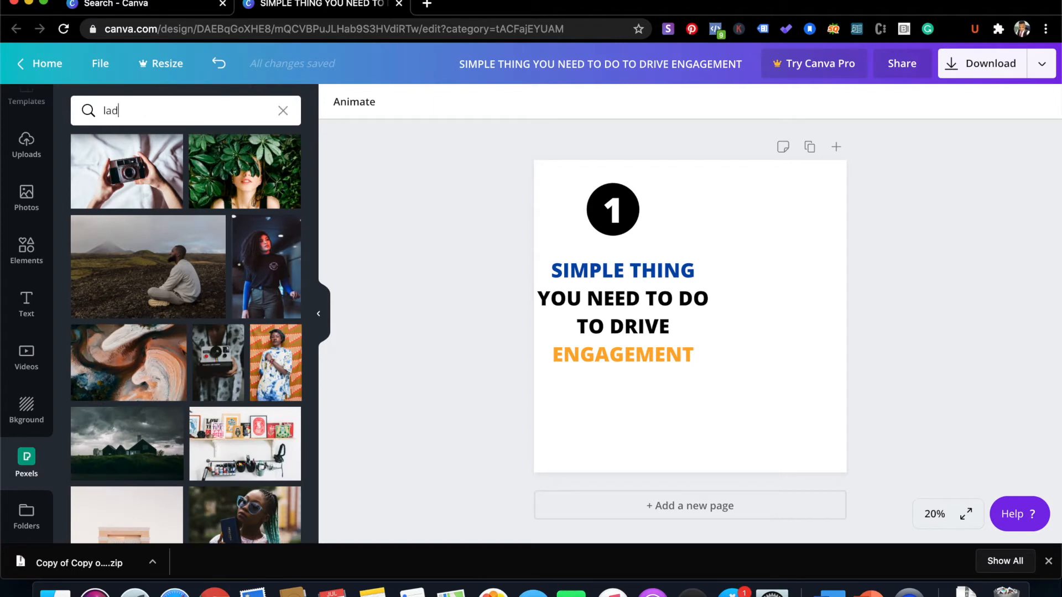
type("y")
key("Return")
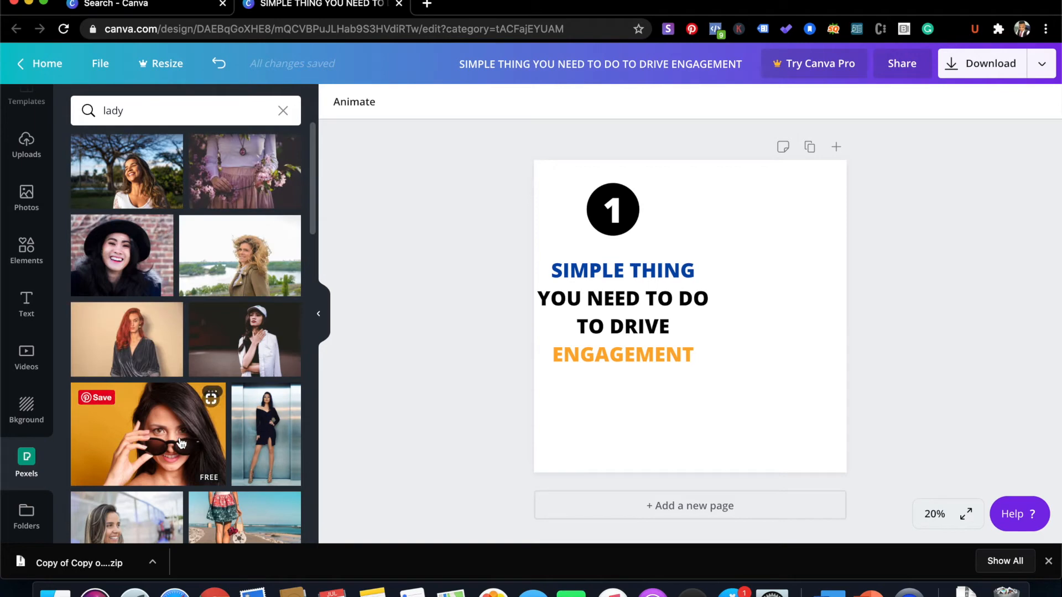
Add the free photo of the woman in glasses and a white-lapelled dark jacket, and place it beside the heading, overlapping the page's right edge
scroll(181, 444, "down", 5)
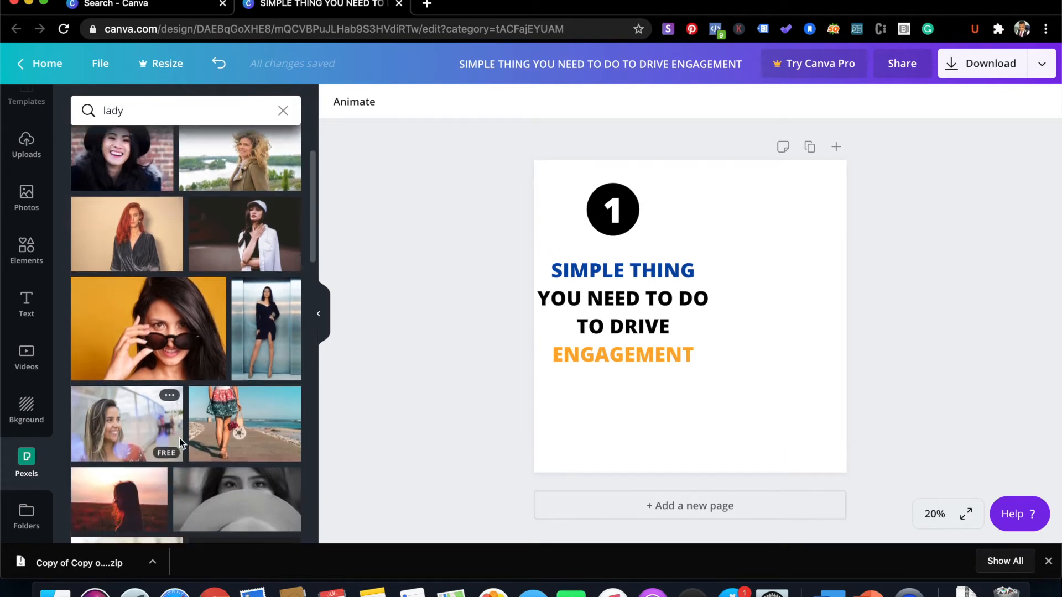
scroll(181, 444, "up", 4)
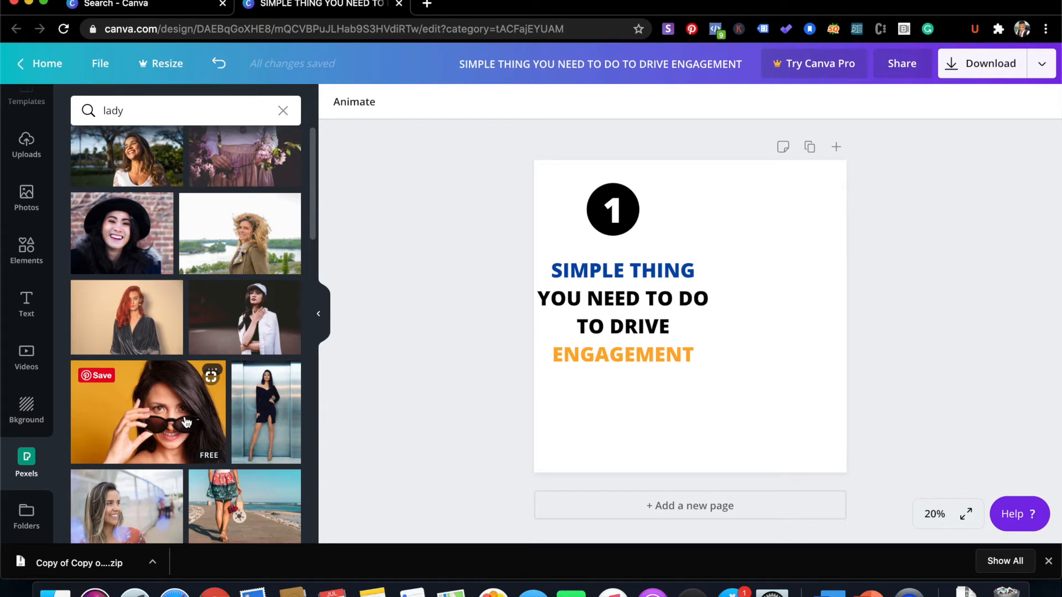
scroll(181, 424, "down", 10)
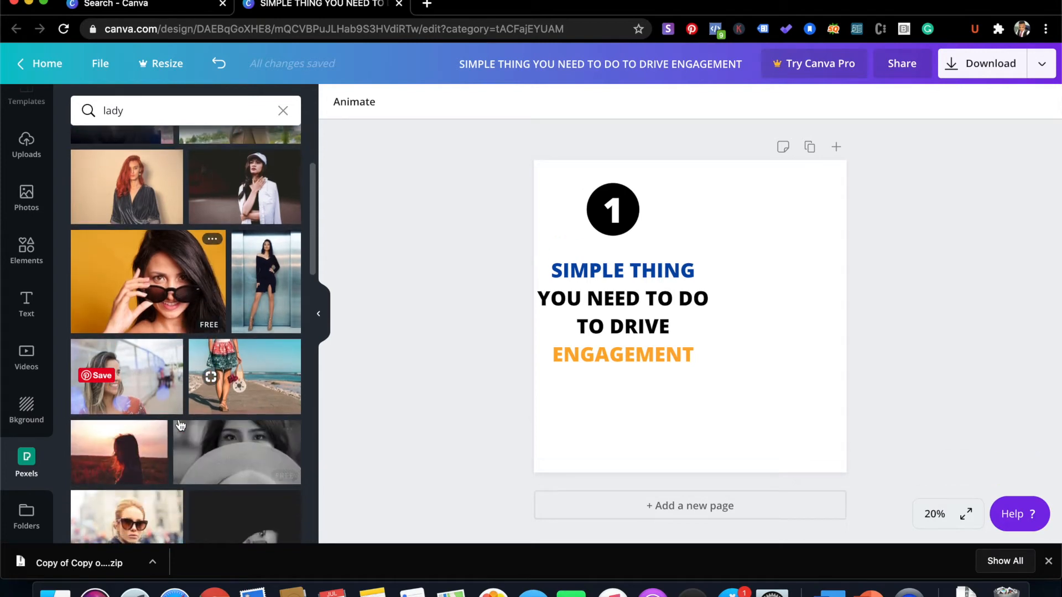
scroll(181, 425, "down", 4)
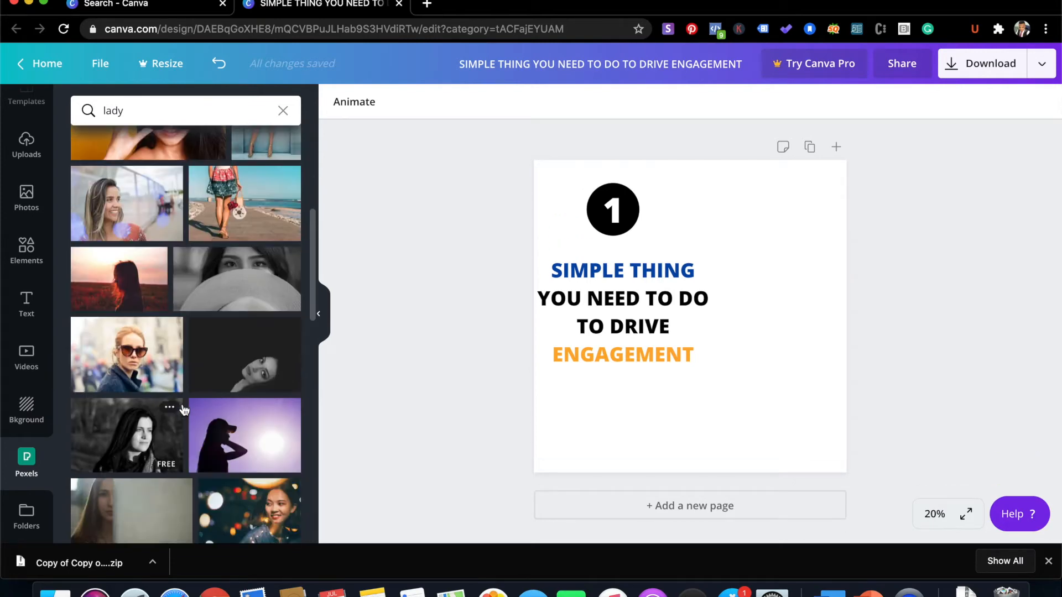
scroll(224, 426, "down", 6)
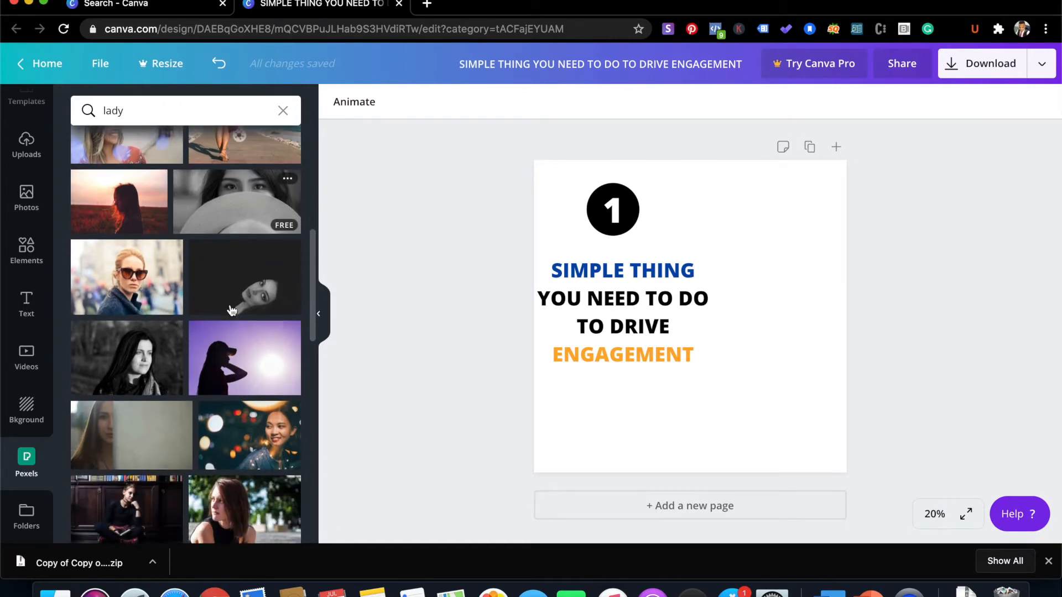
scroll(230, 304, "down", 10)
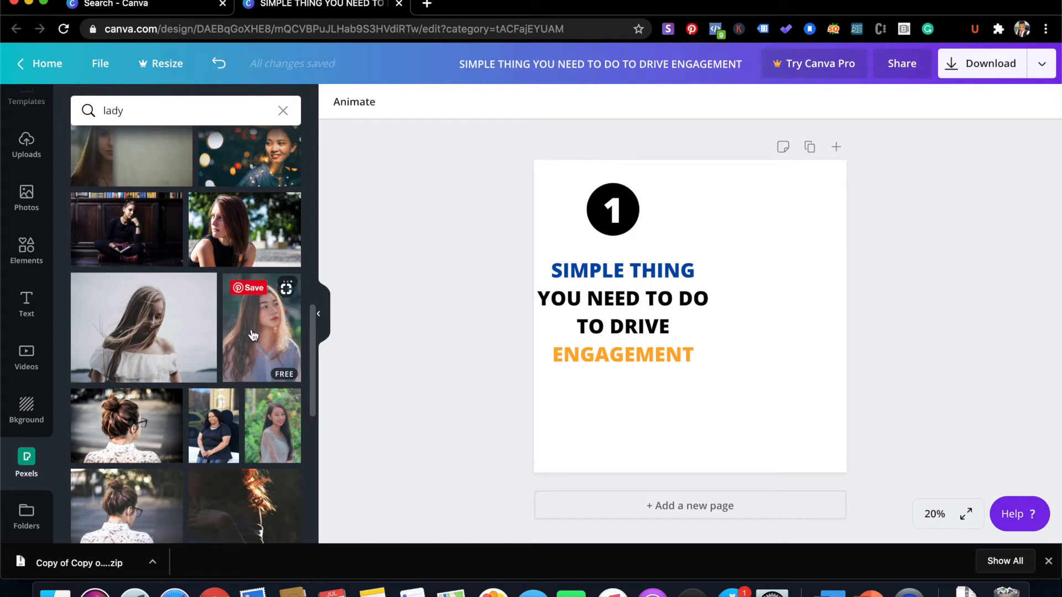
scroll(253, 335, "down", 8)
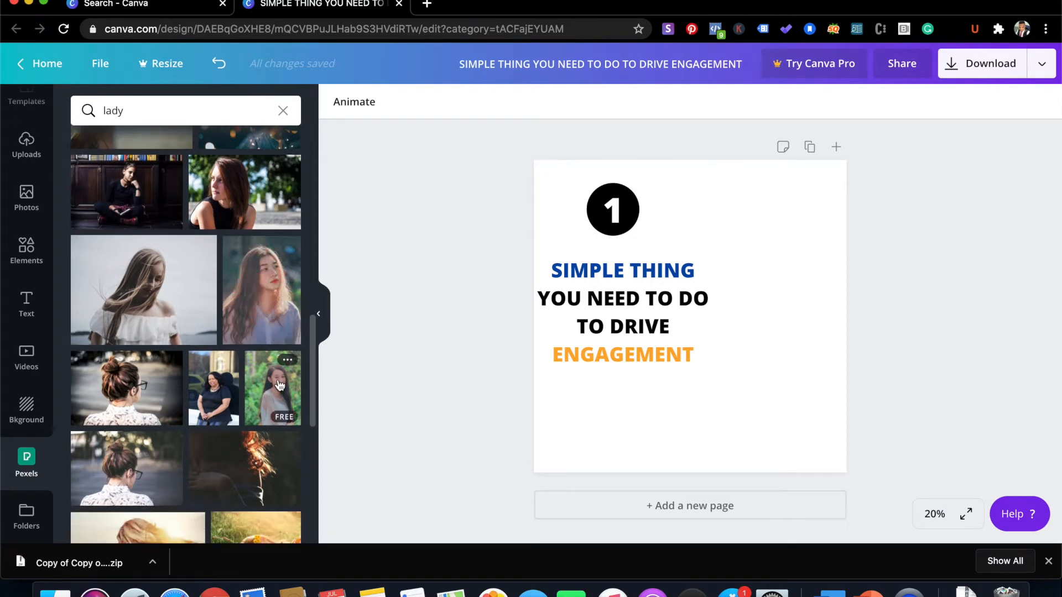
scroll(280, 385, "down", 15)
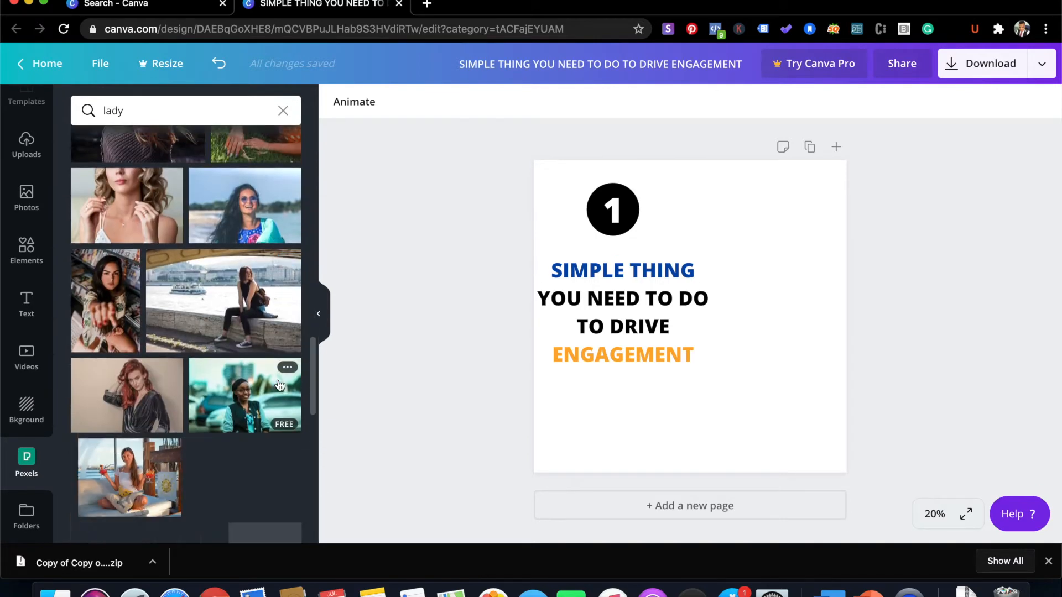
scroll(280, 386, "down", 10)
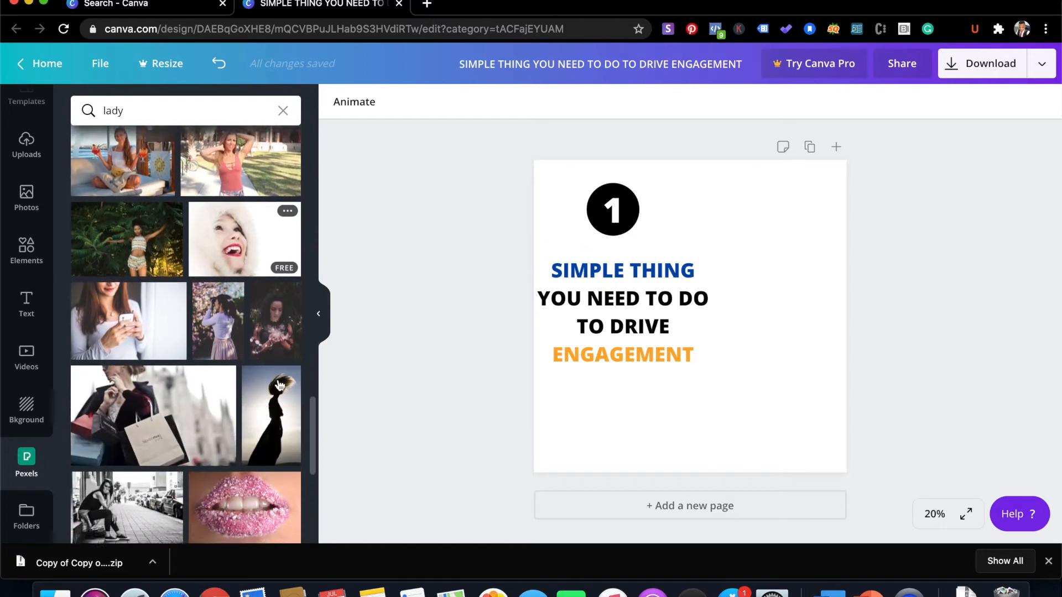
scroll(280, 385, "down", 12)
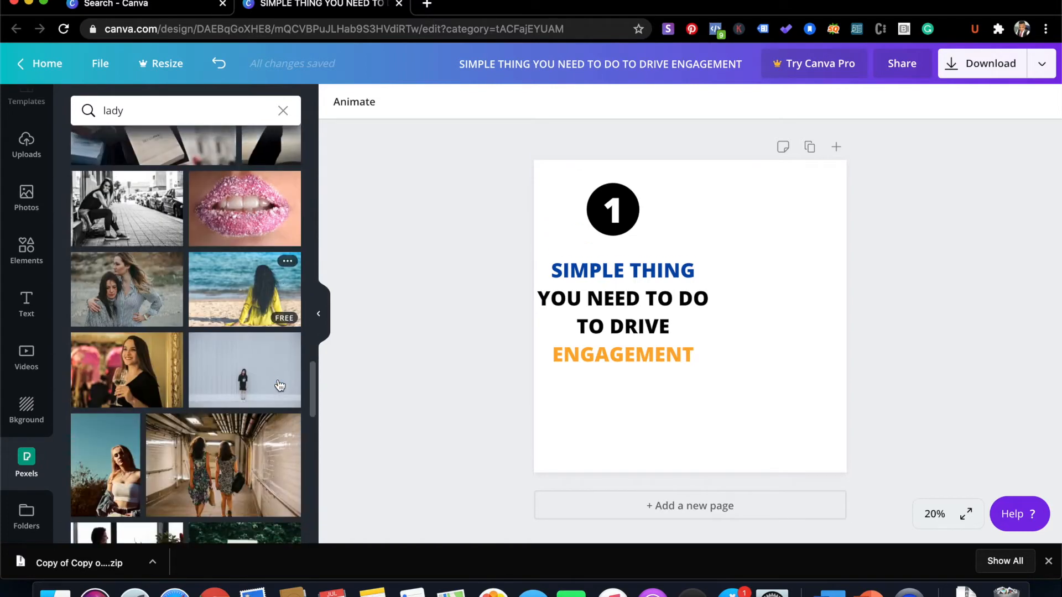
scroll(280, 386, "down", 6)
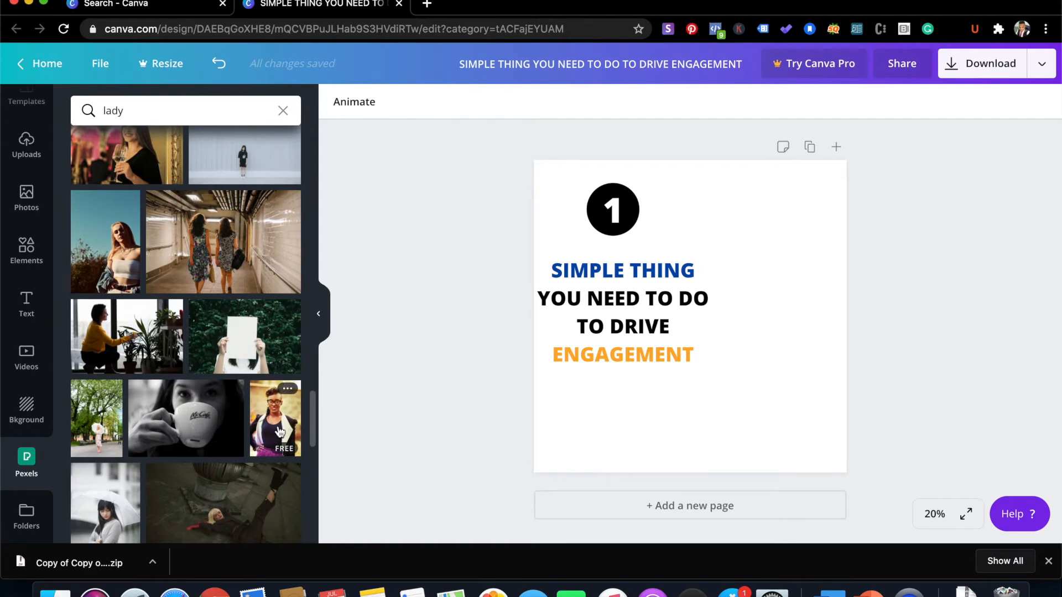
left_click(280, 432)
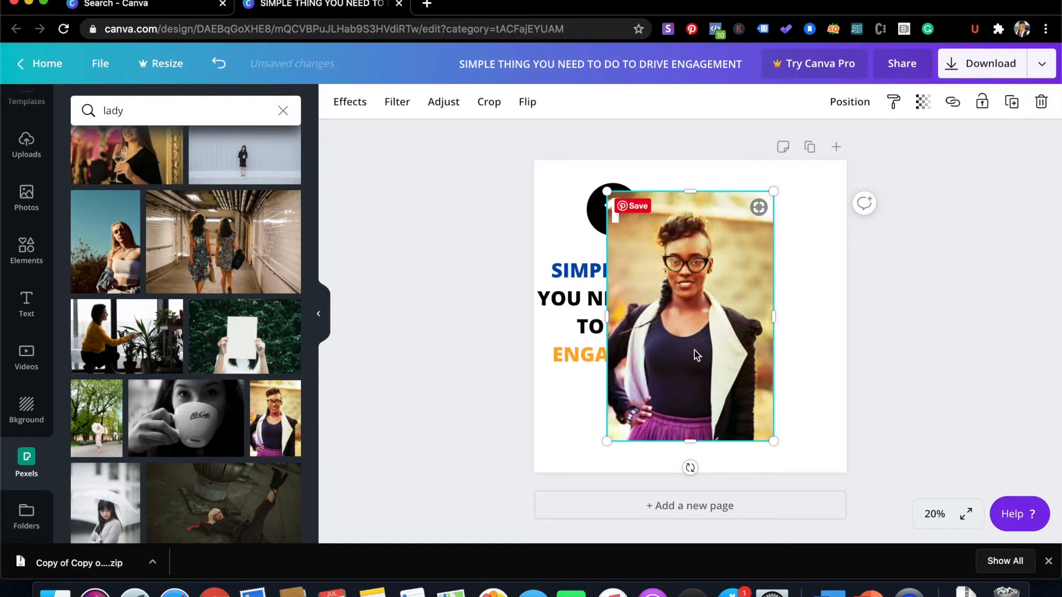
left_click_drag(695, 350, 788, 351)
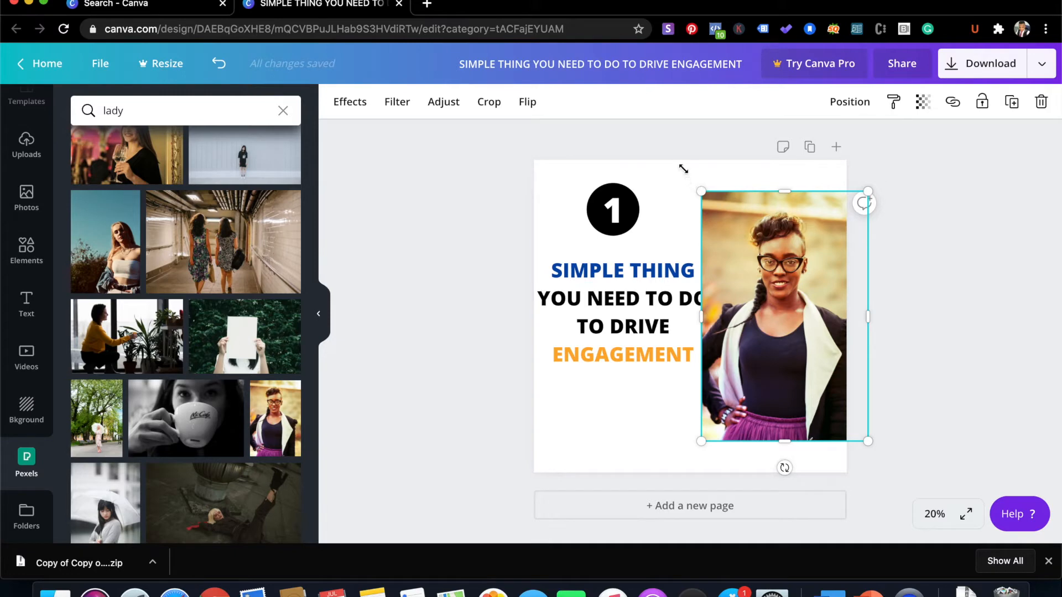
Enlarge the woman's photo to about 1,513 by 2,271 and fit it along the page's right side, clear of the heading
left_click_drag(676, 164, 680, 161)
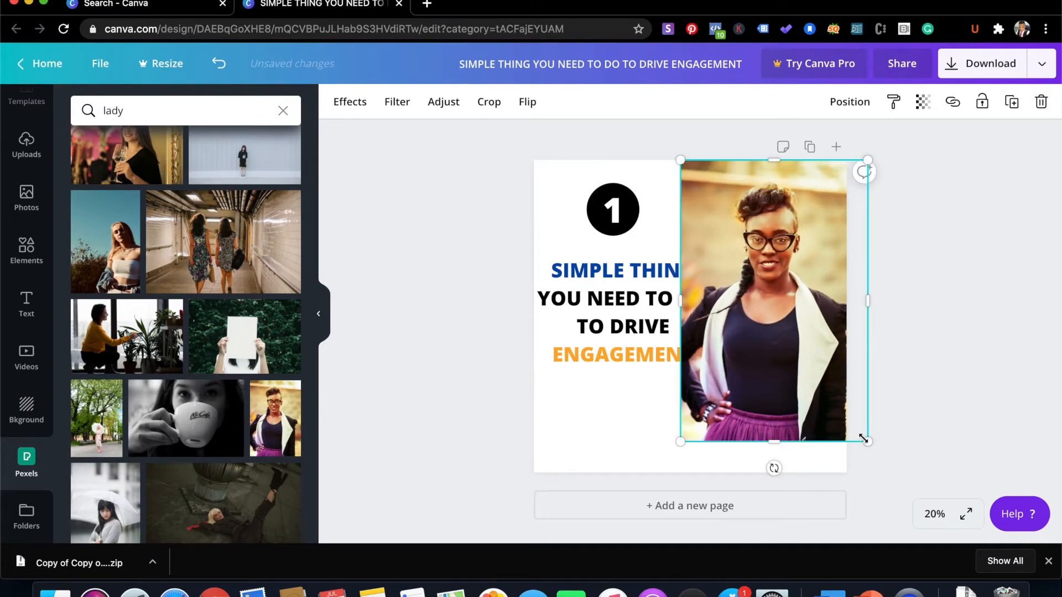
left_click_drag(891, 493, 821, 434)
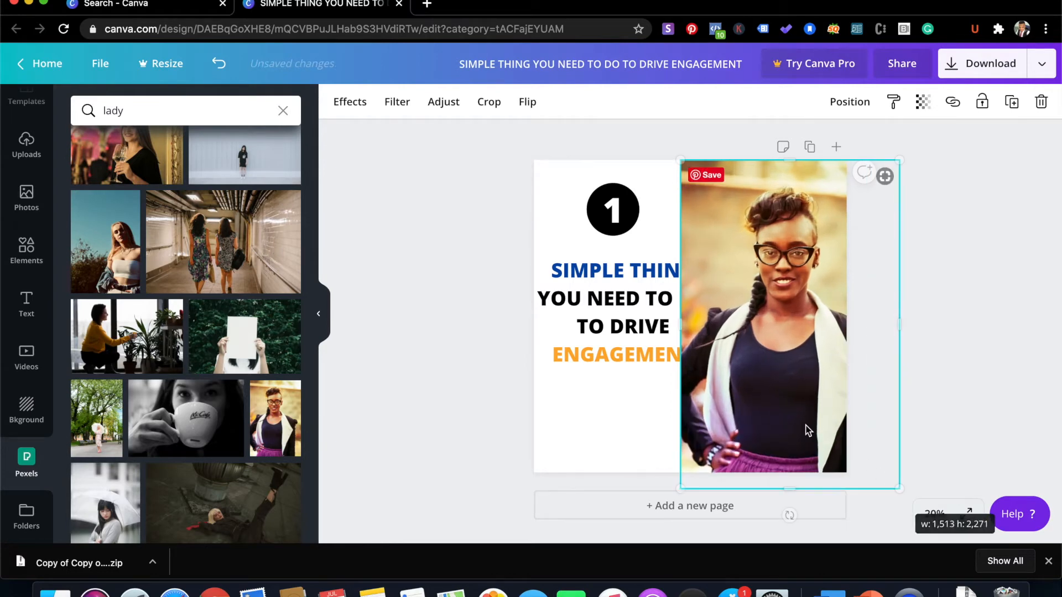
left_click_drag(809, 390, 870, 423)
left_click_drag(772, 378, 773, 378)
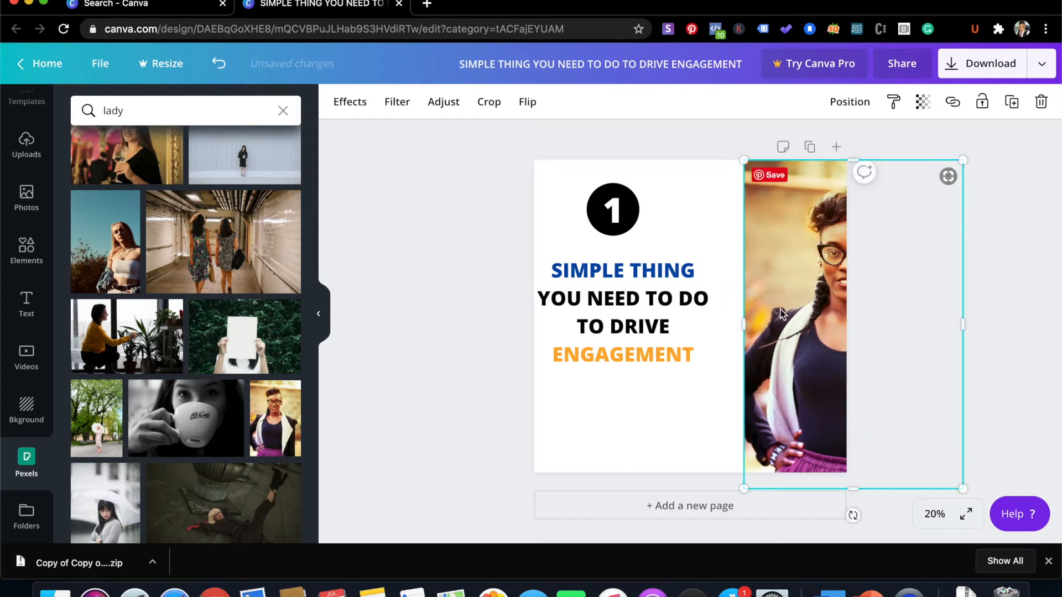
mouse_move(766, 341)
left_mouse_down()
mouse_move(765, 327)
mouse_move(753, 341)
left_mouse_up()
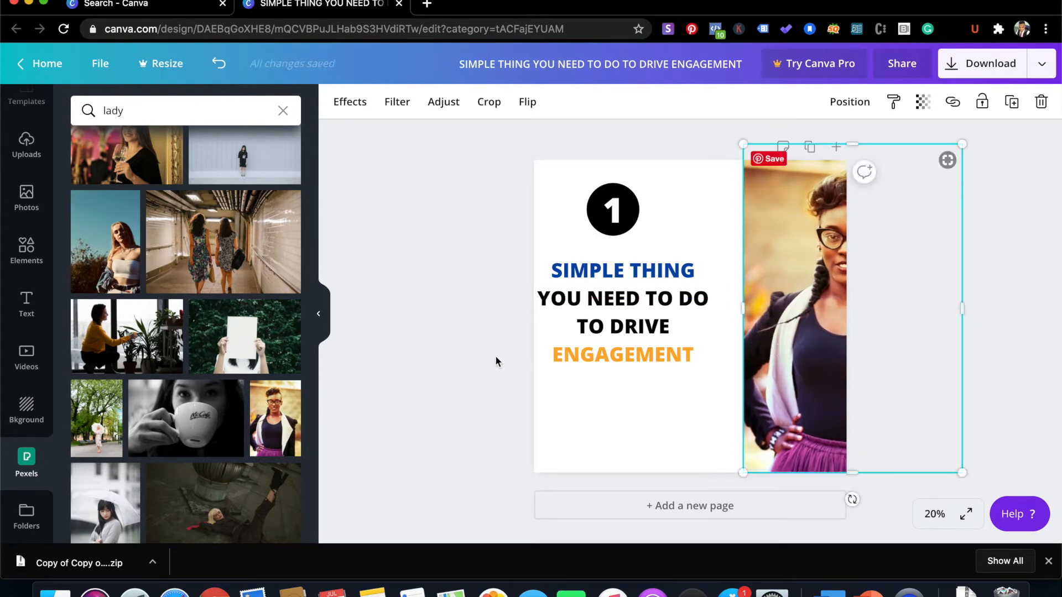
left_click(466, 356)
Nudge the heading slightly lower beneath the black circle and duplicate the finished page
mouse_move(616, 331)
left_mouse_down()
mouse_move(634, 331)
mouse_move(624, 326)
left_mouse_up()
left_click(473, 330)
left_click(488, 332)
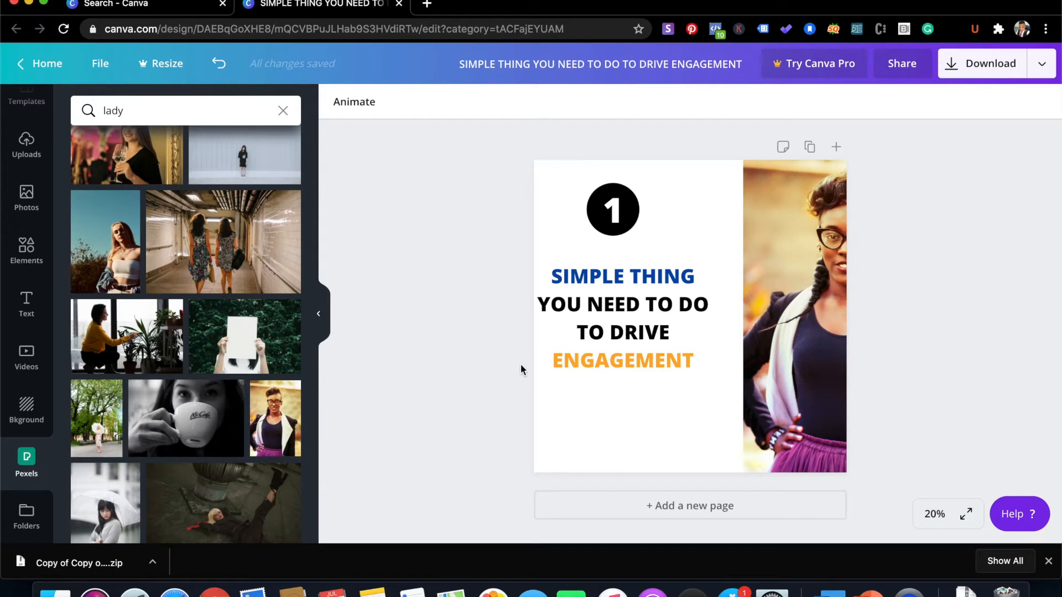
left_click(810, 149)
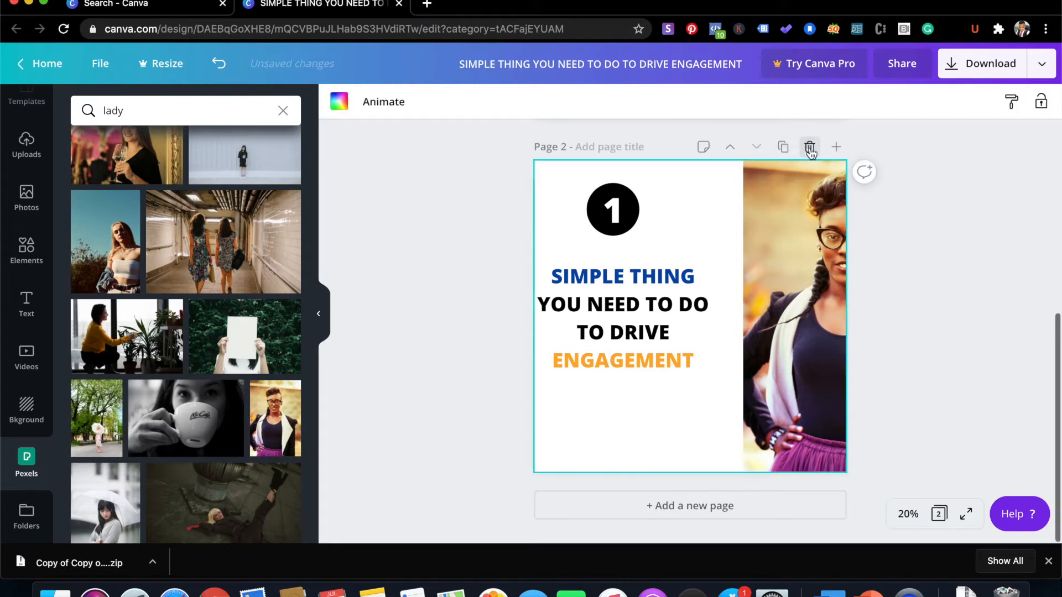
left_click(758, 283)
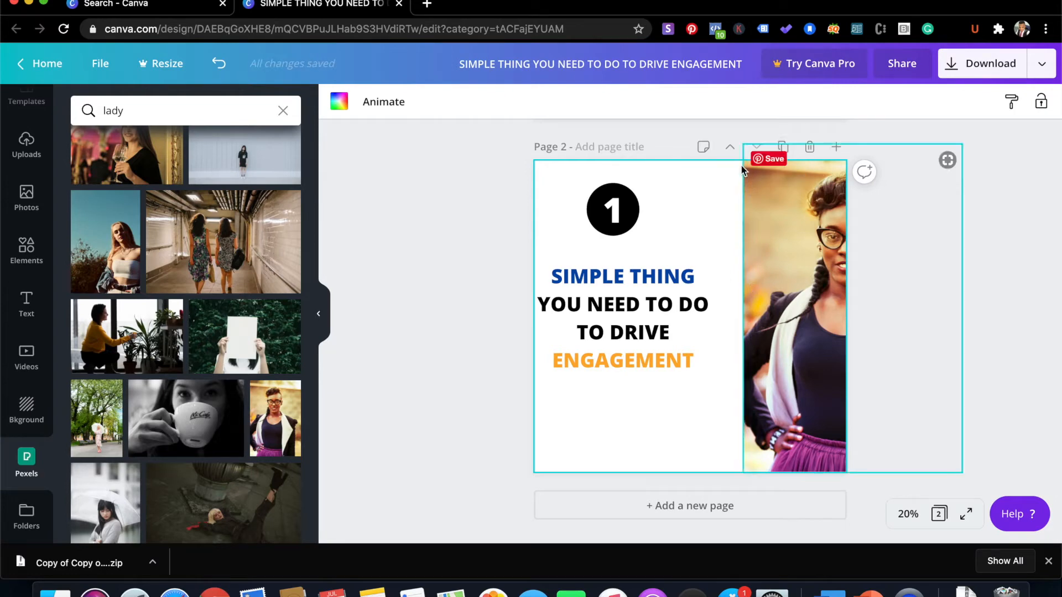
left_click(781, 147)
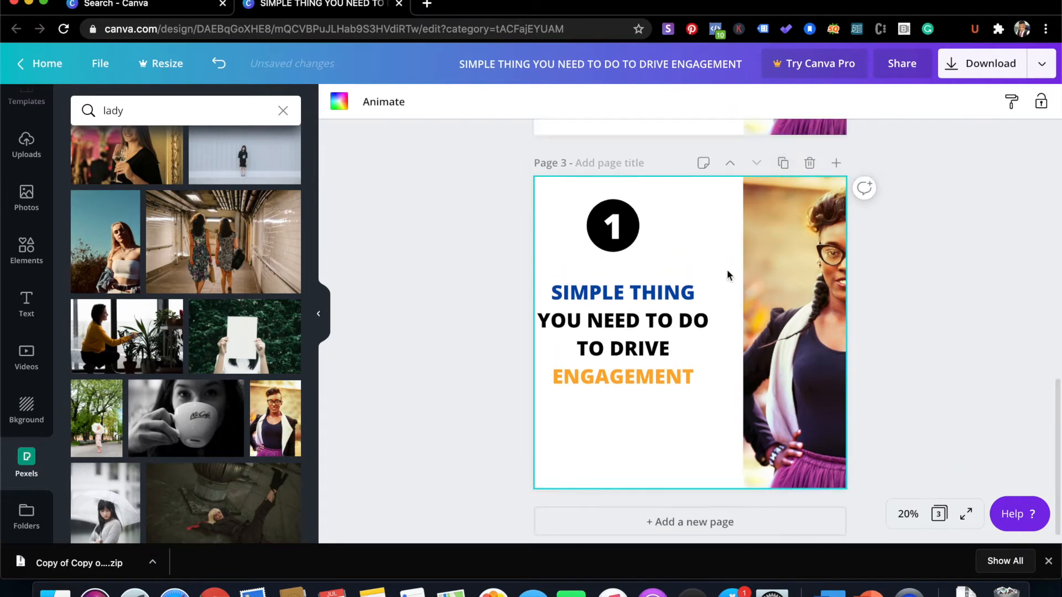
scroll(727, 274, "down", 5)
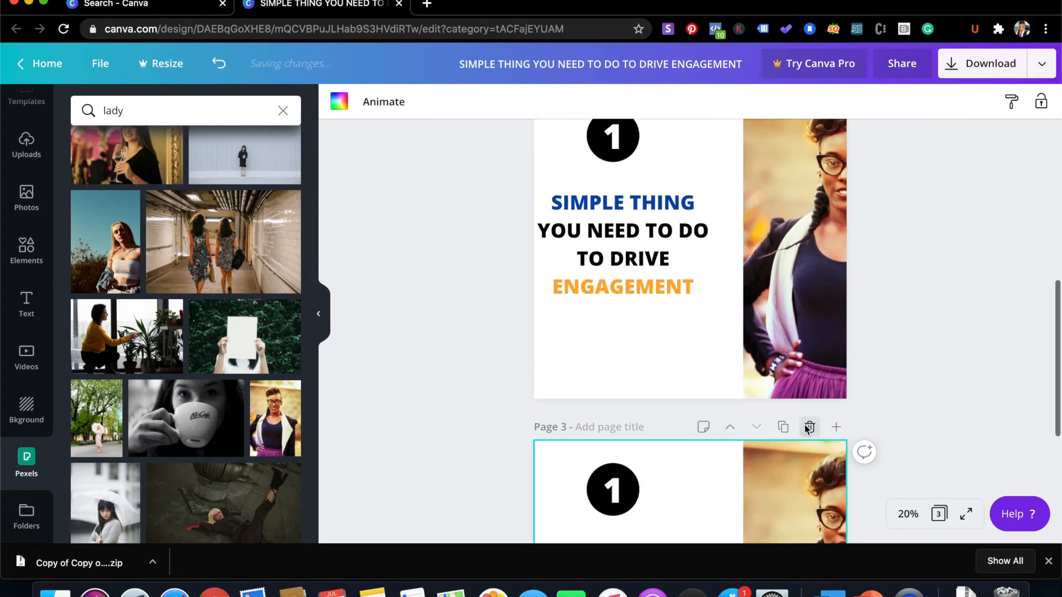
left_click(808, 427)
Delete the "1" and its black circle from page 2
scroll(804, 423, "down", 4)
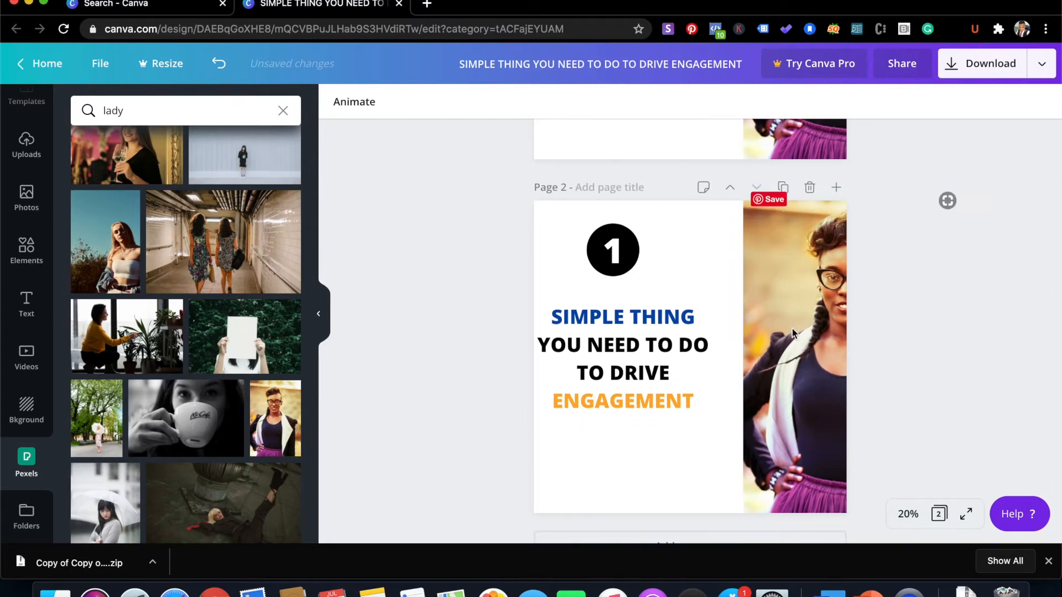
left_click(627, 258)
key("Delete")
left_click(619, 258)
key("Delete")
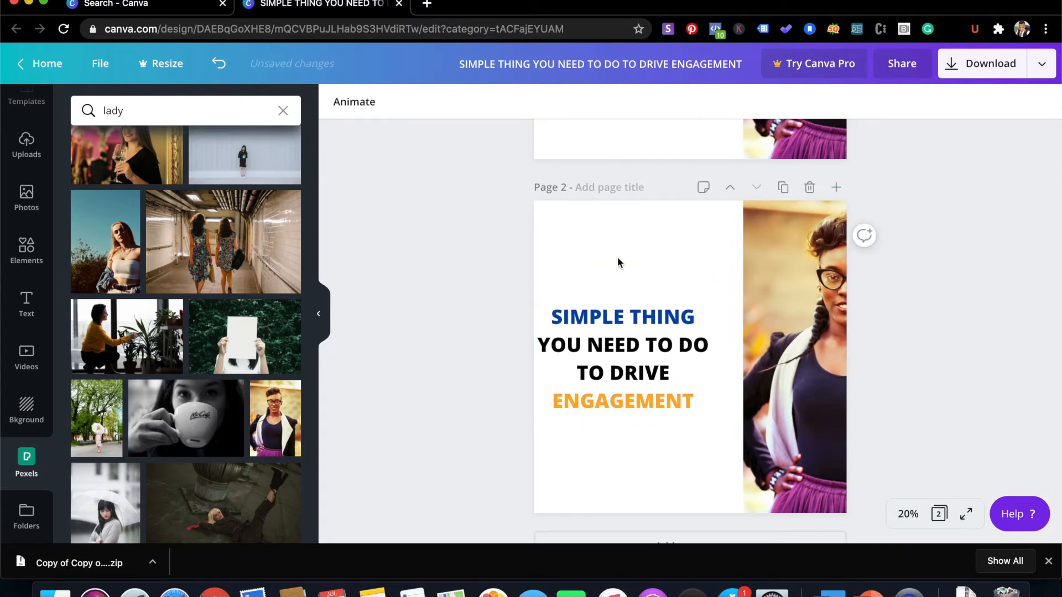
left_click(616, 333)
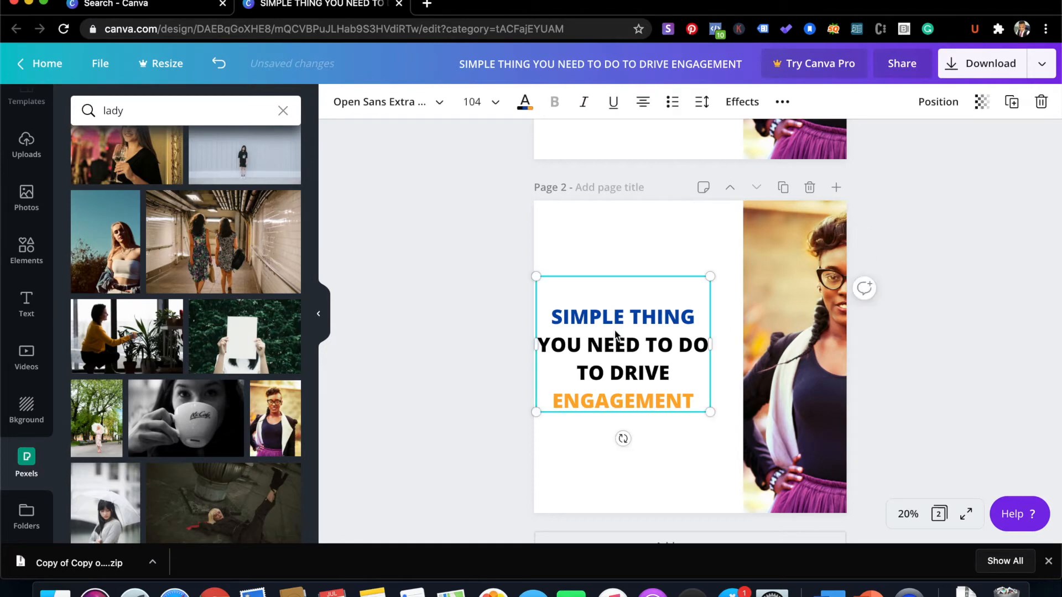
left_click_drag(618, 330, 748, 306)
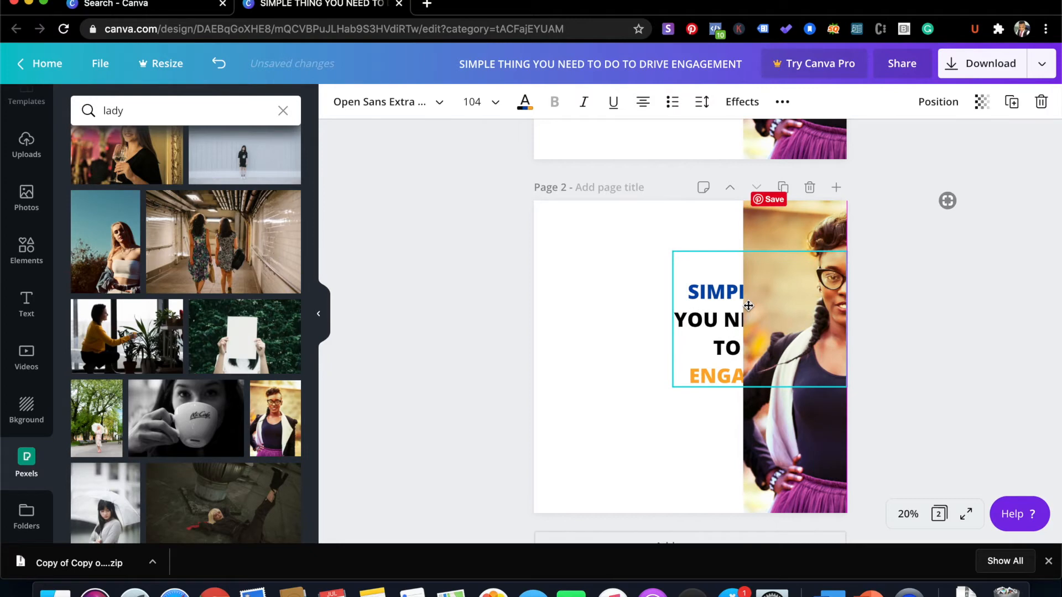
left_click(635, 293)
left_click(781, 306)
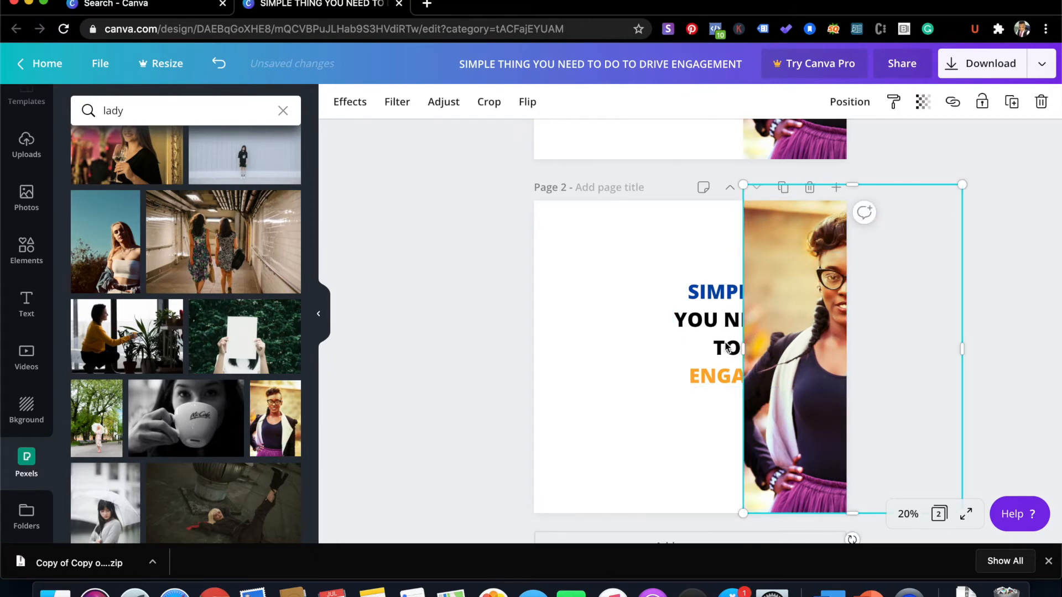
left_click_drag(728, 348, 578, 288)
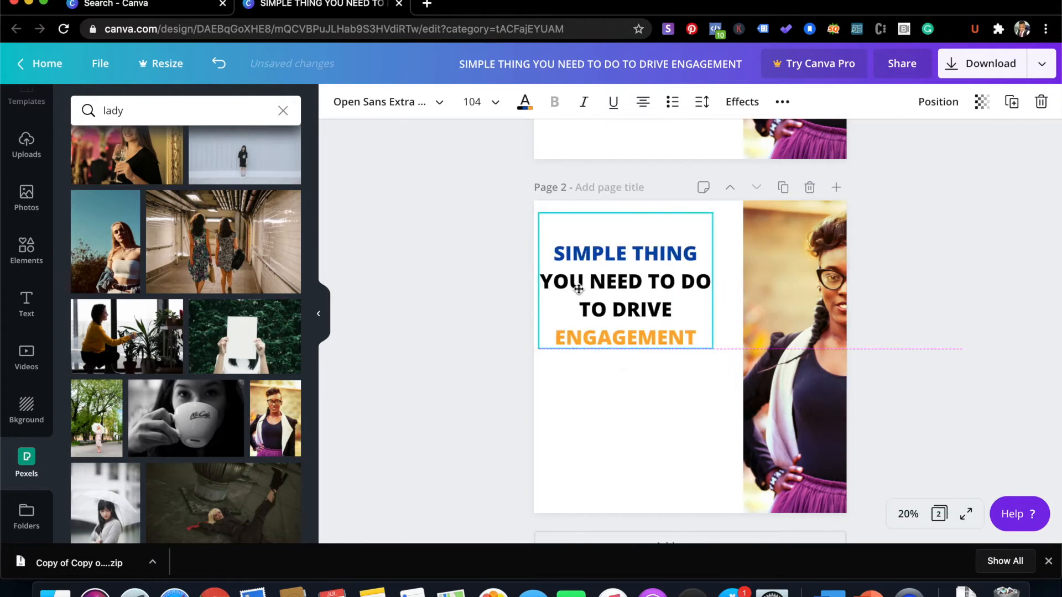
Swap the page 2 layout by moving the photo to the page's left edge and the heading into the white area on its right
left_click(771, 360)
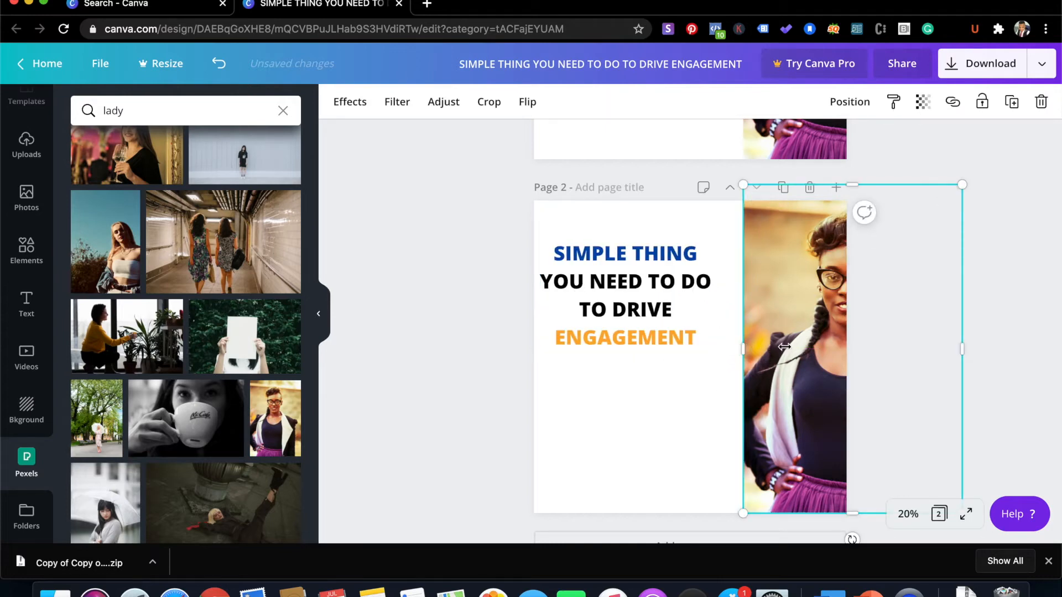
left_click_drag(808, 350, 570, 363)
left_click_drag(567, 362, 565, 354)
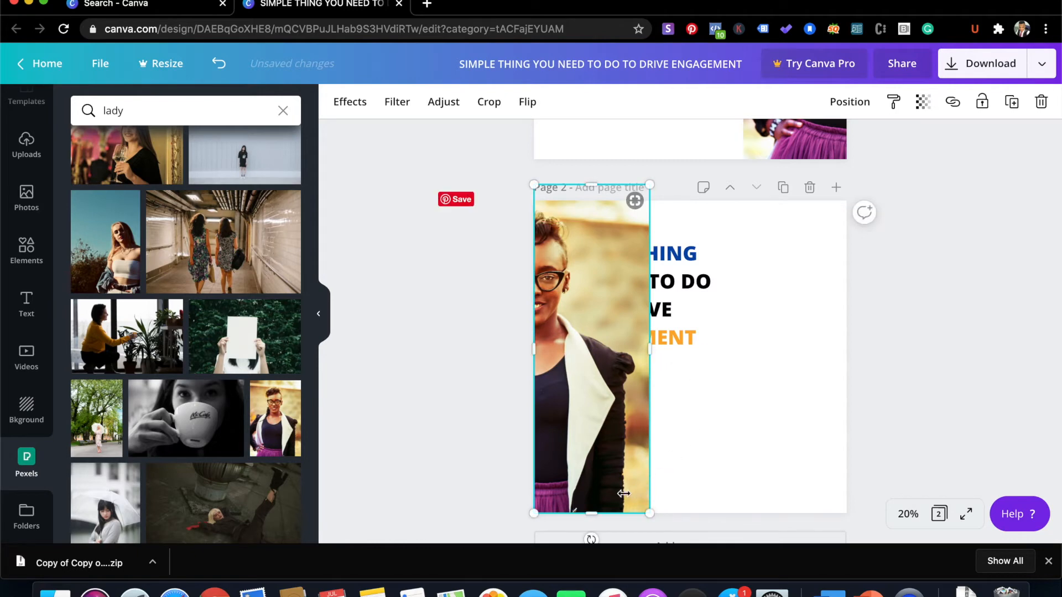
left_click(687, 266)
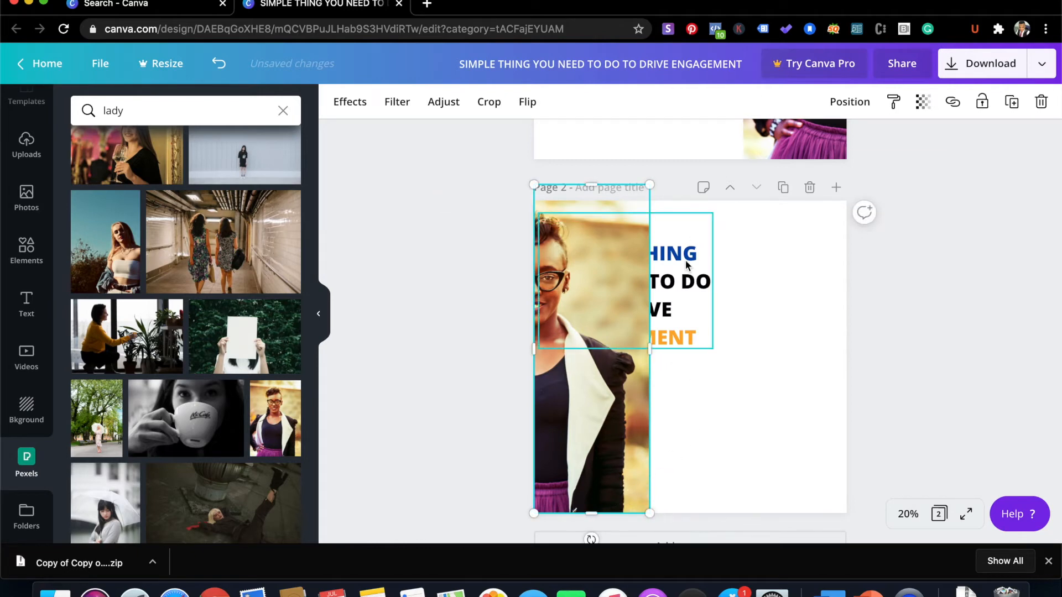
left_click_drag(686, 266, 806, 310)
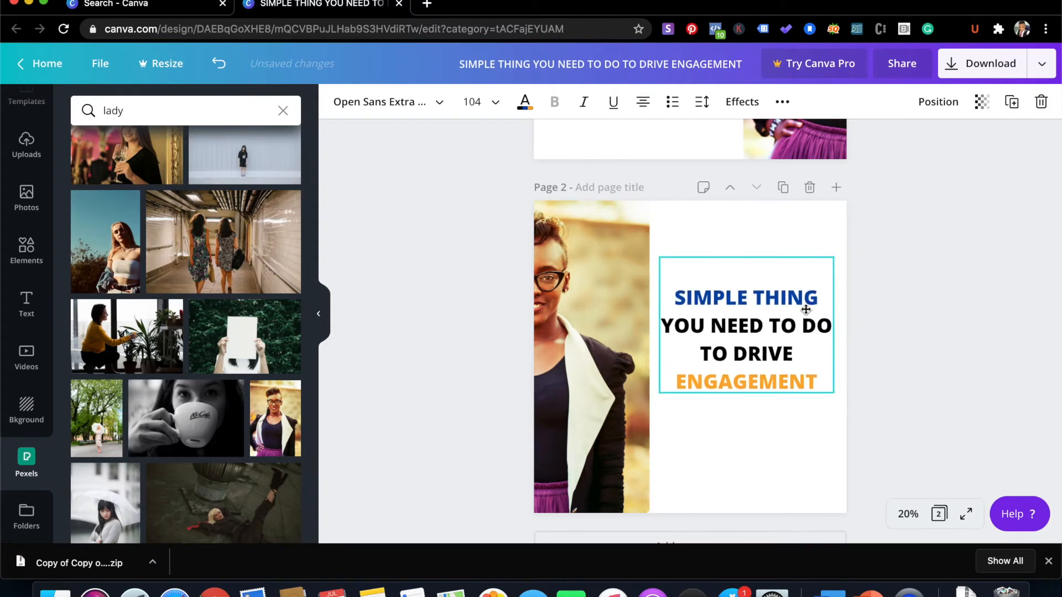
Replace the page 2 heading text with "MAKE IT SHORT" in capitals, breaking the line before "SHORT"
double_click(759, 328)
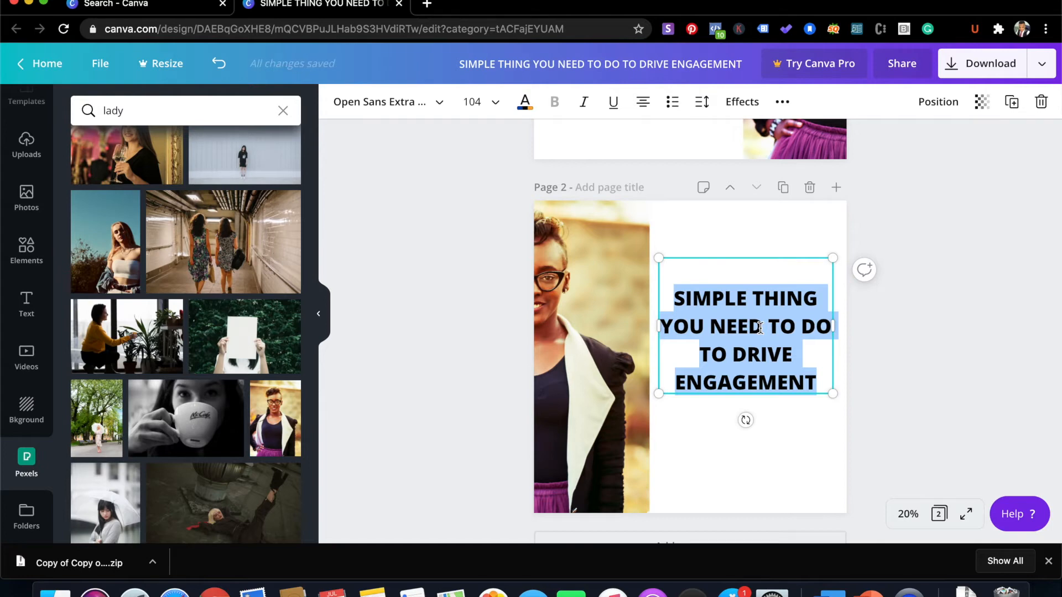
type("Make")
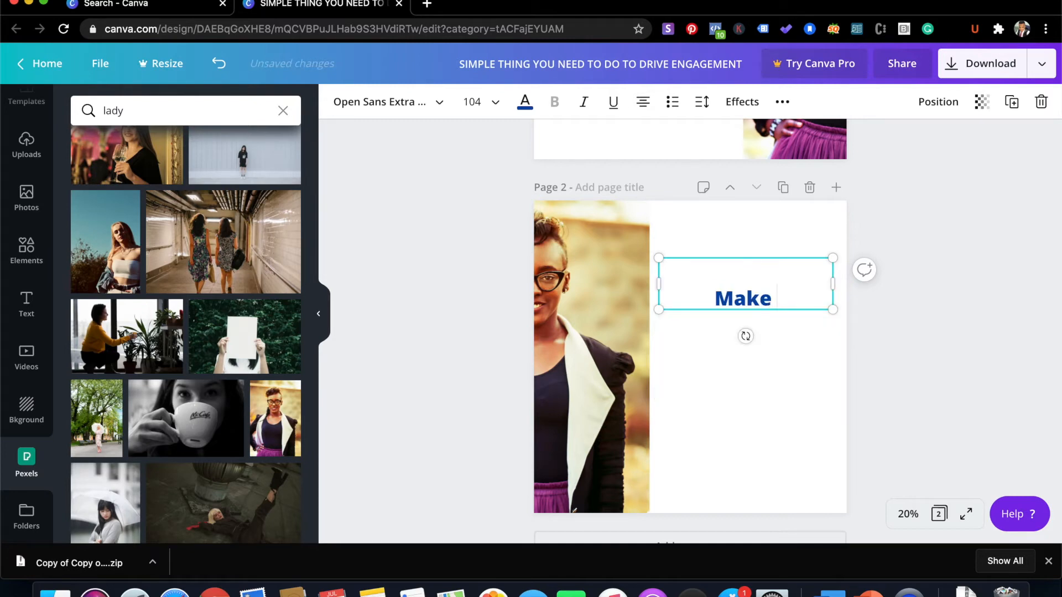
key("BackSpace")
key("BackSpace")
type("e")
scroll(690, 332, "up", 5)
scroll(691, 332, "down", 3)
scroll(787, 327, "down", 1)
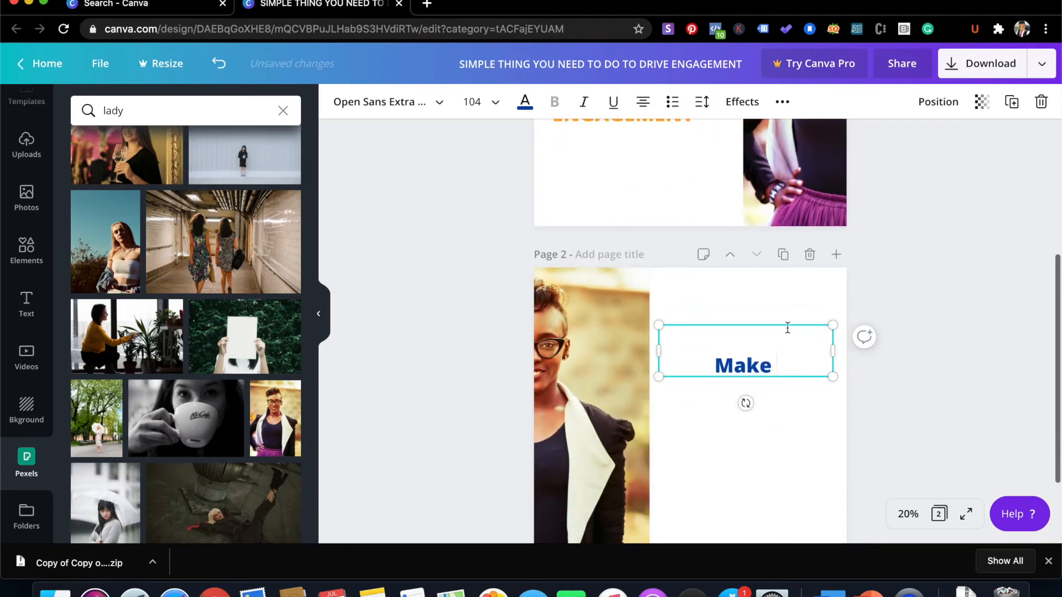
double_click(758, 369)
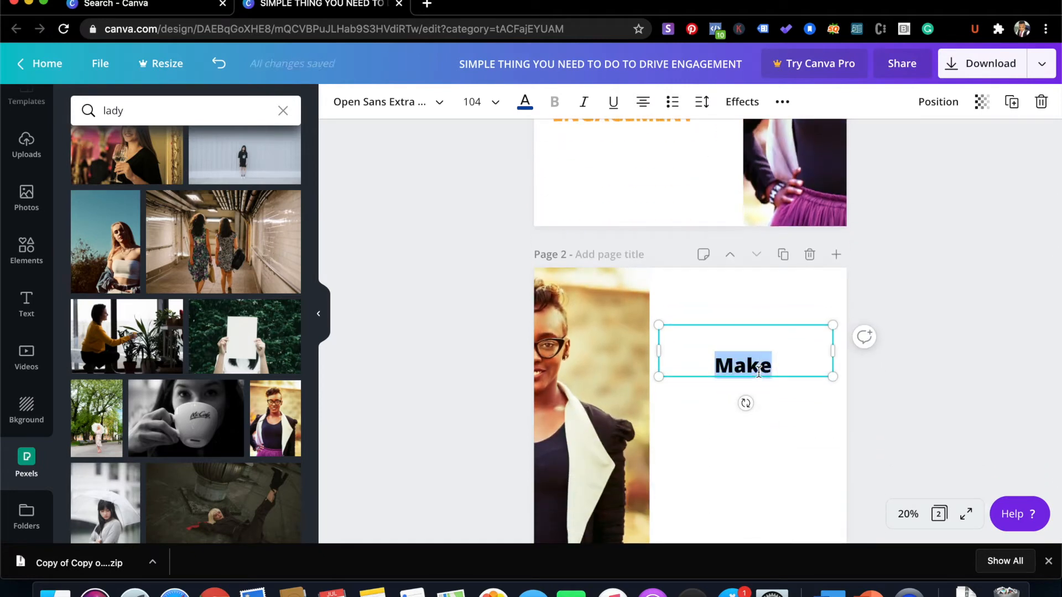
type("MAKE")
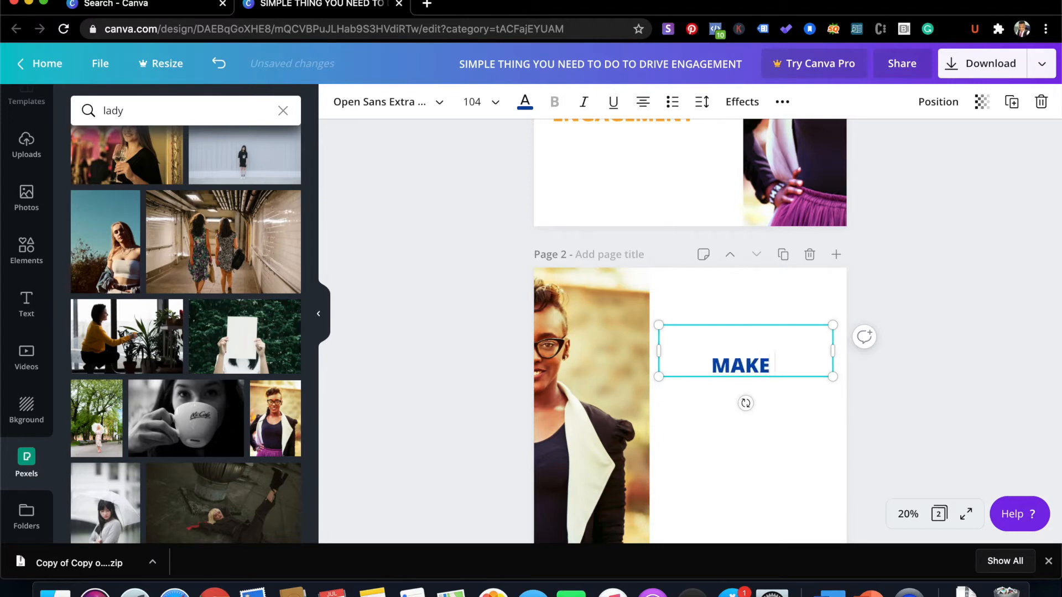
type(" IT SHORT")
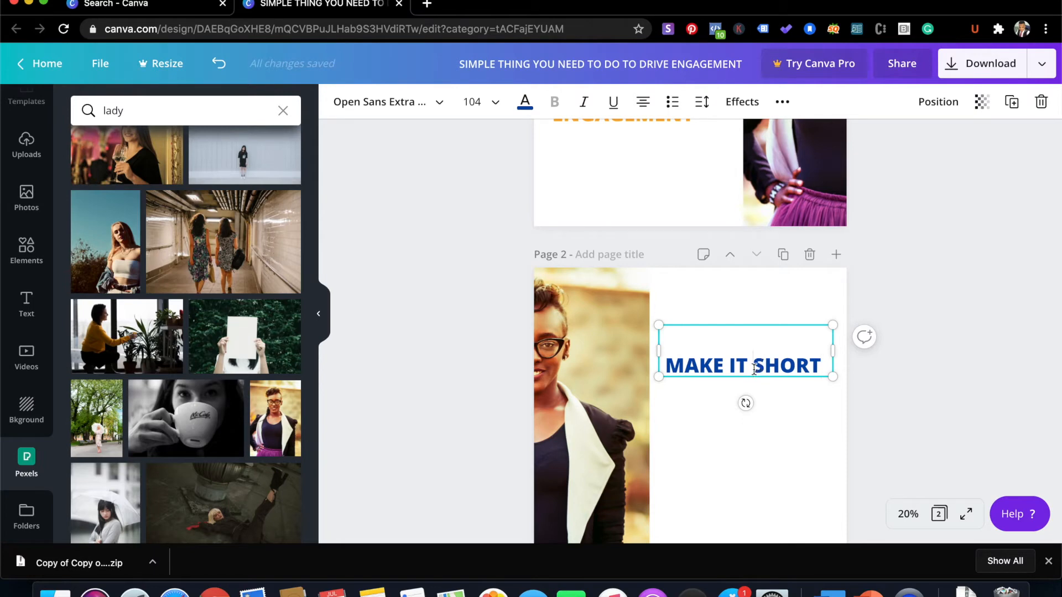
key("Return")
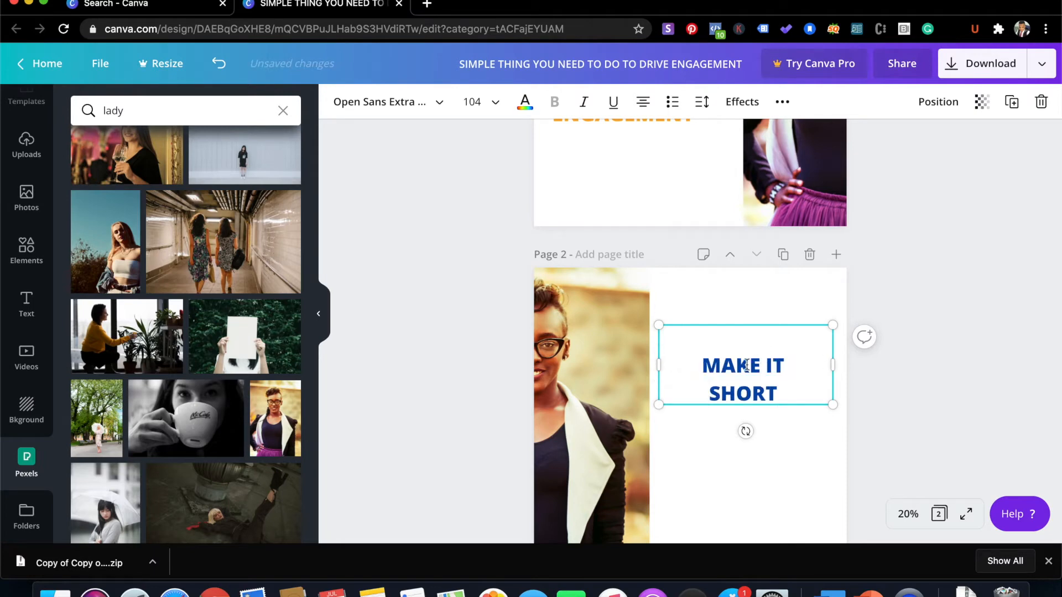
Colour the word "IT" black and the word "SHORT" in the orange brand colour
double_click(746, 365)
double_click(775, 365)
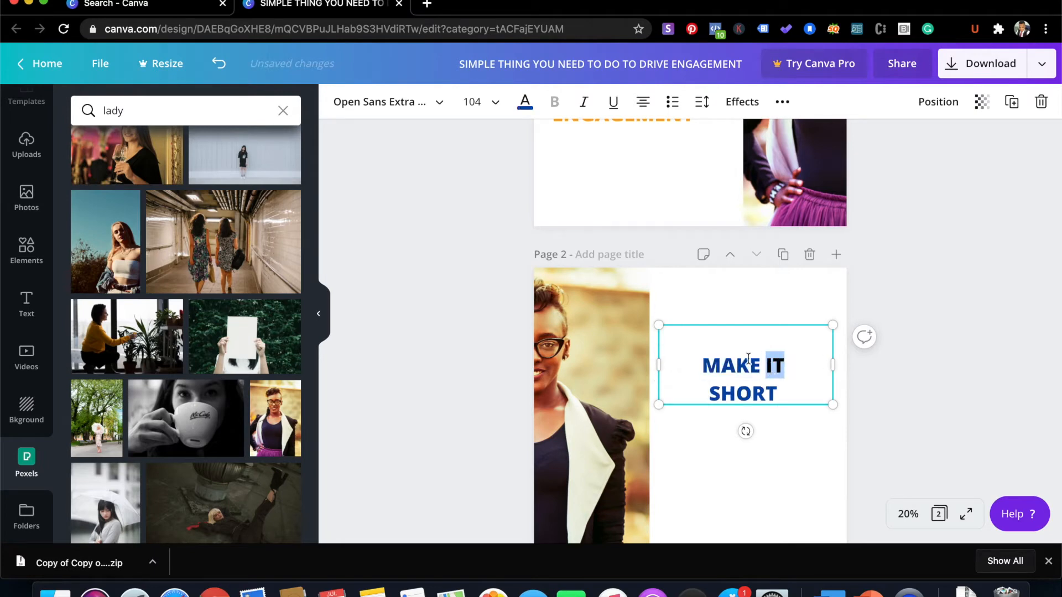
left_click(525, 102)
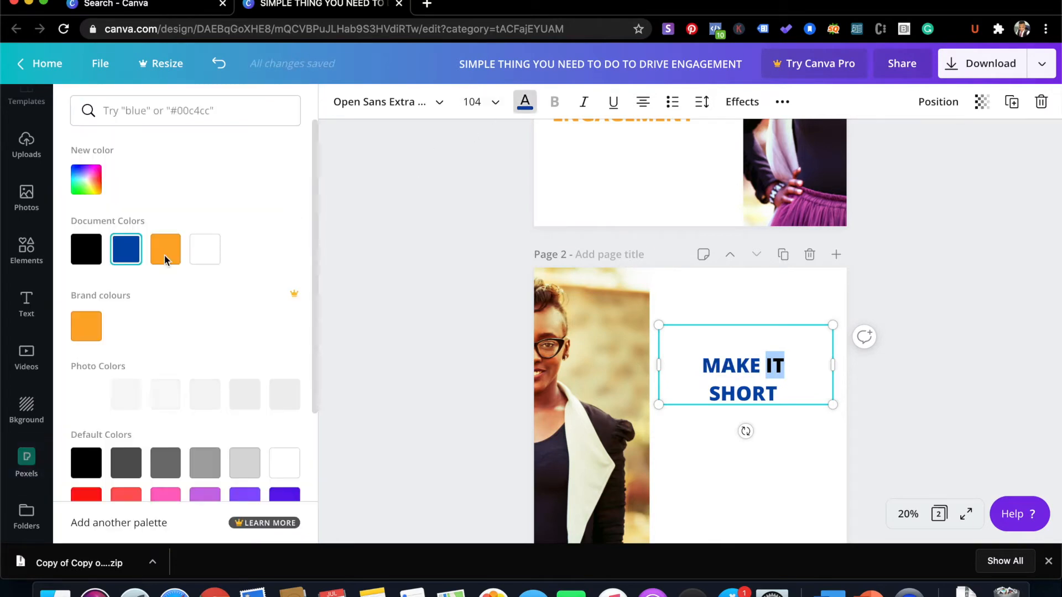
left_click(91, 255)
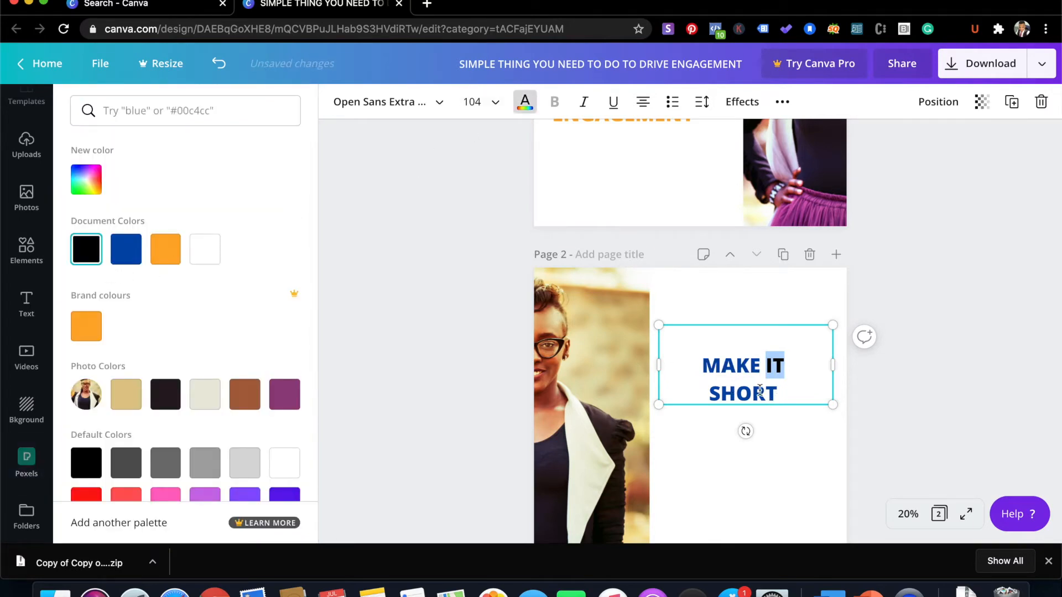
double_click(761, 390)
left_click(94, 326)
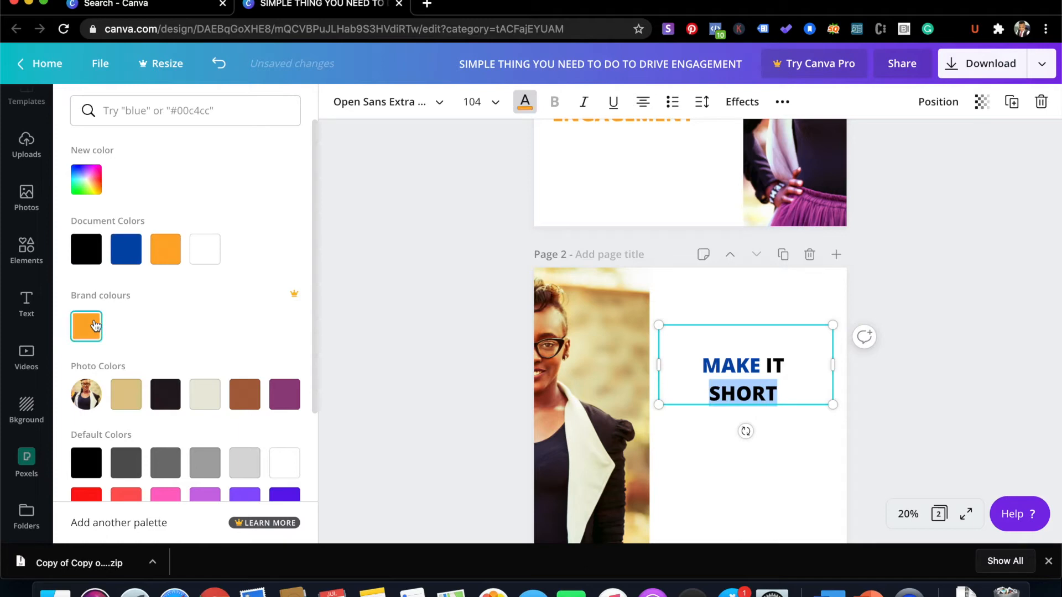
key("Escape")
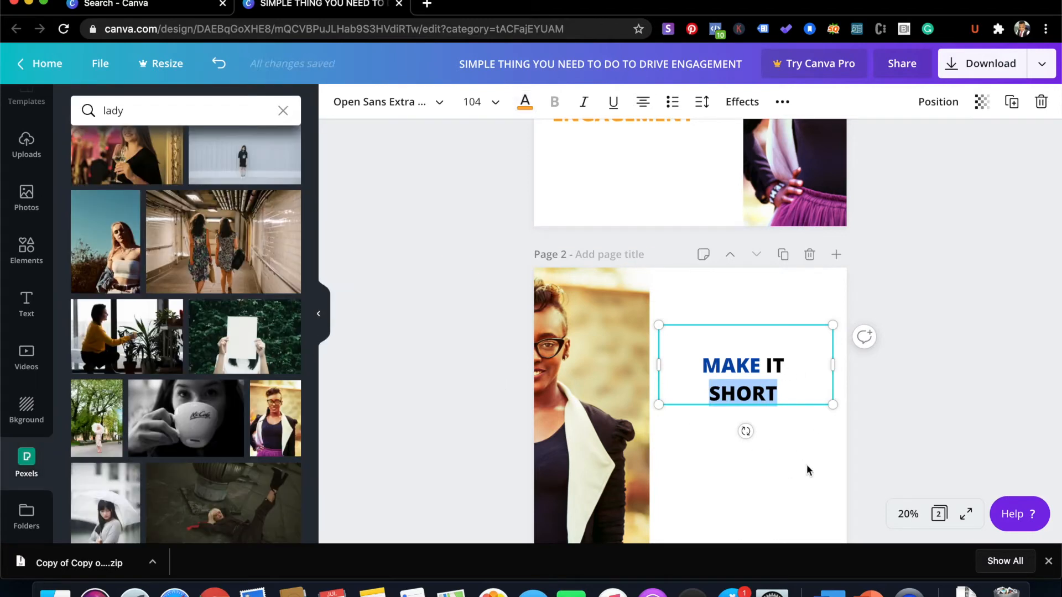
left_click(807, 463)
Scale the "MAKE IT SHORT" heading up to font size 149 and centre it in the white area beside the photo
left_click(749, 374)
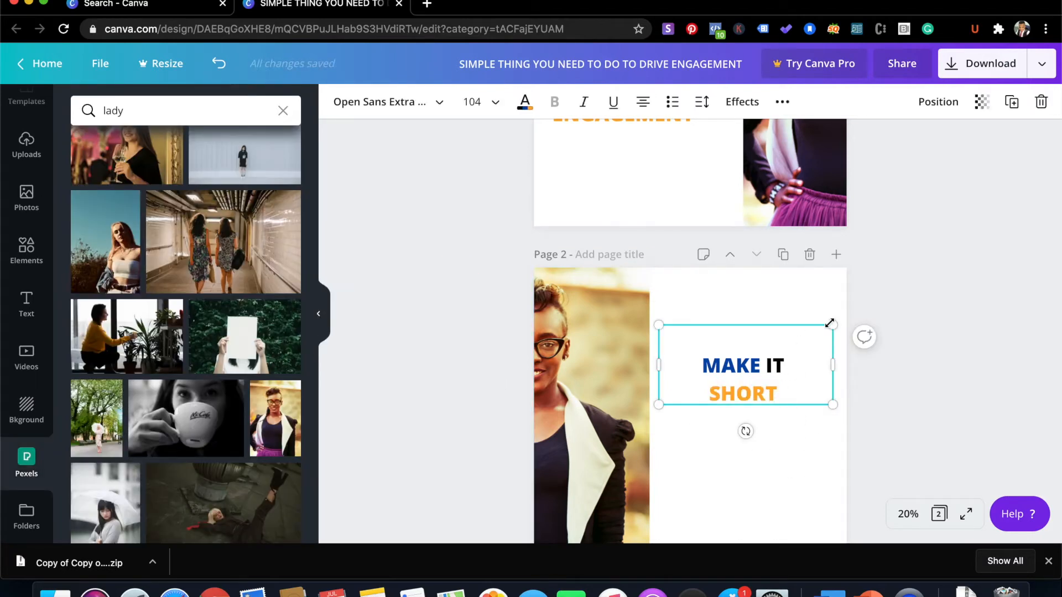
left_click_drag(832, 325, 908, 290)
left_click_drag(780, 403, 738, 442)
scroll(738, 442, "down", 3)
scroll(739, 442, "up", 1)
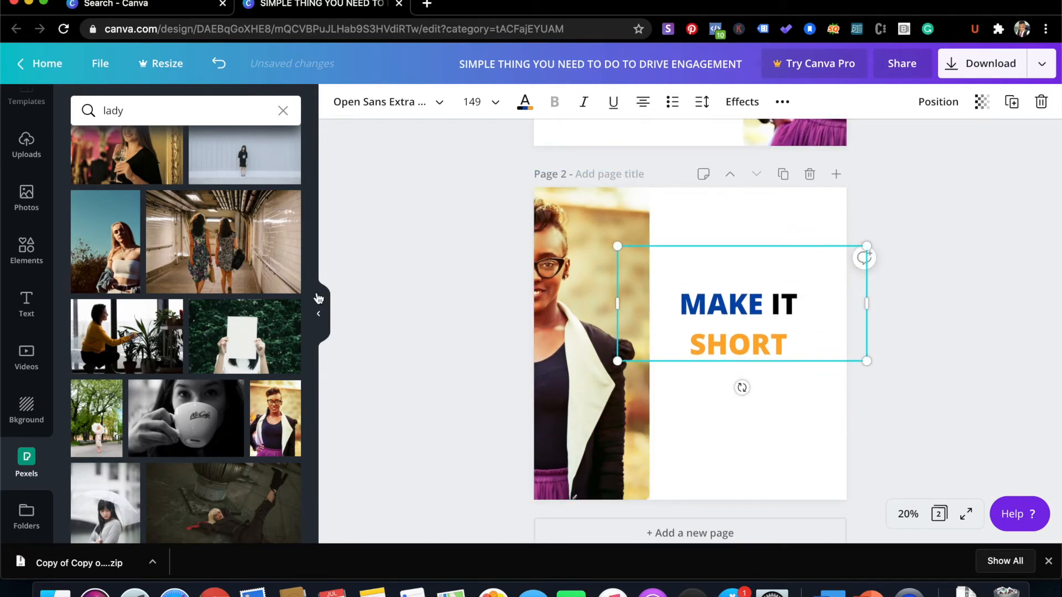
left_click(802, 443)
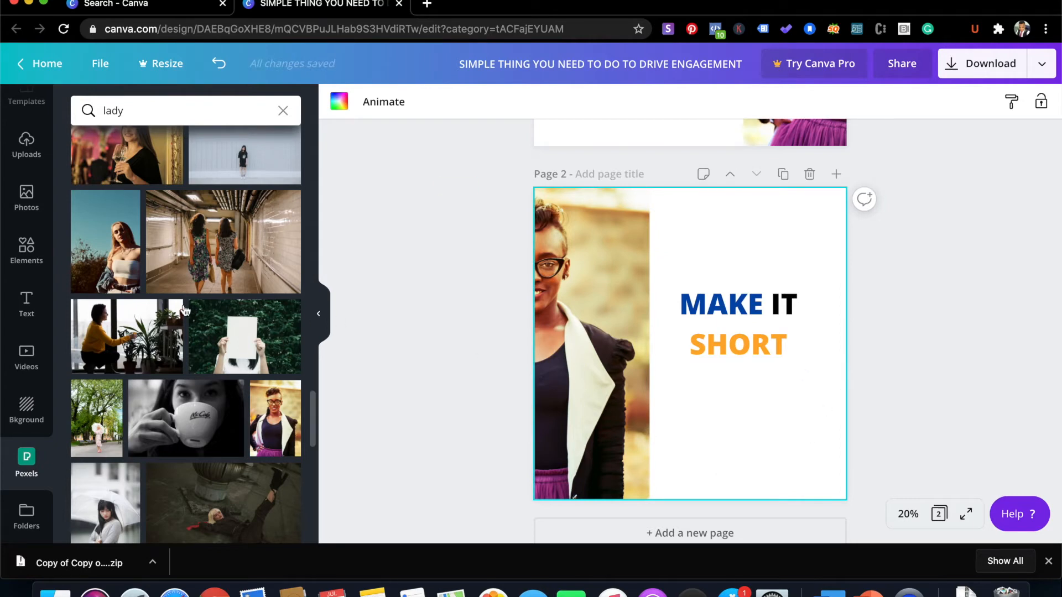
scroll(83, 245, "up", 5)
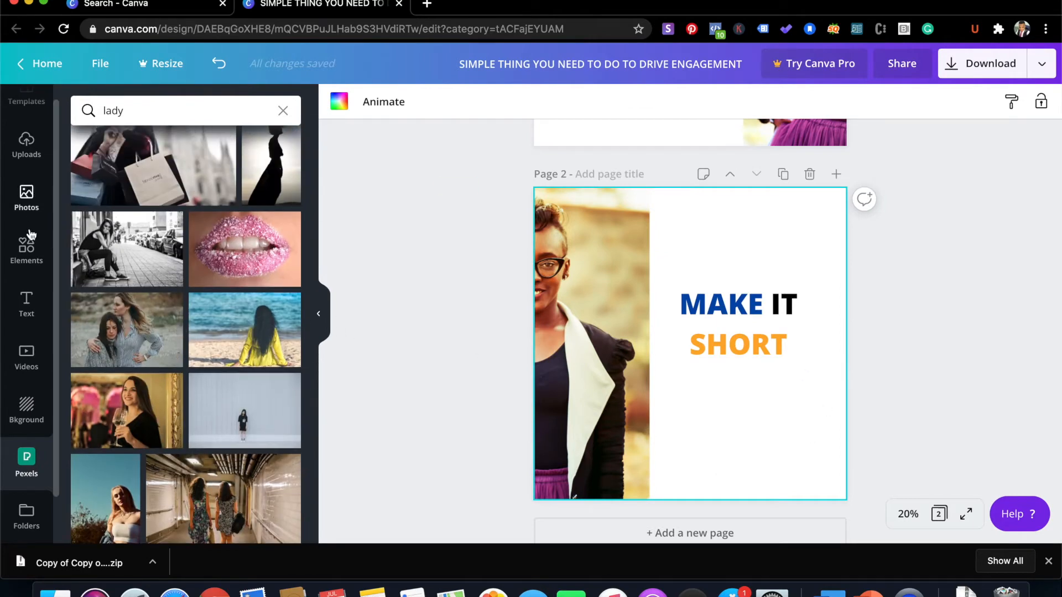
Add a straight line below the page 2 heading and stretch it from the photo's edge past the page's right edge, about 1,927 wide
left_click(27, 247)
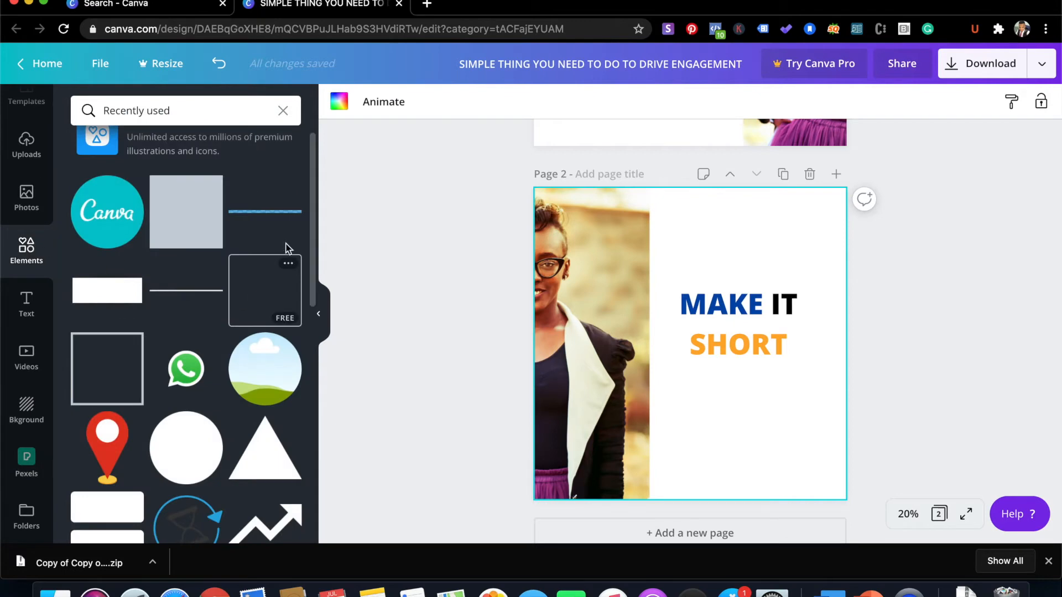
scroll(194, 290, "down", 1)
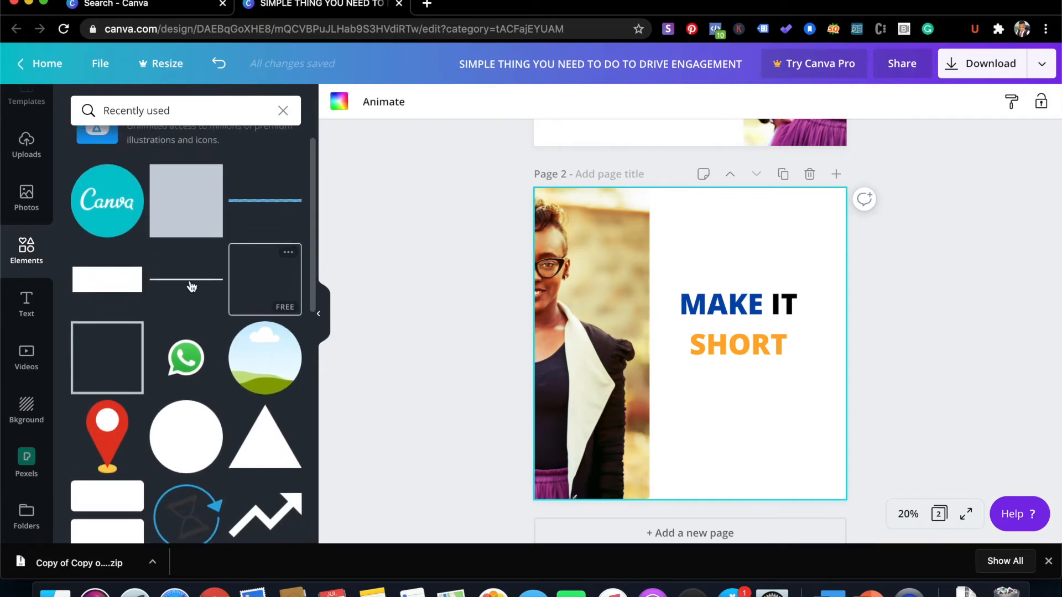
left_click(192, 284)
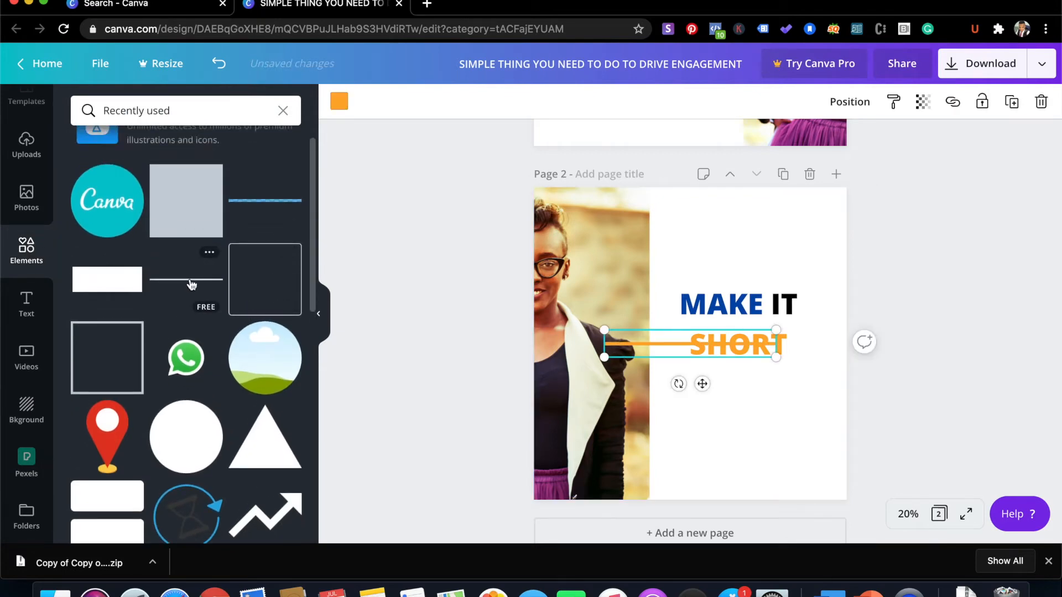
left_click_drag(702, 383, 747, 457)
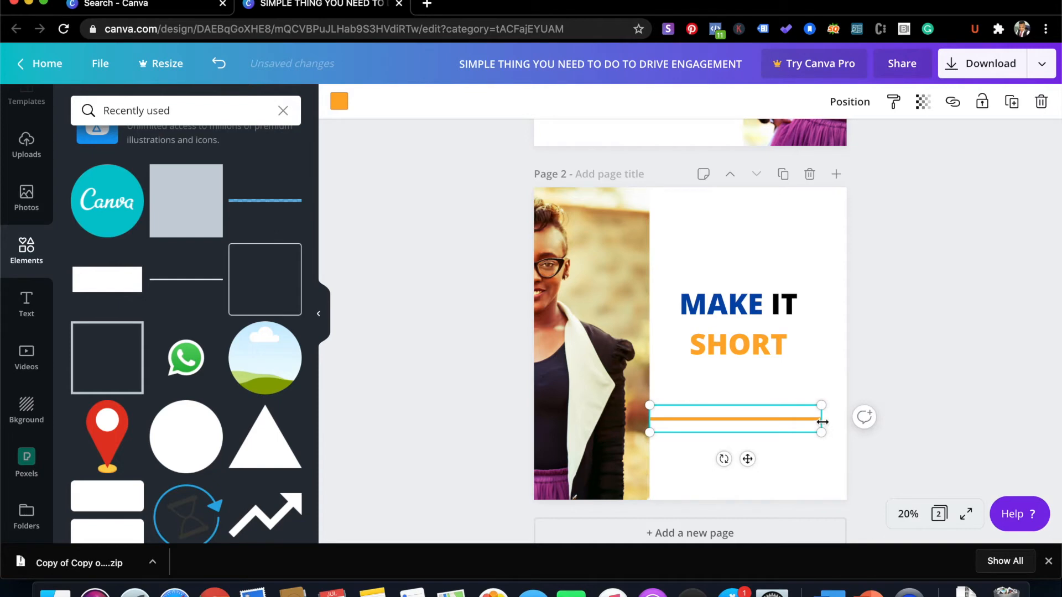
left_click_drag(895, 421, 929, 414)
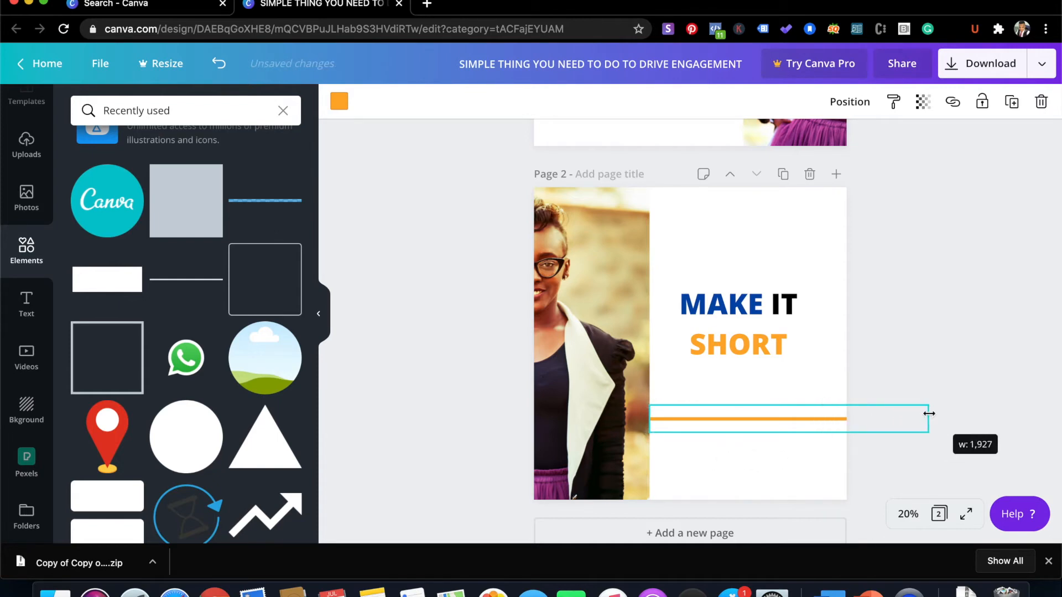
left_click_drag(791, 414, 790, 415)
left_click(734, 465)
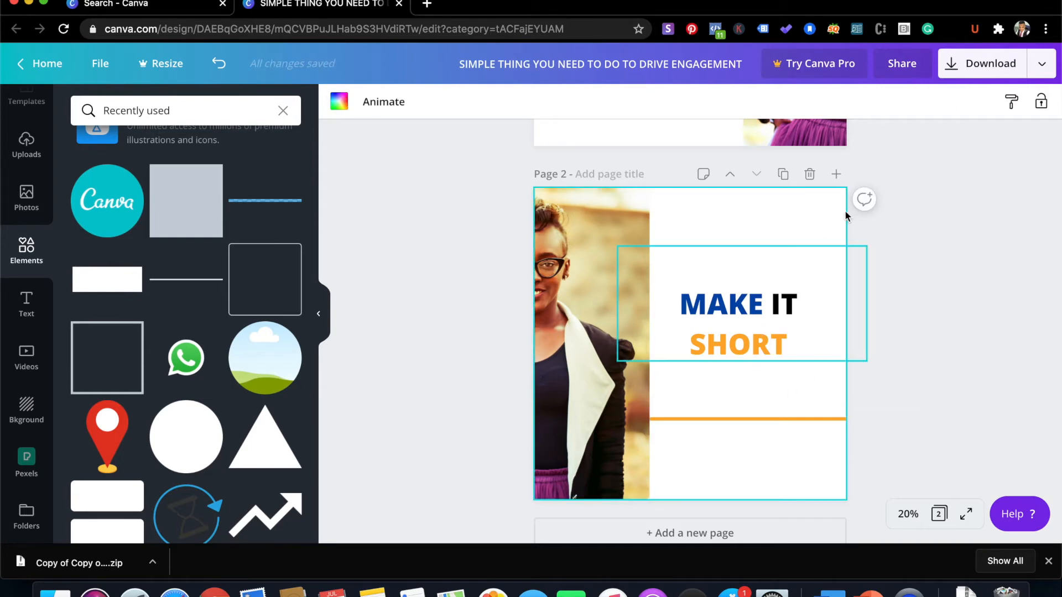
Duplicate page 2 and delete the woman's photo from the copy
left_click(784, 175)
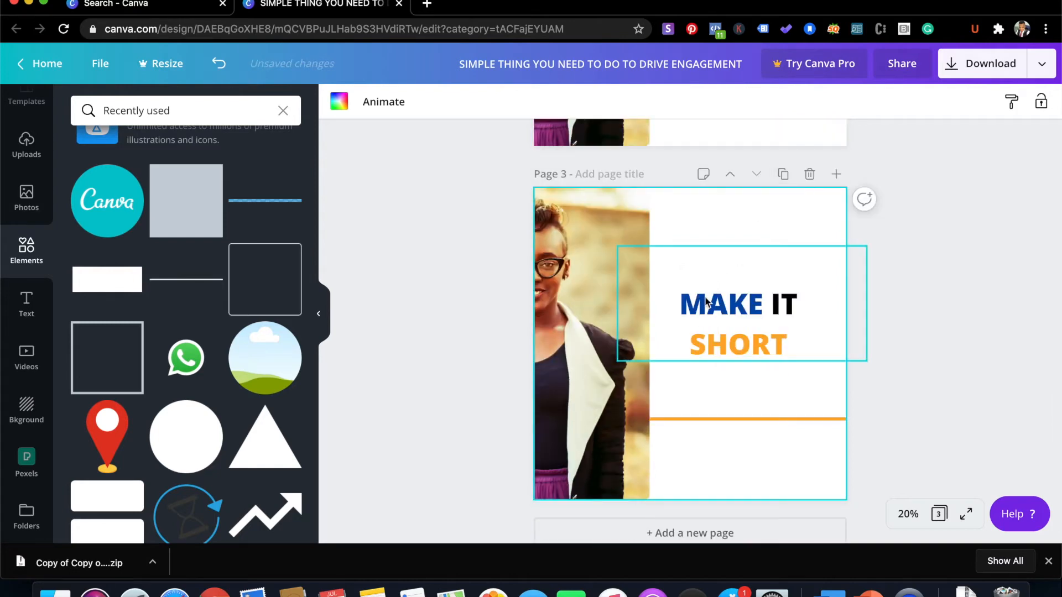
left_click(611, 324)
key("Delete")
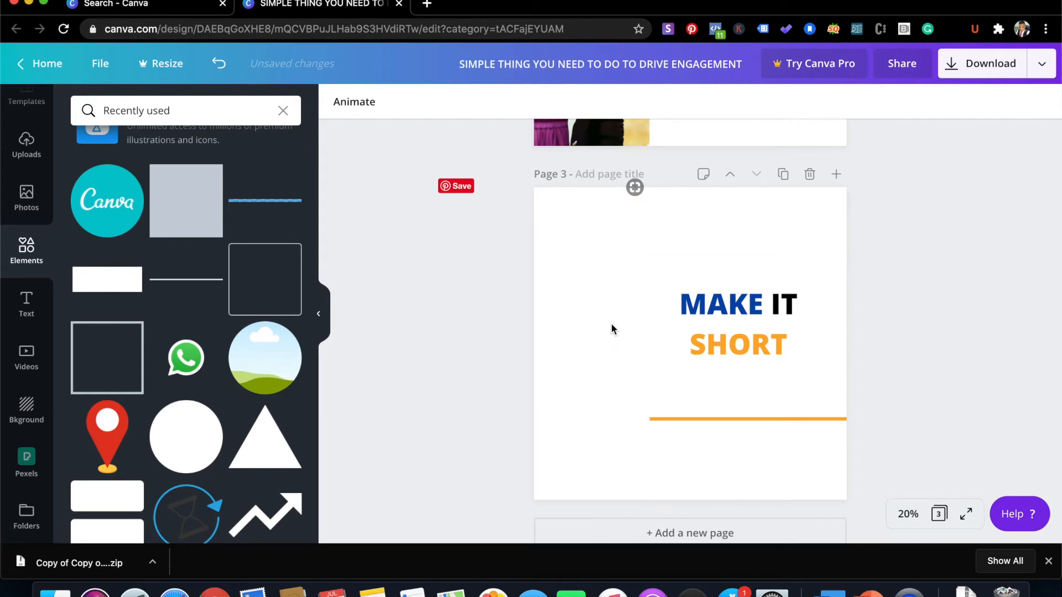
Shift the page 3 heading to the left half and resize the orange line to about 1,535 wide, starting beyond the page's left edge
left_click(637, 304)
left_click_drag(637, 303, 523, 287)
left_click(667, 416)
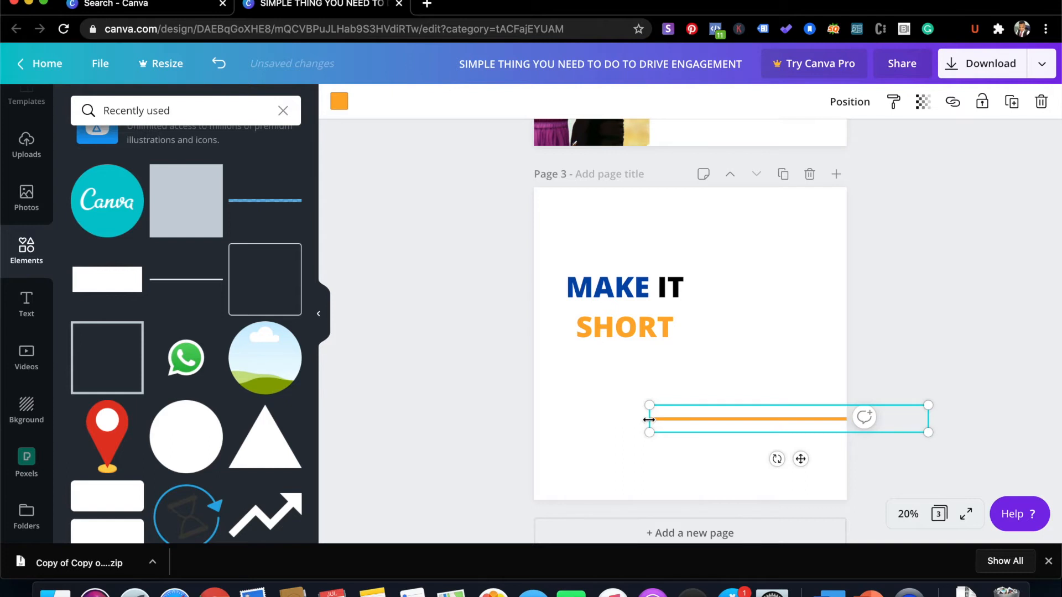
left_click_drag(650, 419, 491, 423)
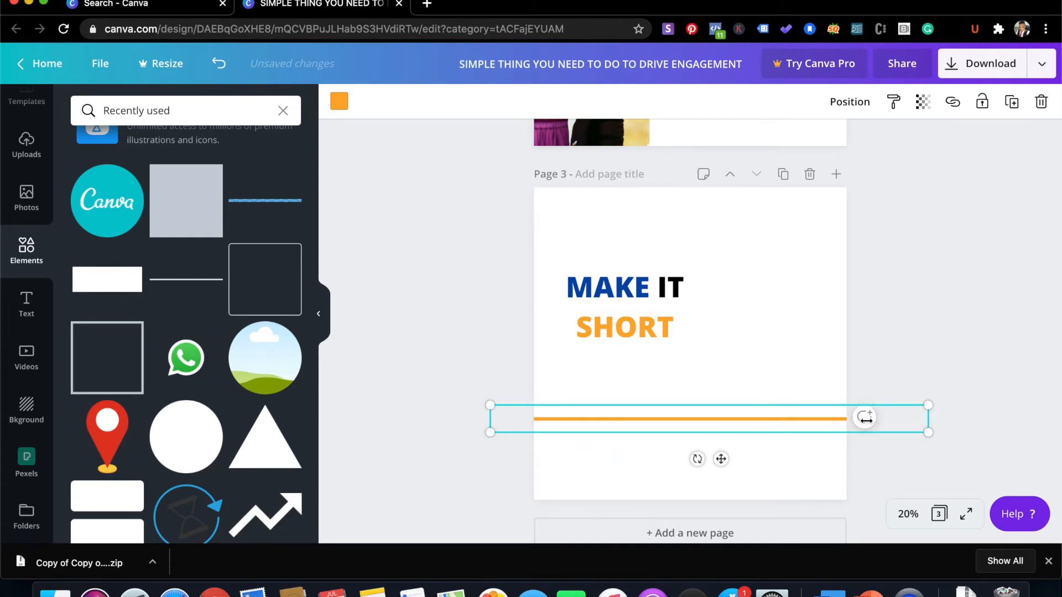
mouse_move(844, 423)
left_mouse_down()
mouse_move(813, 420)
mouse_move(847, 421)
left_mouse_up()
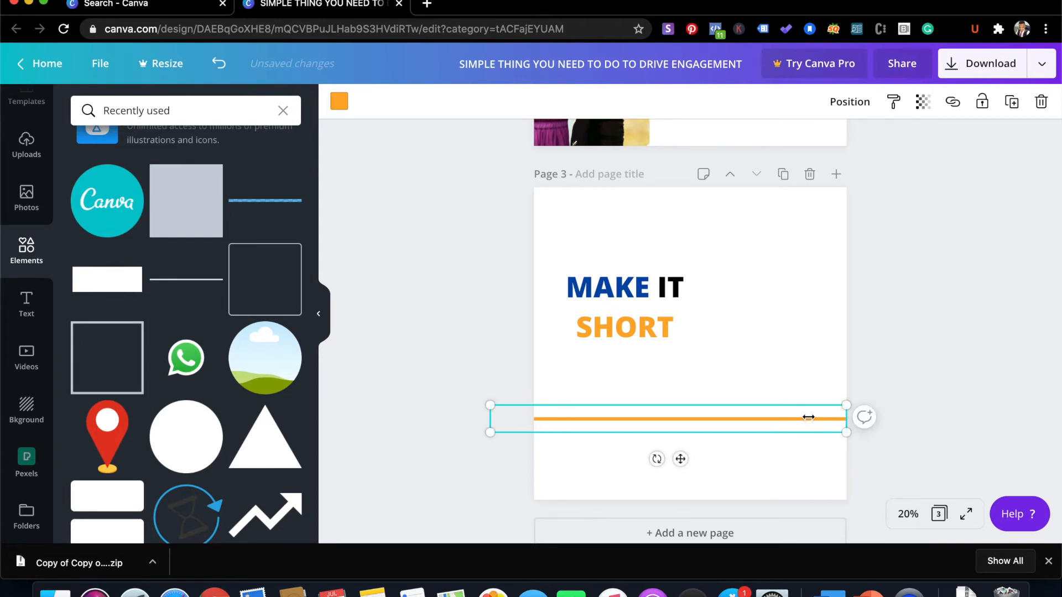
left_click_drag(726, 420, 713, 420)
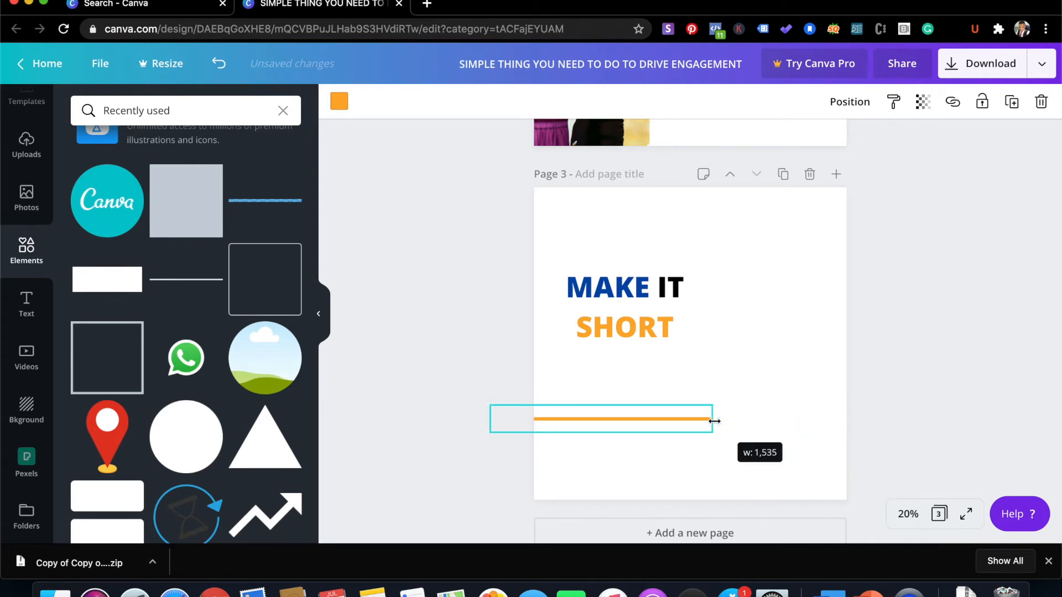
Move the page 3 heading towards the page's upper left and replace its text with "PEOPLE DON'T WANT TO READ A NOVEL" in capitals
left_click_drag(633, 311, 609, 284)
double_click(609, 285)
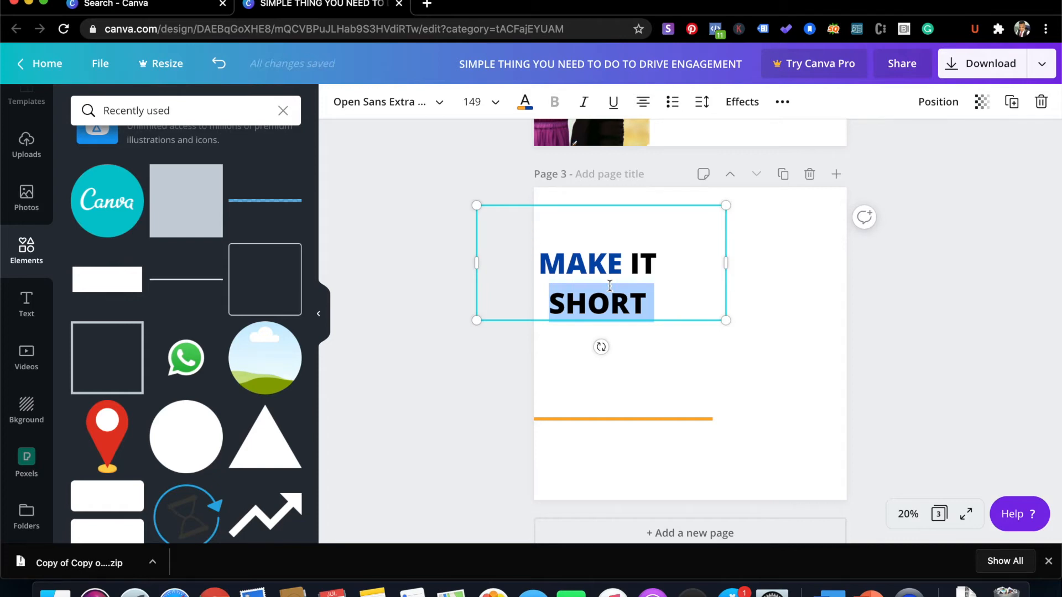
key("super+a")
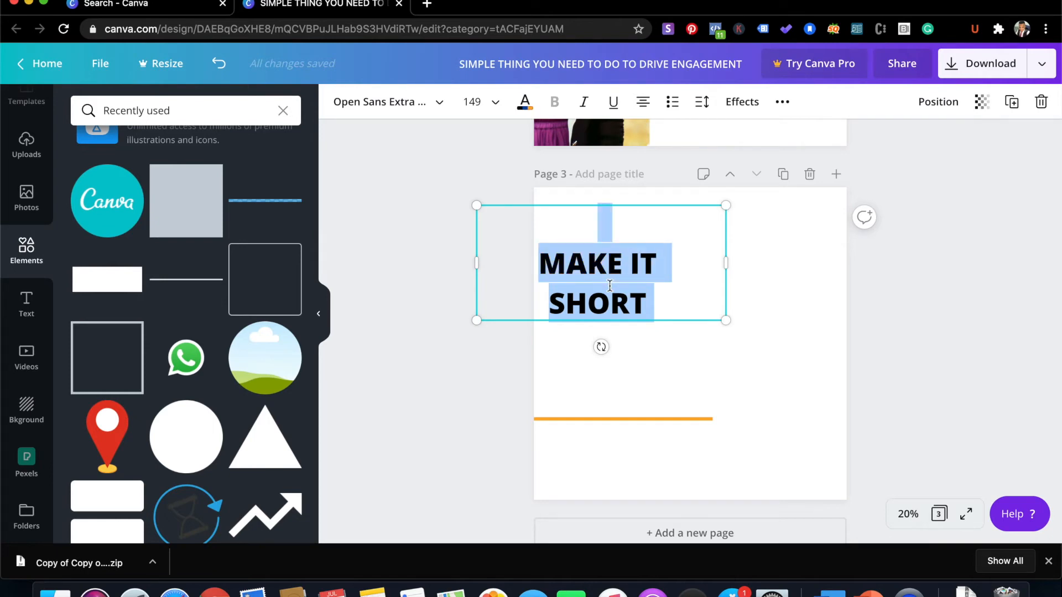
type("people")
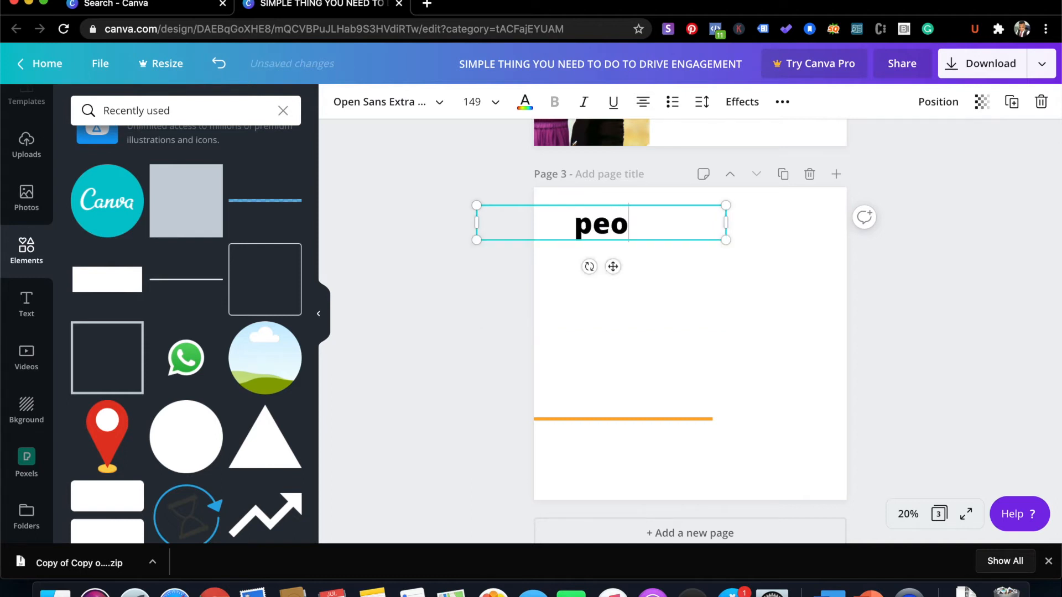
key("BackSpace")
key("BackSpace")
key("BackSpace")
key("BackSpace")
key("BackSpace")
key("BackSpace")
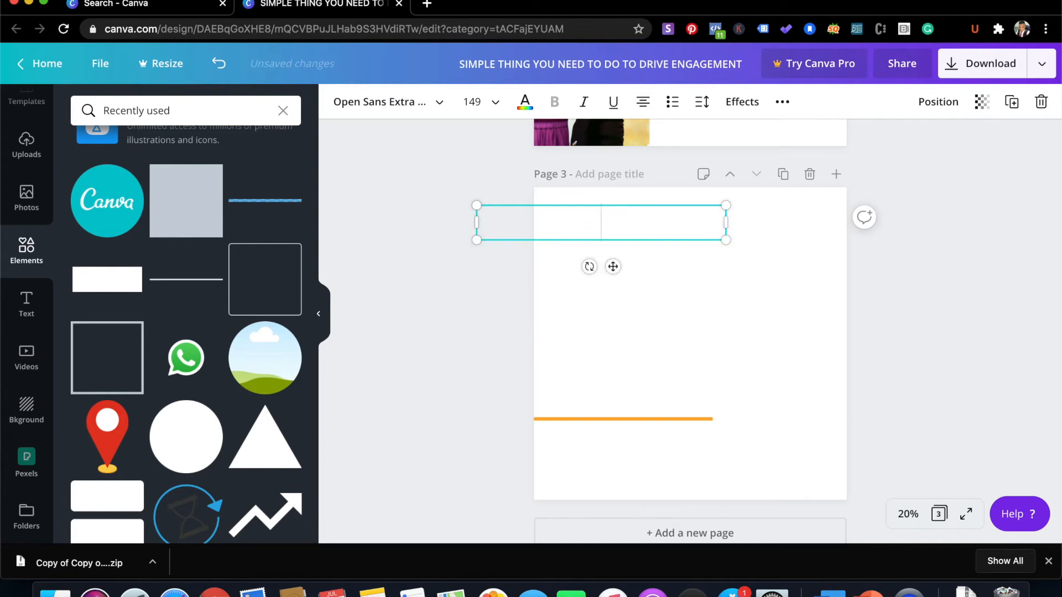
type("PEOPLE D")
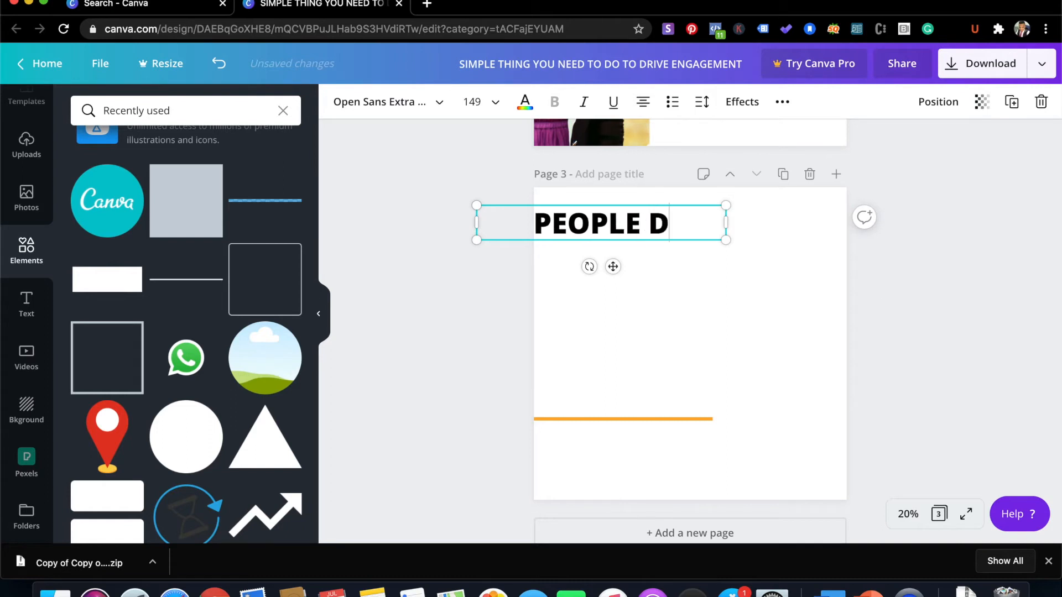
type("ON'T W")
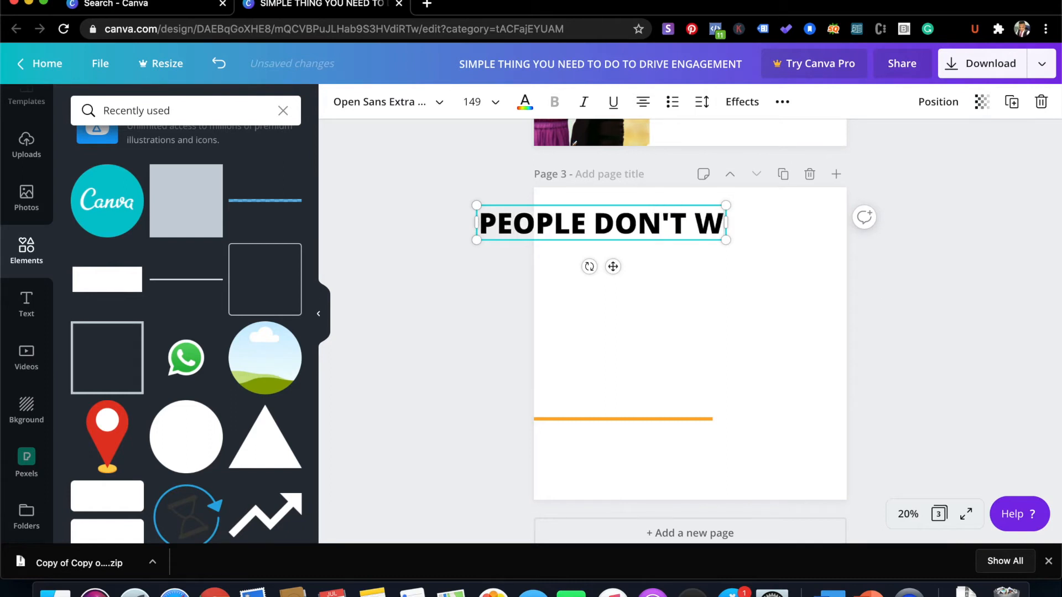
type("ANT TO READ")
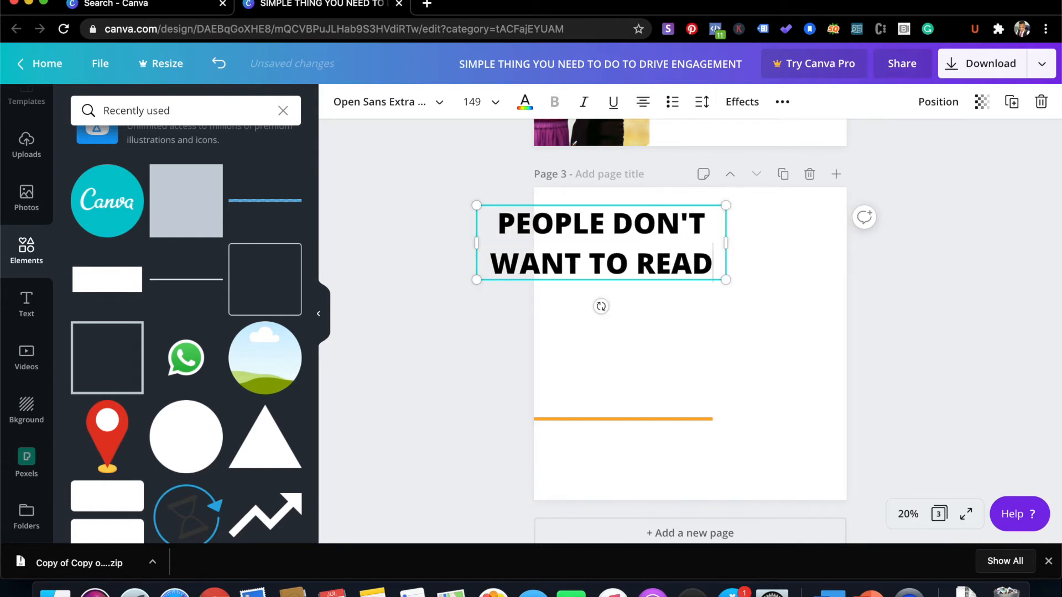
type(" A ")
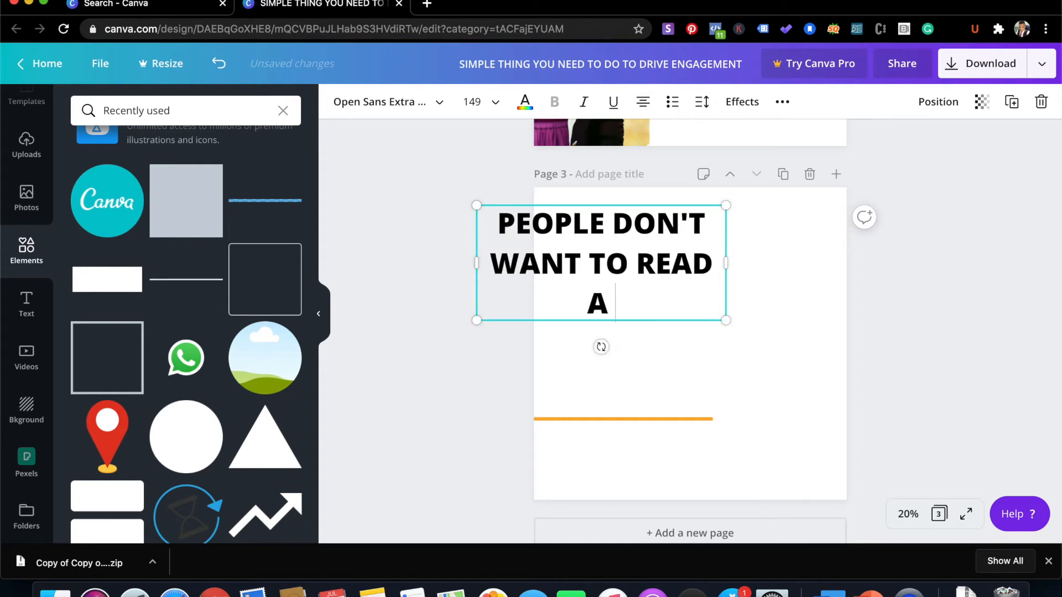
type("NOVEL")
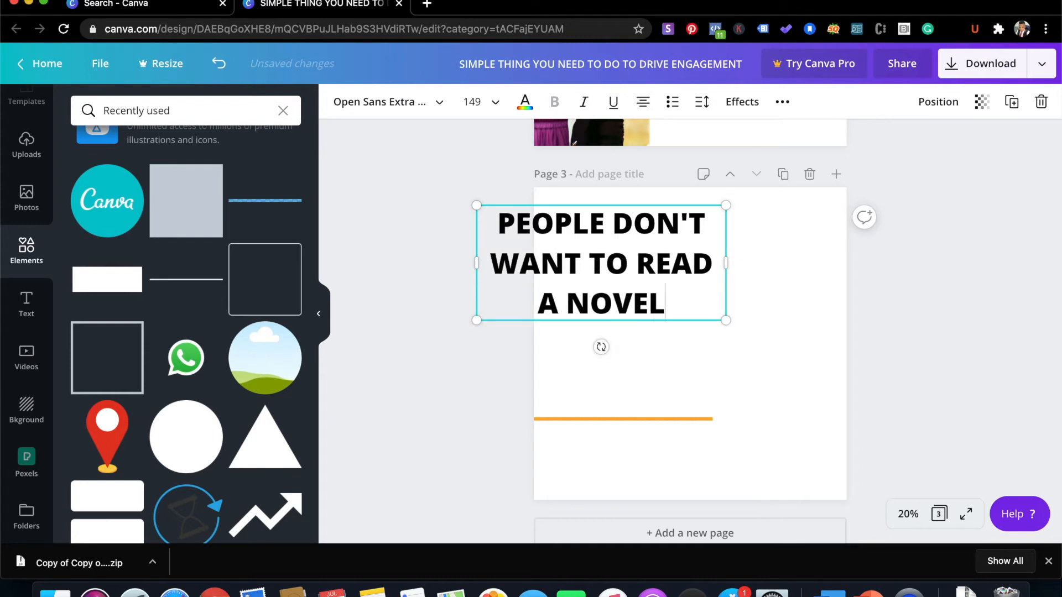
Narrow the page 3 heading box so the text wraps onto four lines, and place it at the page's left edge above the orange line
left_click_drag(682, 320, 719, 367)
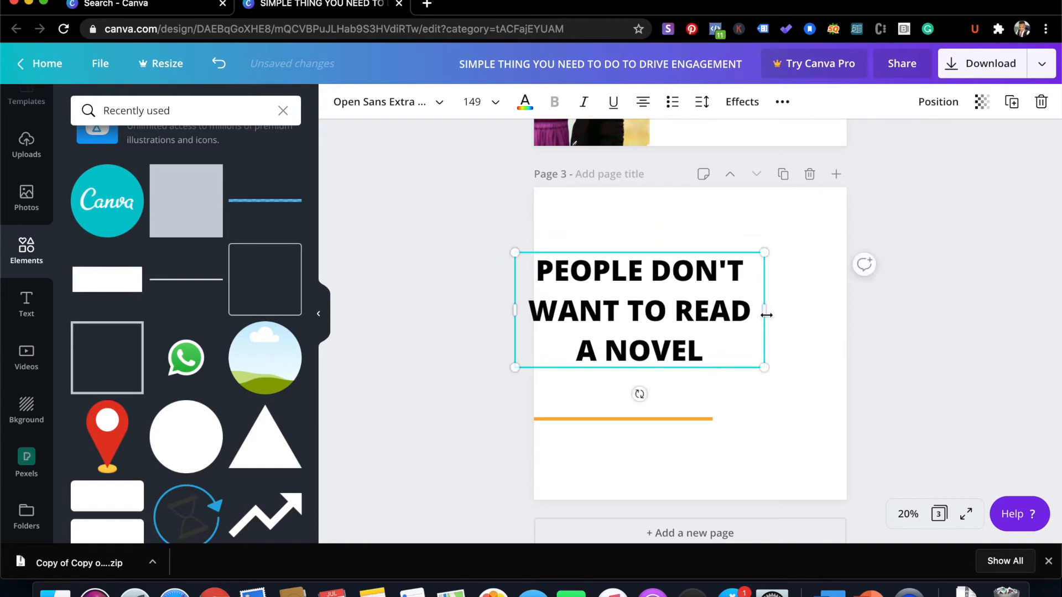
left_click_drag(725, 317, 714, 337)
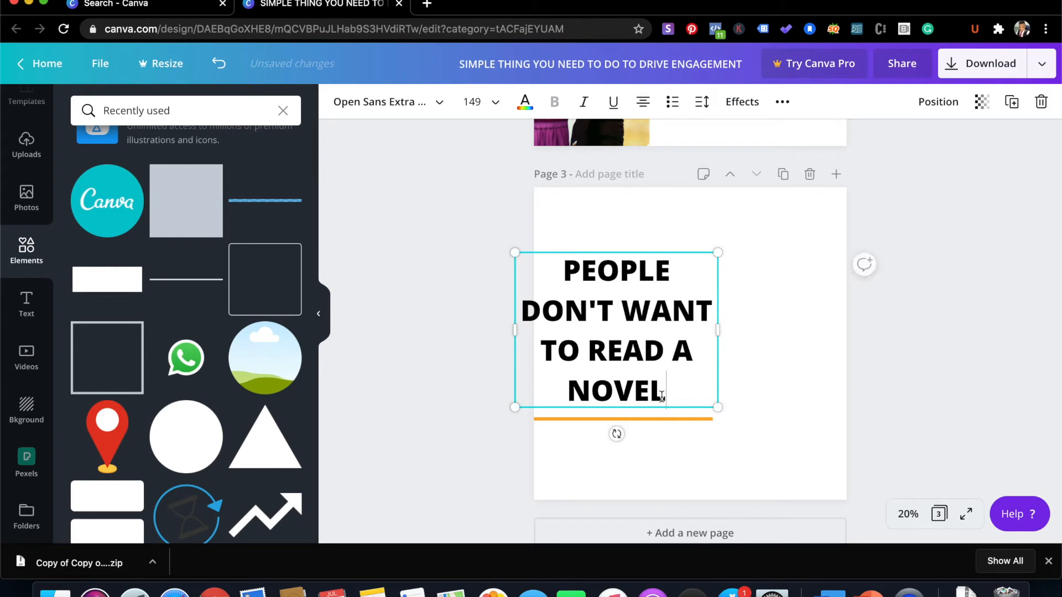
mouse_move(675, 379)
left_mouse_down()
mouse_move(683, 372)
mouse_move(675, 384)
left_mouse_up()
Colour the word "PEOPLE" in the document's blue and the word "NOVEL" in the orange brand colour
double_click(615, 244)
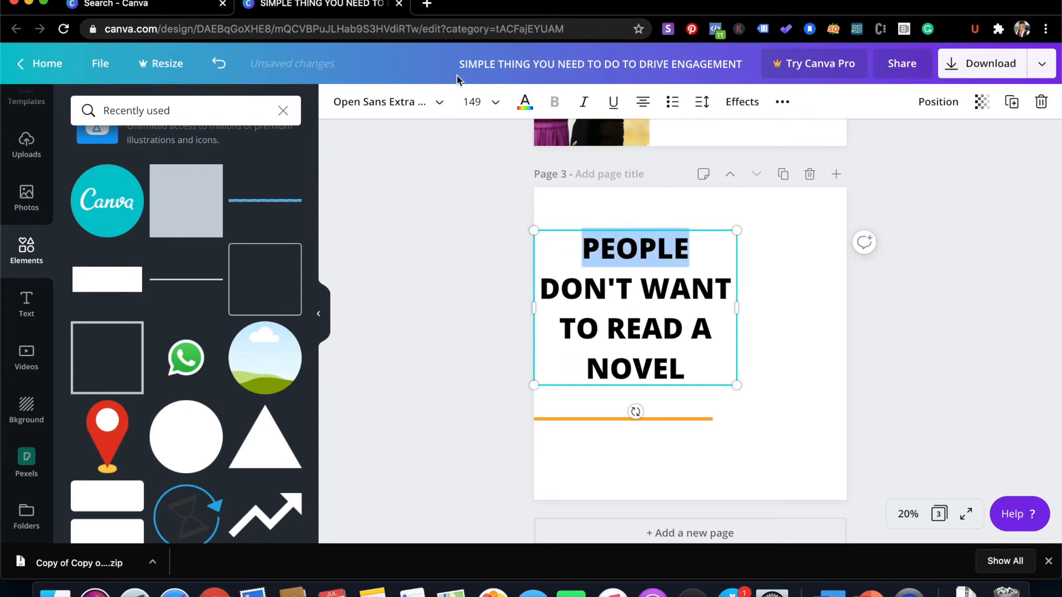
left_click(525, 102)
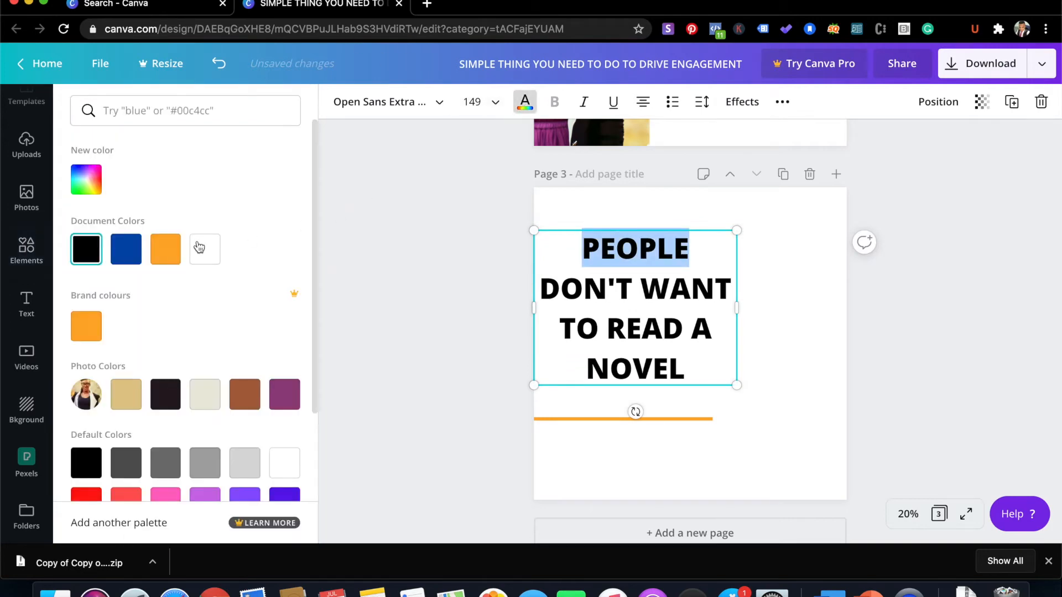
left_click(127, 249)
left_click(611, 366)
triple_click(615, 365)
left_click(615, 365)
double_click(615, 365)
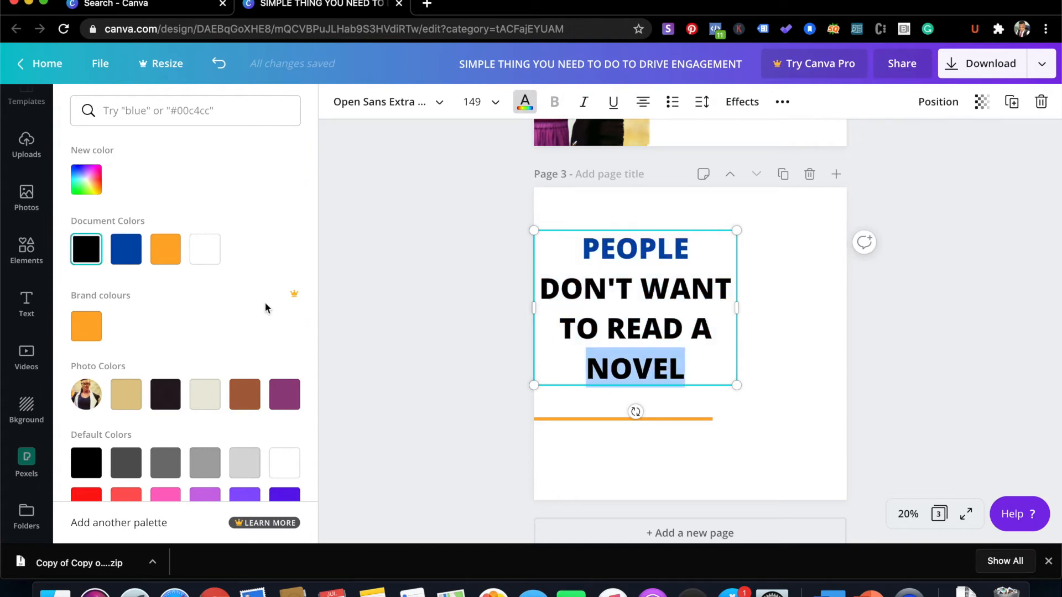
left_click(86, 326)
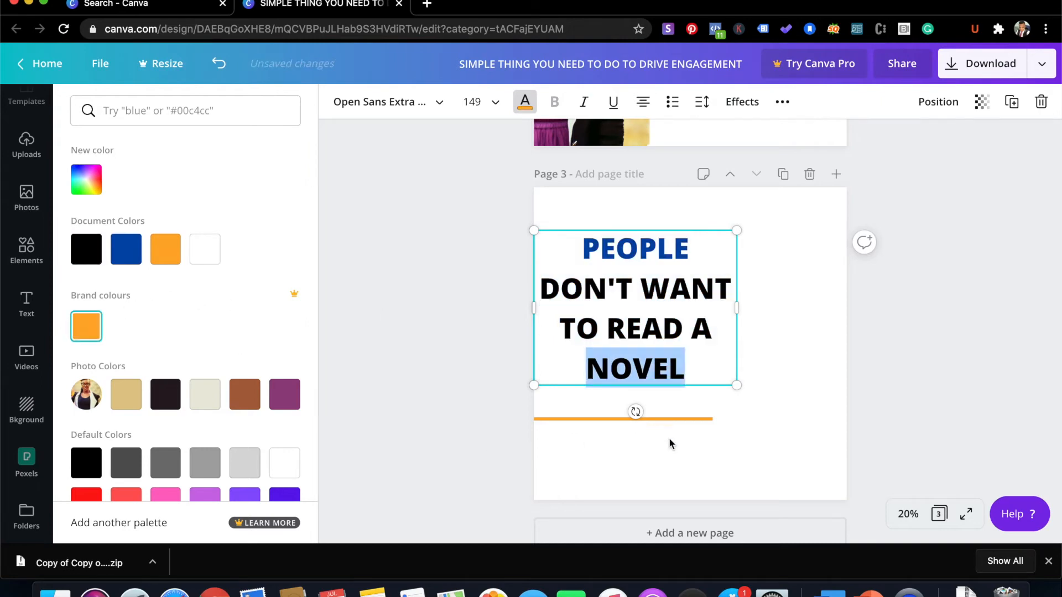
left_click(733, 449)
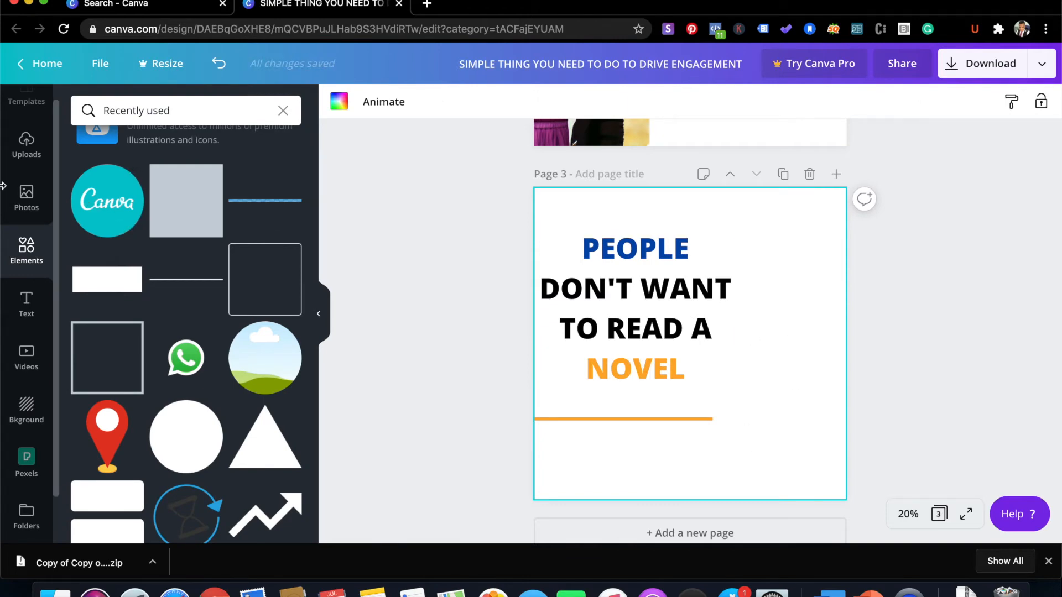
Find the uploaded photo of the bald man in a green sweater with arms crossed and add it to page 3
left_click(33, 209)
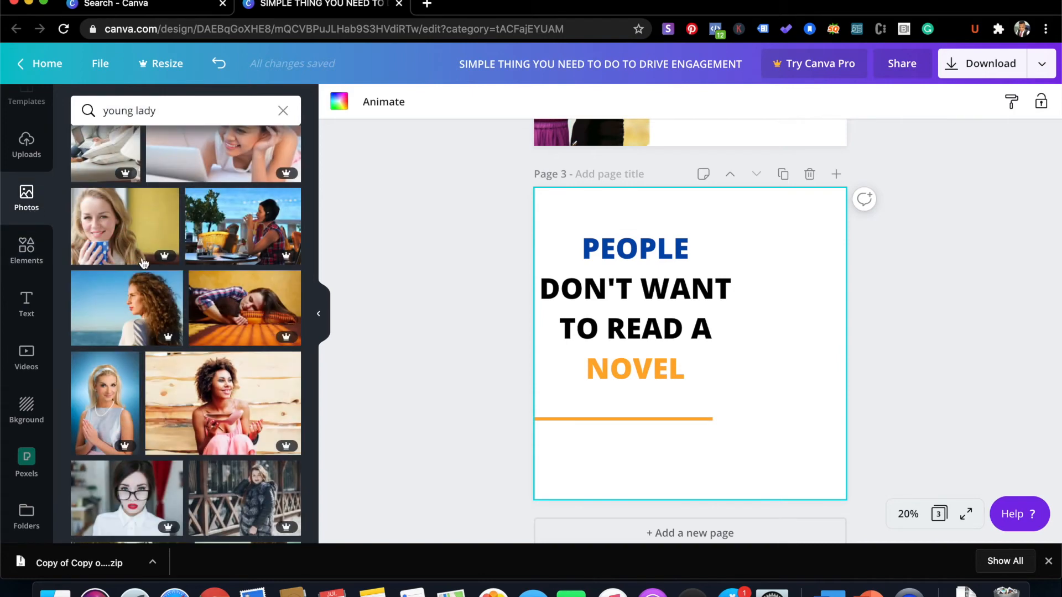
scroll(163, 356, "down", 5)
scroll(166, 360, "down", 4)
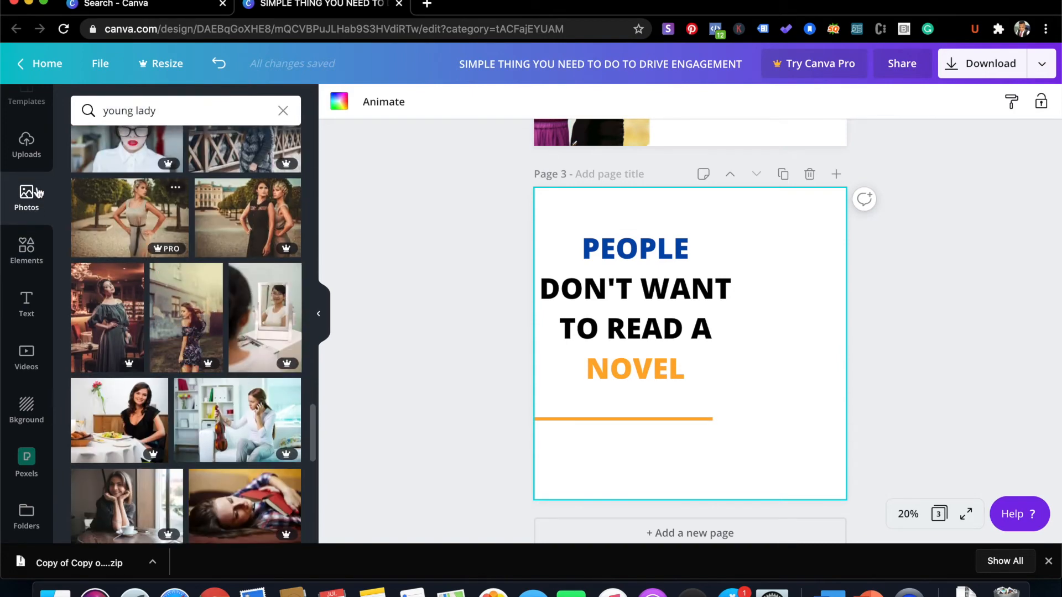
left_click(28, 150)
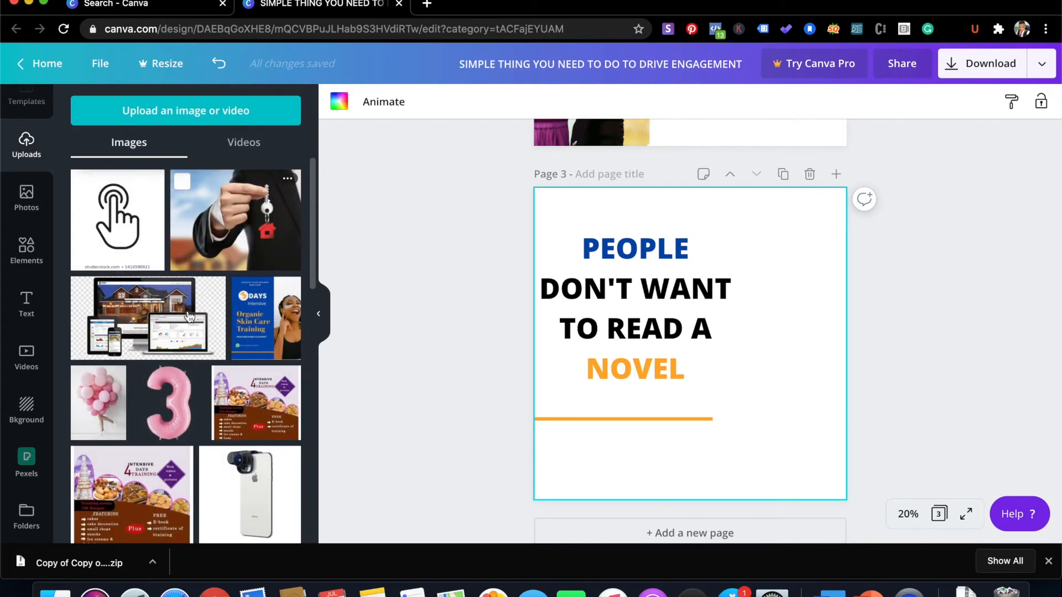
scroll(113, 191, "down", 7)
scroll(189, 320, "down", 6)
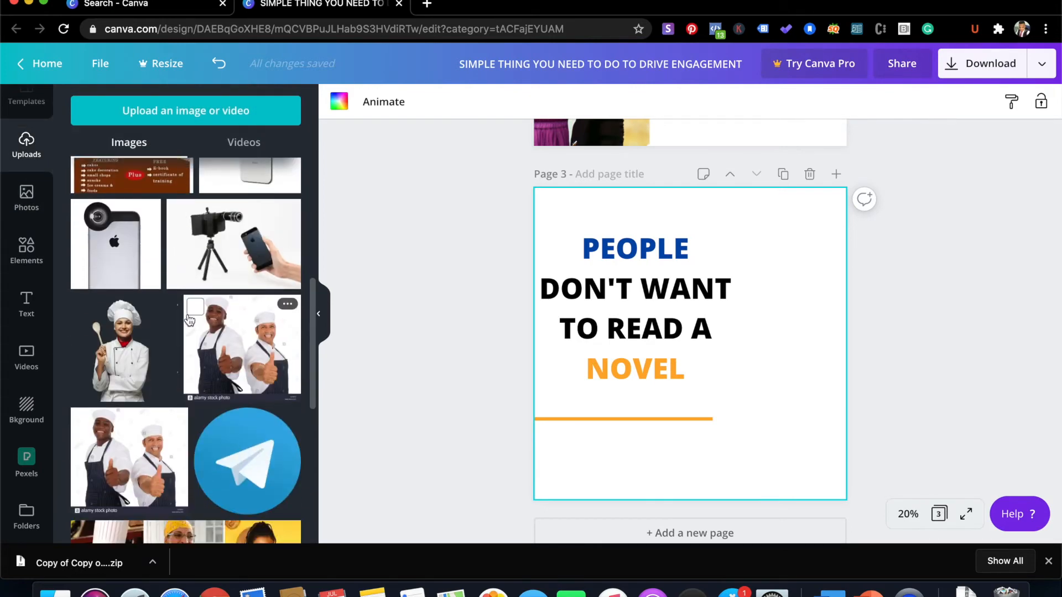
scroll(189, 319, "down", 8)
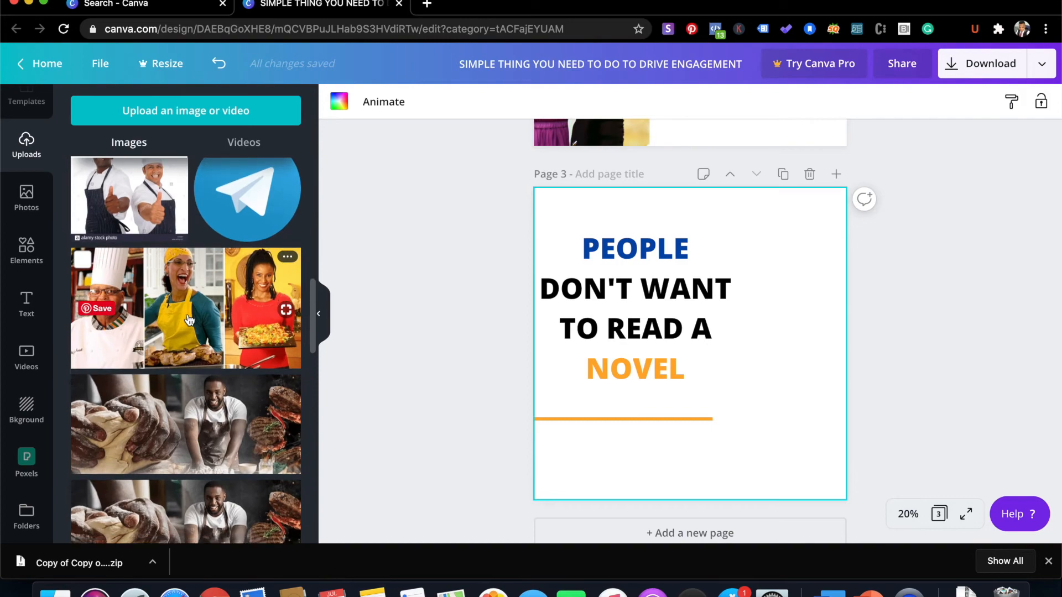
scroll(189, 320, "down", 8)
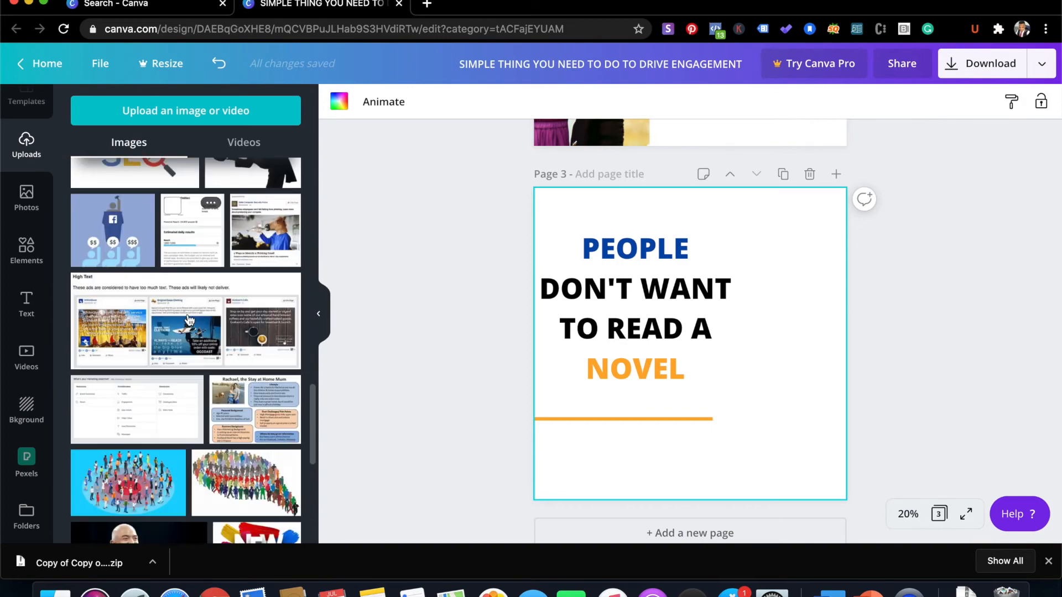
scroll(189, 320, "down", 7)
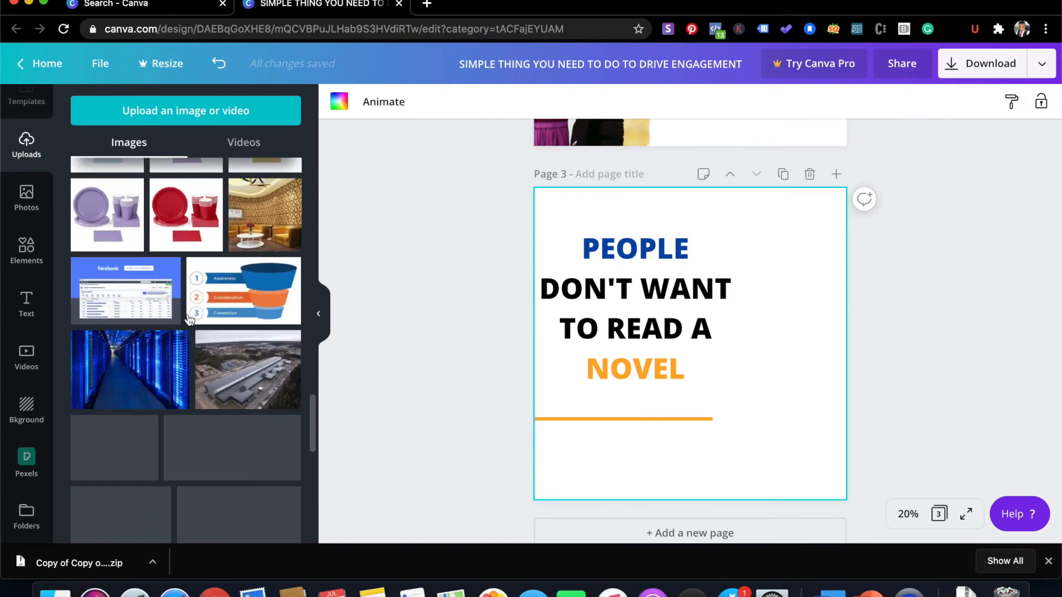
scroll(188, 319, "down", 3)
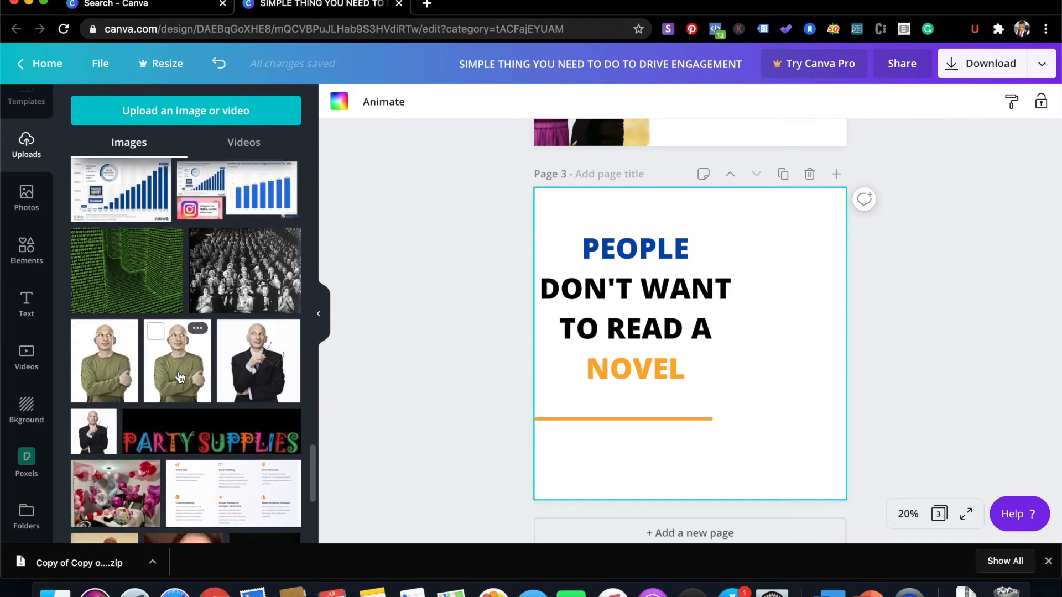
left_click(116, 377)
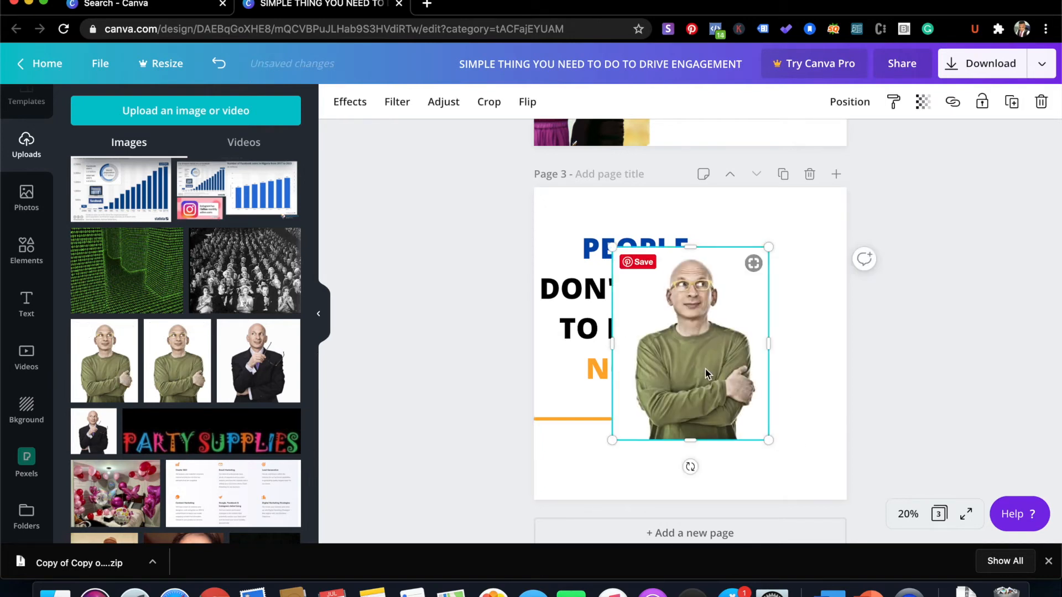
Enlarge the man's photo to about the page's full height, cropping its left margin and placing it at the bottom, running past the right edge
left_click_drag(698, 374, 809, 374)
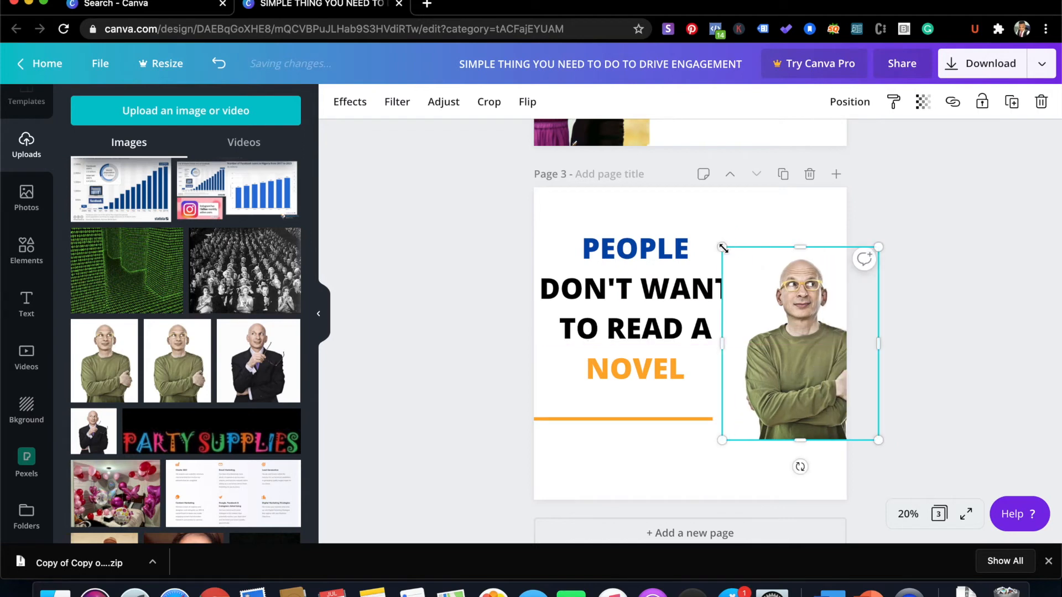
left_click_drag(668, 170, 660, 170)
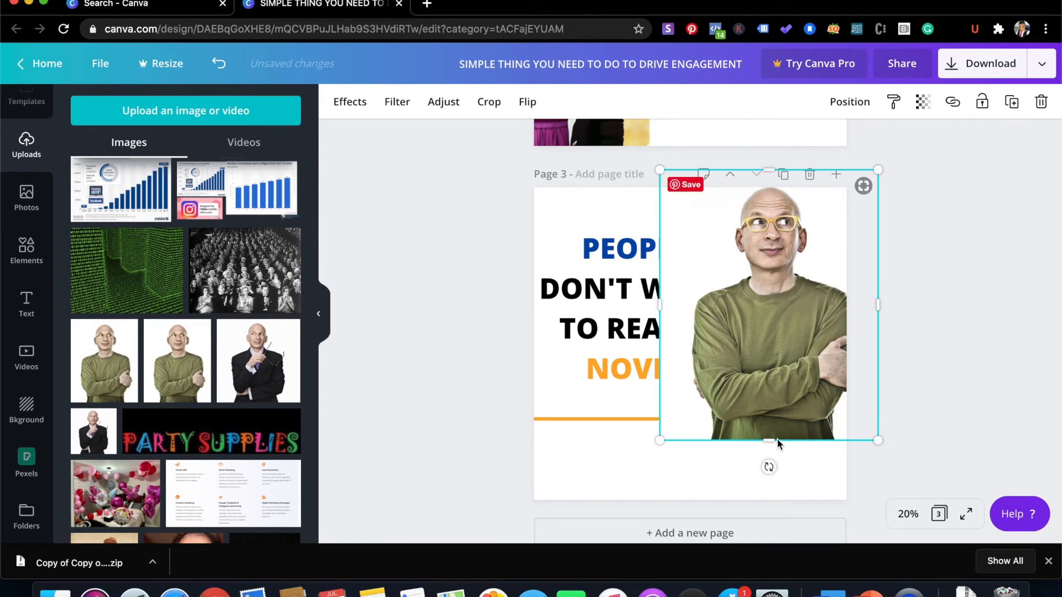
left_click_drag(817, 402, 826, 458)
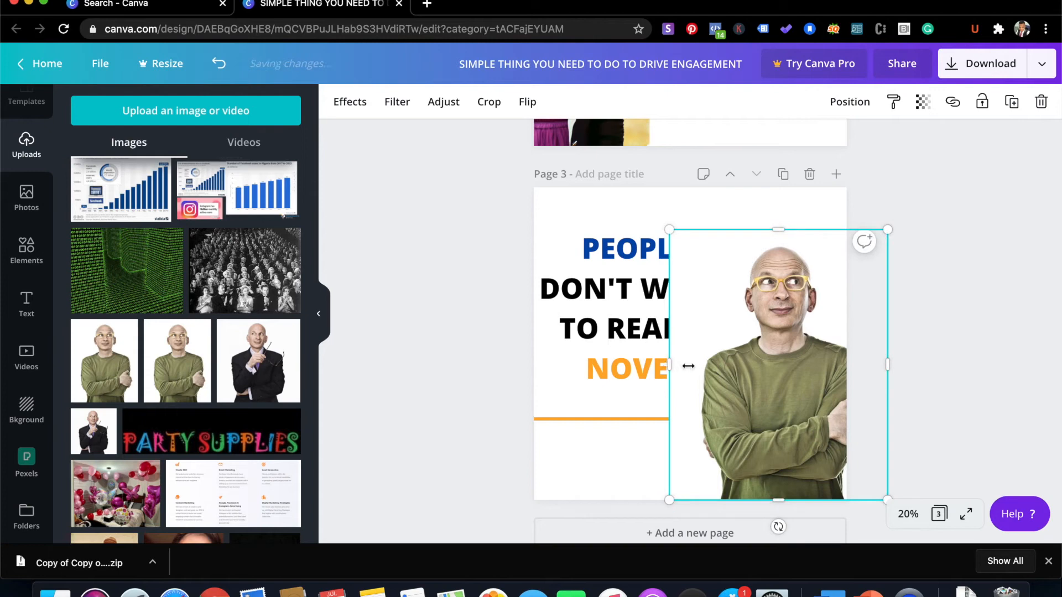
left_click_drag(700, 367, 701, 367)
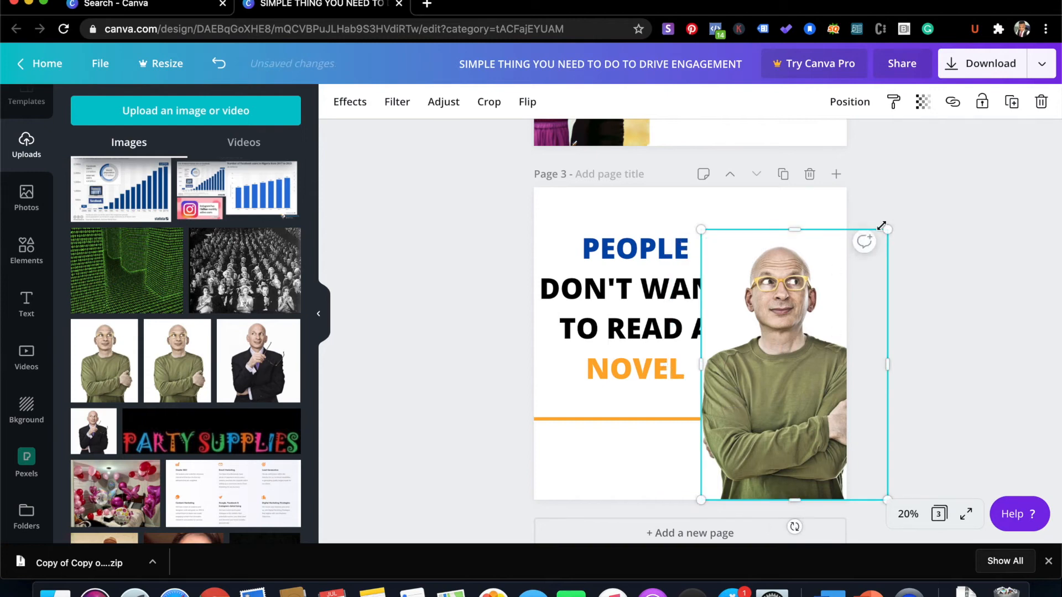
left_click_drag(921, 188, 922, 182)
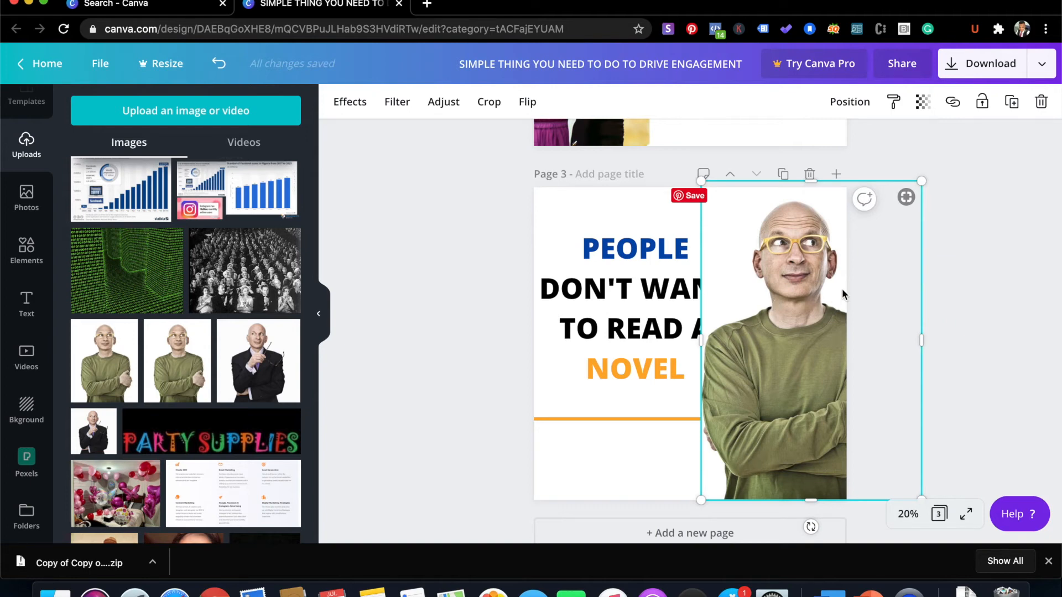
left_click(527, 104)
left_click(559, 142)
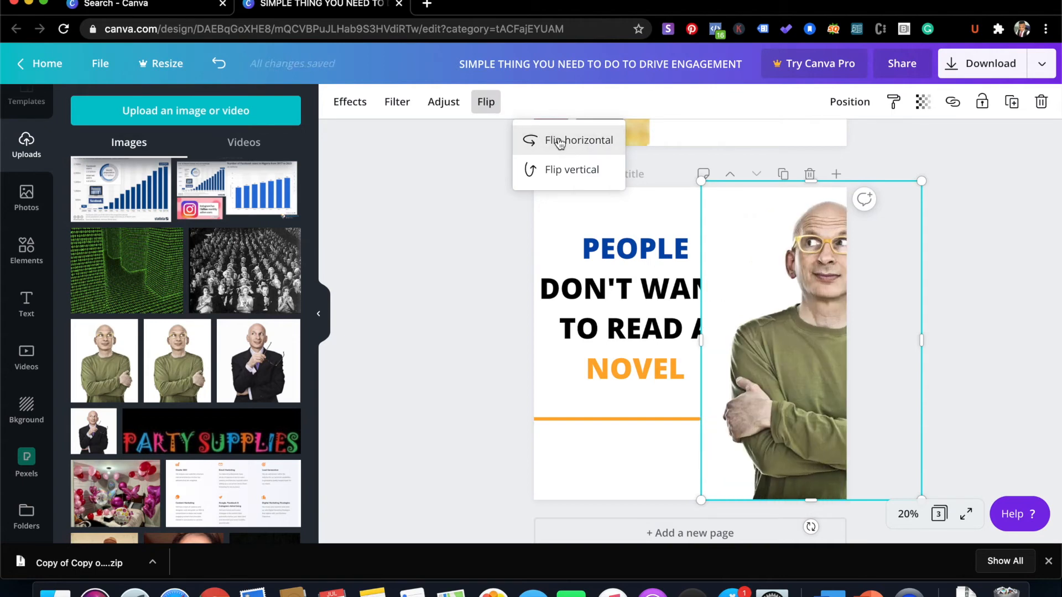
left_click(559, 142)
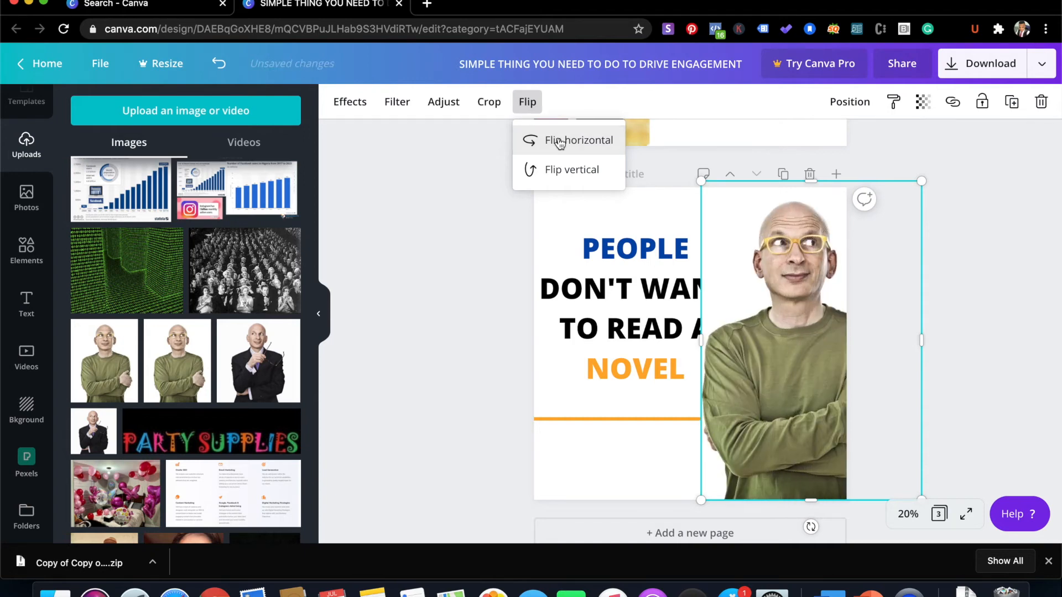
Mirror the man's photo horizontally and trim and shift it so it sits beside the heading, half beyond the page's right edge
left_click(830, 360)
left_click_drag(834, 363, 853, 361)
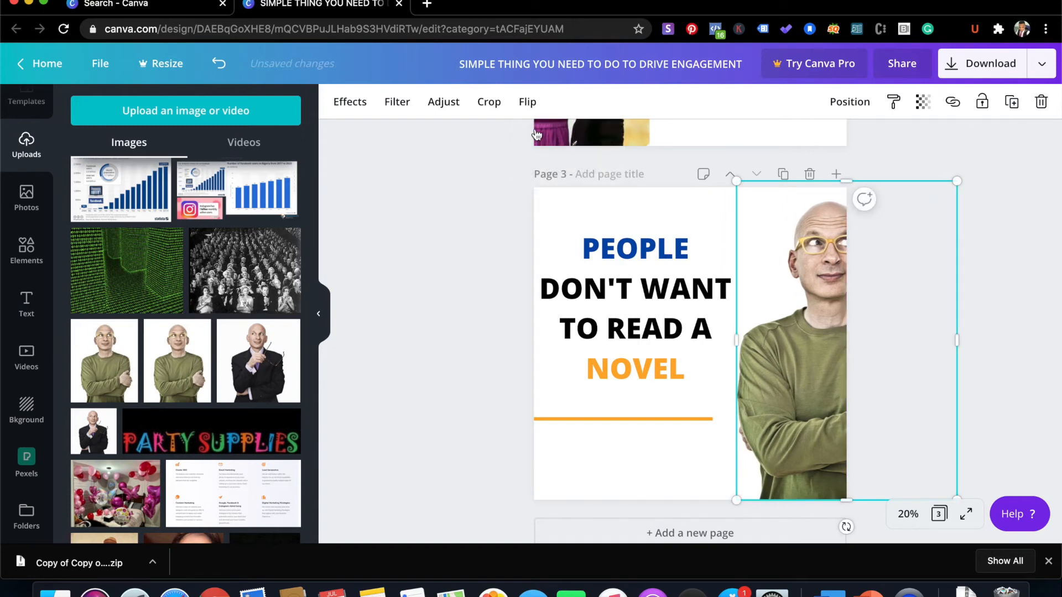
left_click(528, 103)
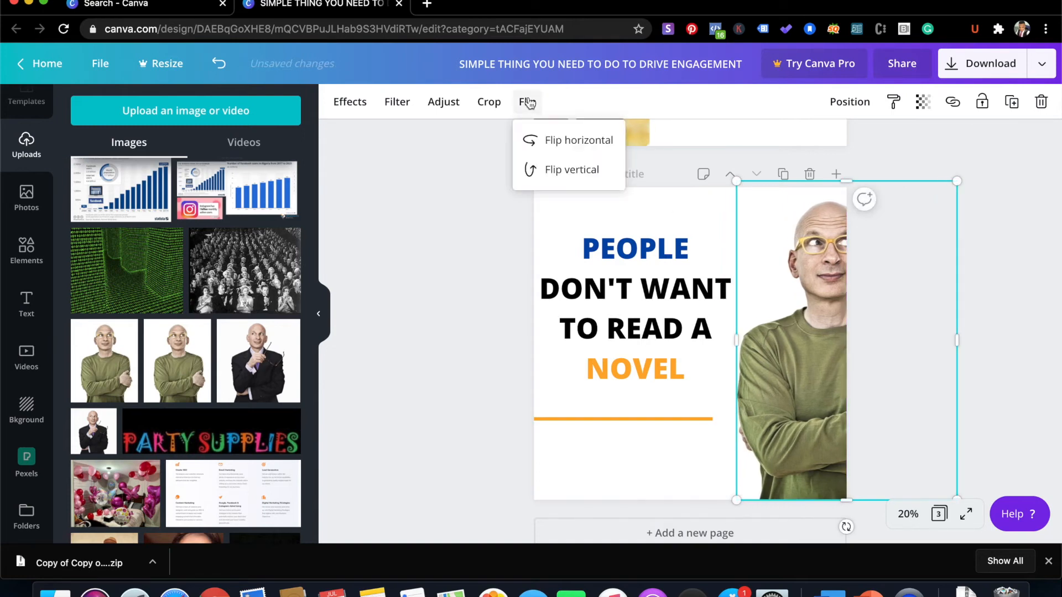
left_click(576, 145)
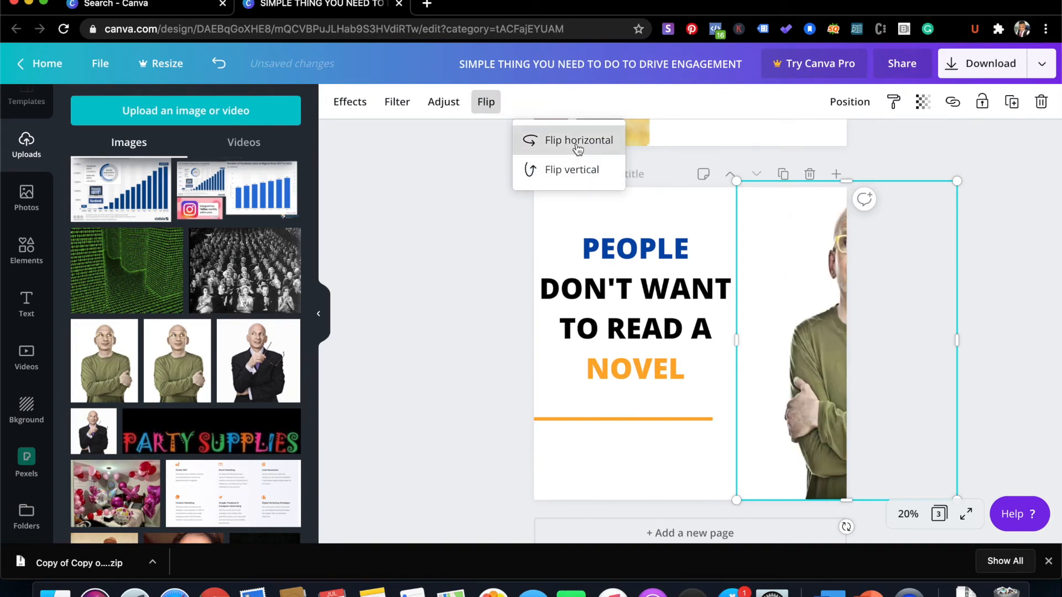
left_click(764, 307)
left_click_drag(761, 308, 789, 357)
left_click(510, 364)
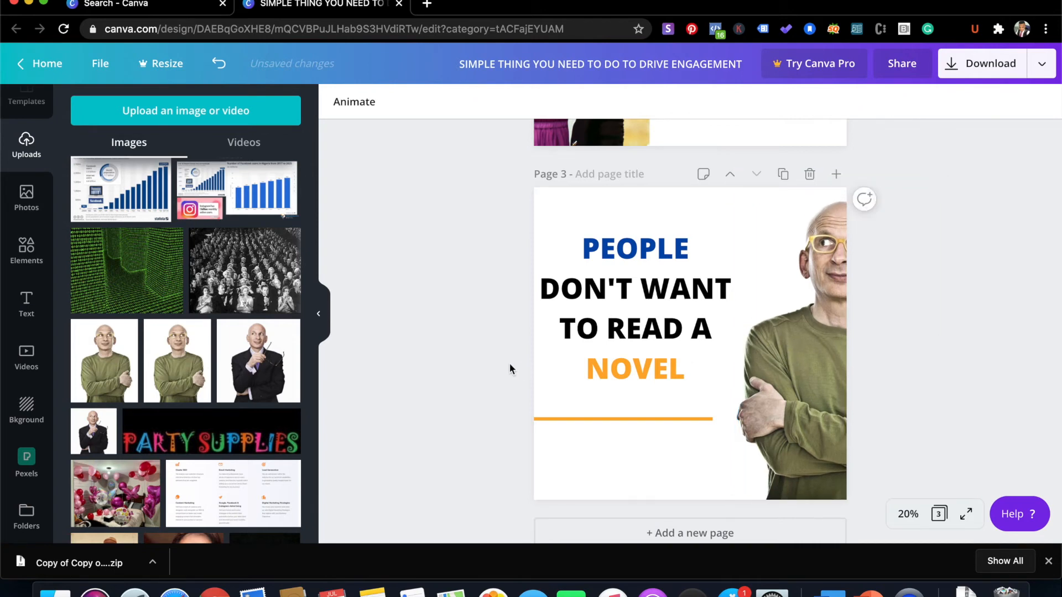
Extend the orange line on page 3 to the right until it meets the man's photo
left_click(759, 403)
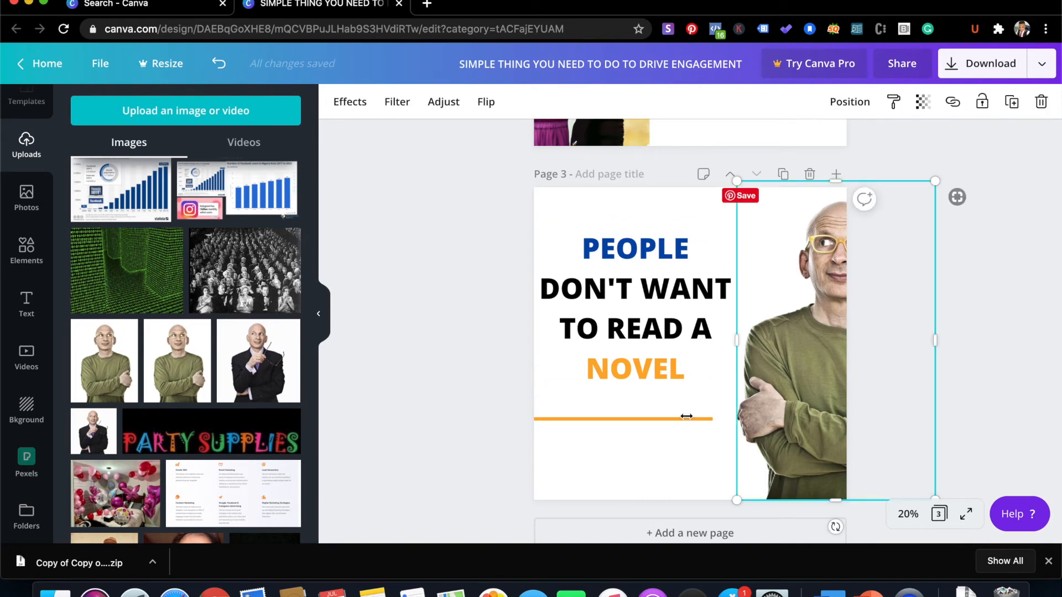
left_click(686, 419)
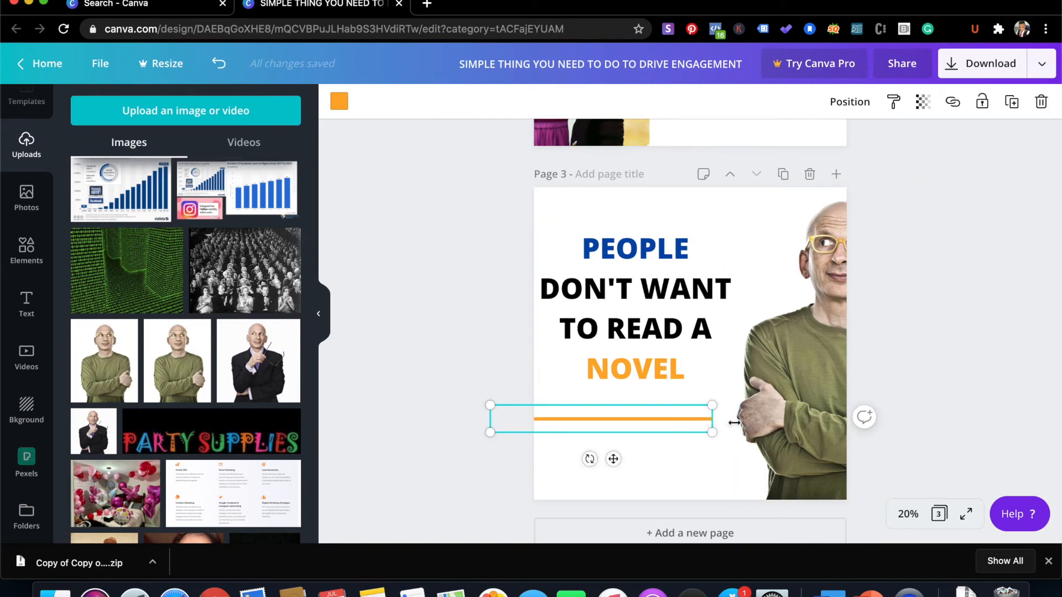
left_click_drag(740, 422, 737, 423)
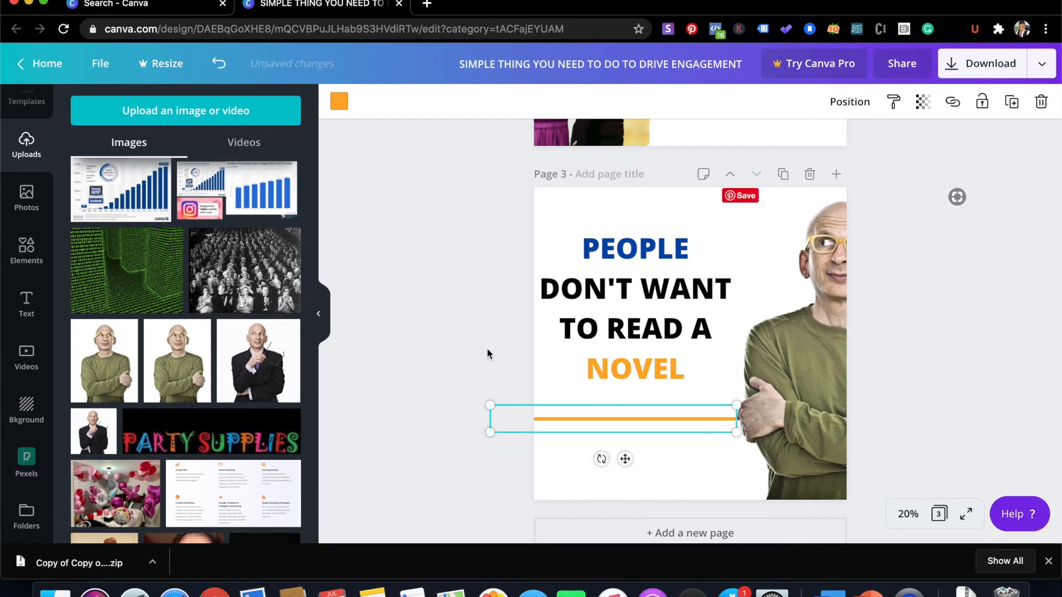
left_click(488, 354)
left_click(770, 377)
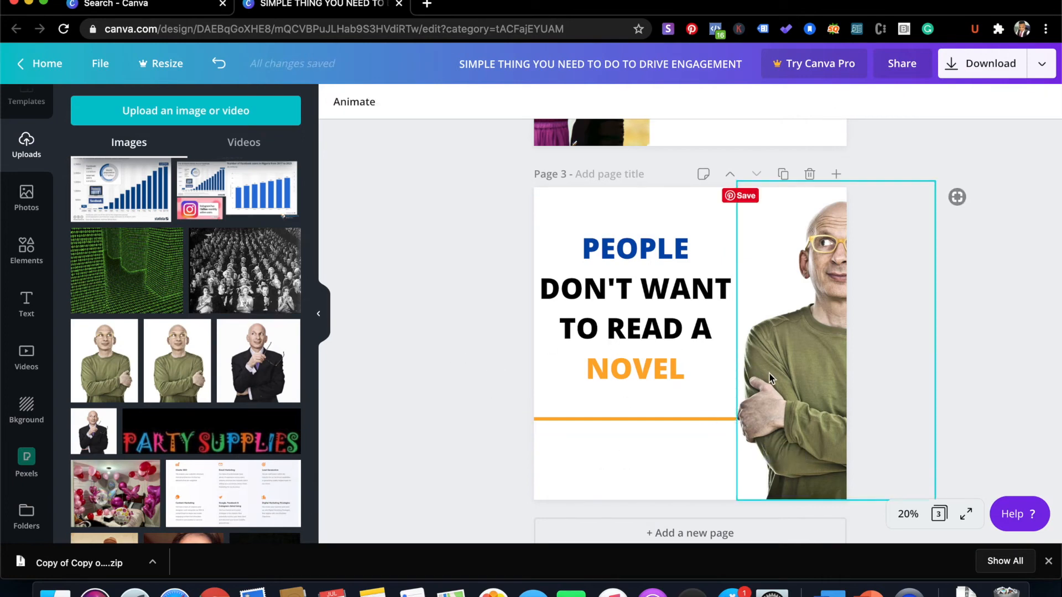
Duplicate page 3 to create page 4
scroll(769, 373, "down", 1)
scroll(769, 373, "up", 2)
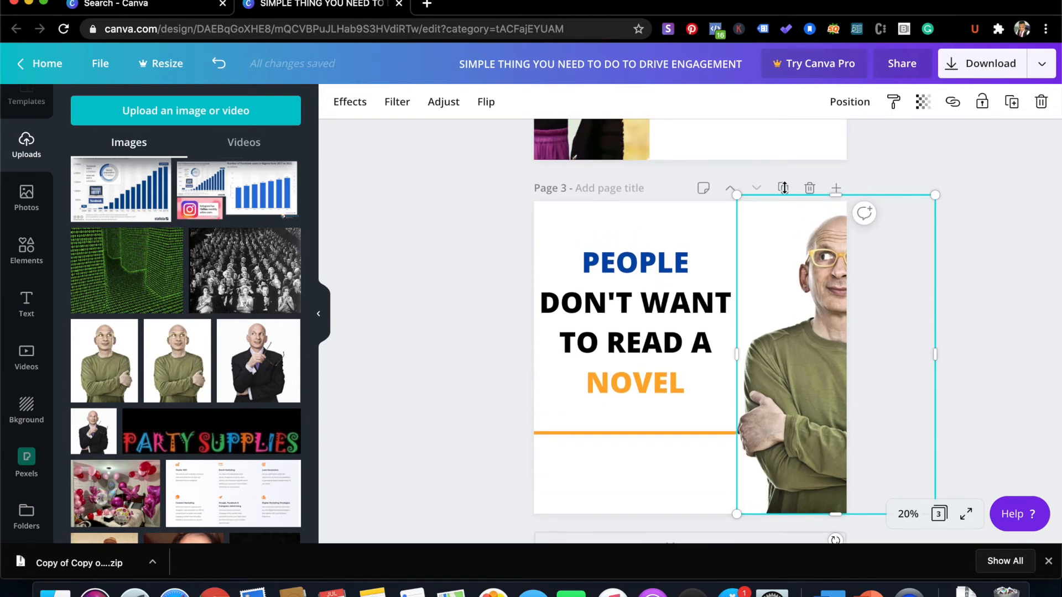
left_click(484, 259)
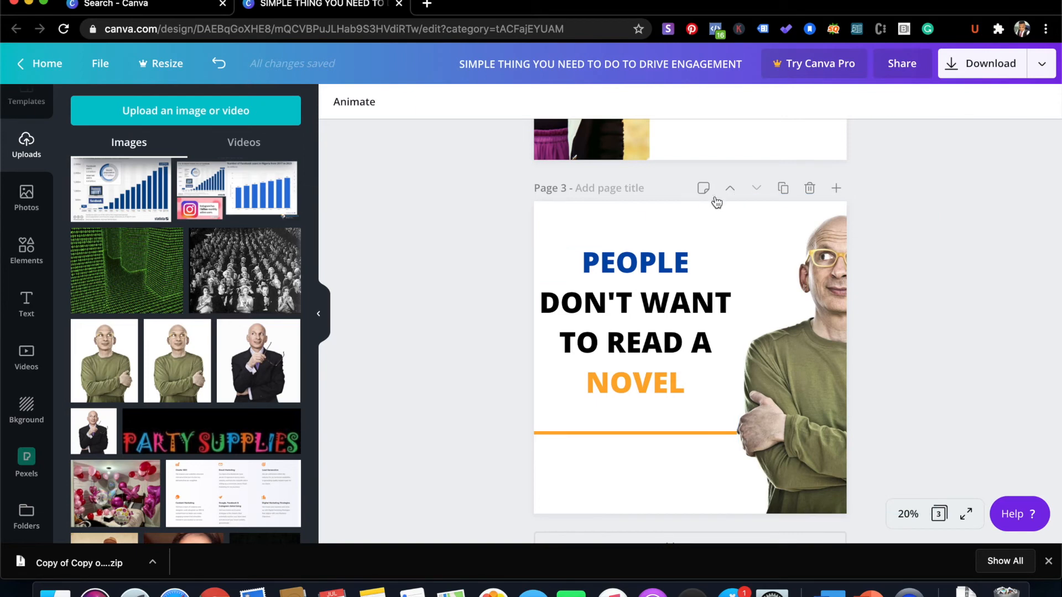
left_click(783, 191)
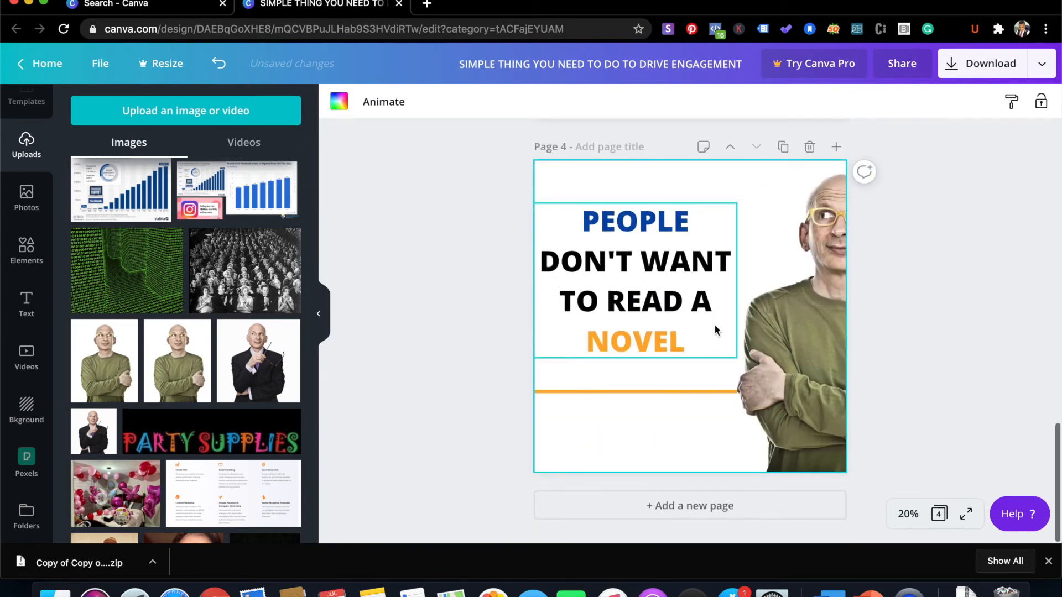
Move the page 4 heading towards the upper right, and place the photo, cropped from its left side to 610 wide, against the page's left edge
left_click(775, 337)
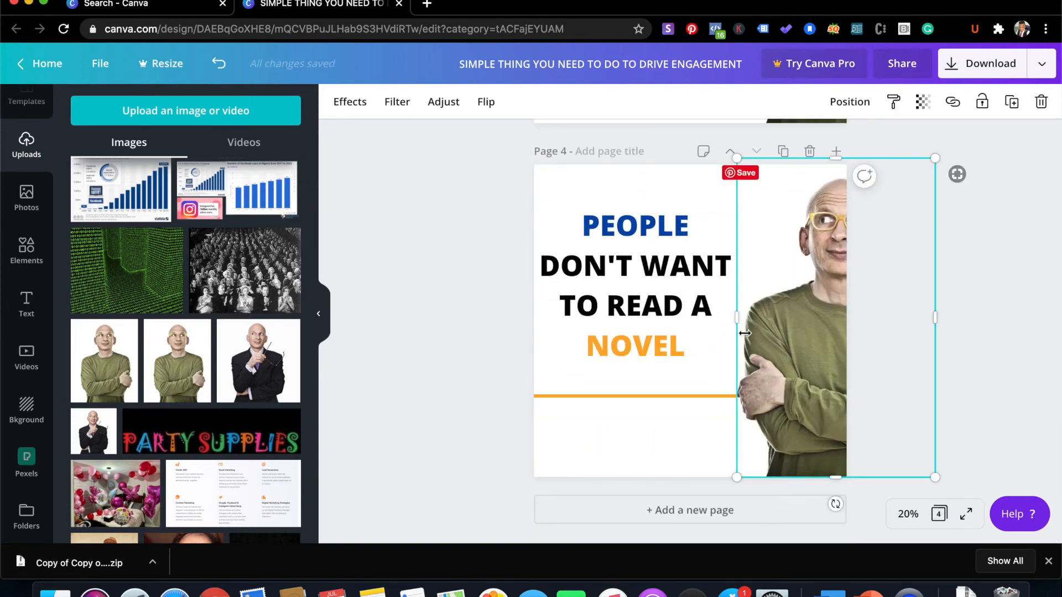
left_click(632, 303)
left_click_drag(633, 303, 704, 222)
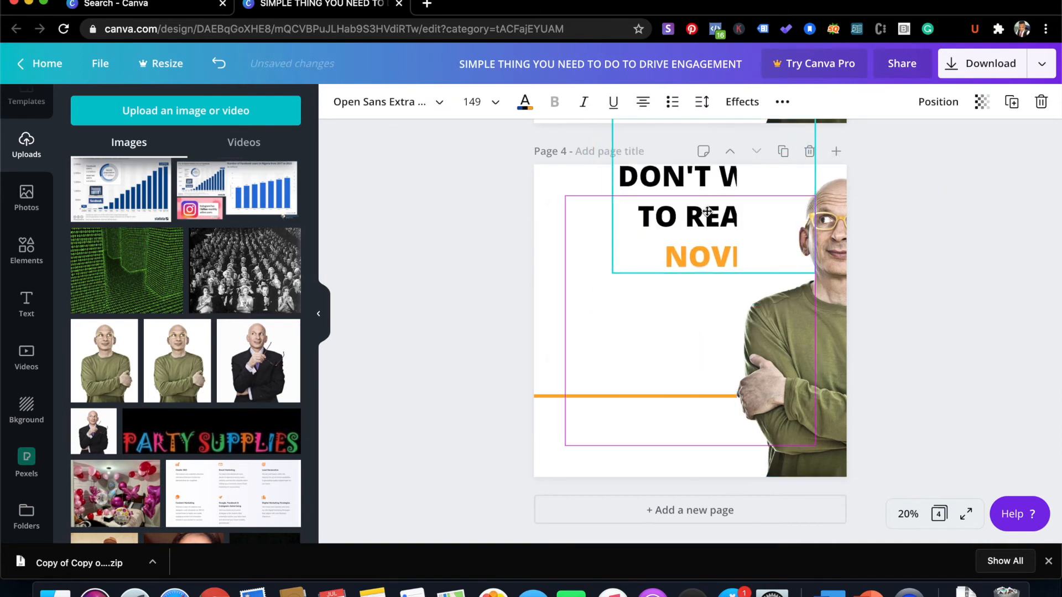
left_click(767, 337)
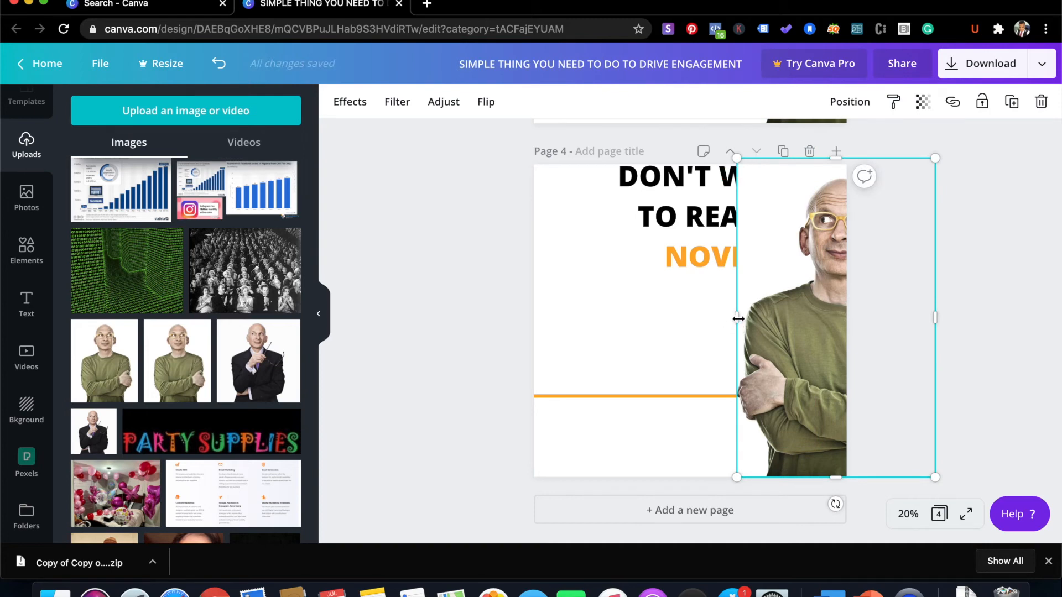
left_click_drag(816, 321, 847, 320)
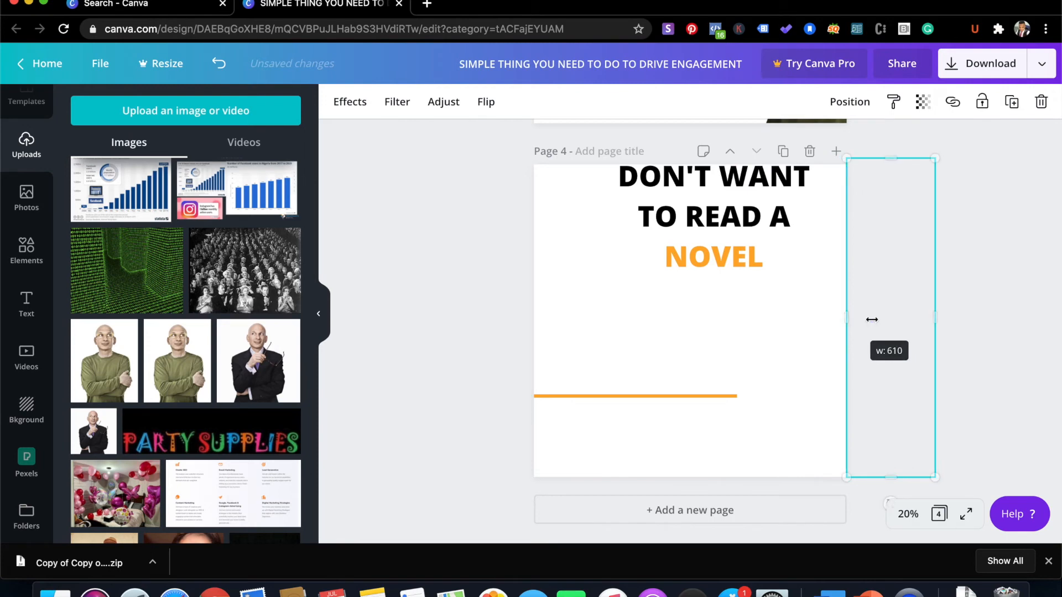
left_click_drag(691, 336, 563, 320)
left_click(664, 396)
left_click_drag(664, 395, 795, 393)
key("super+z")
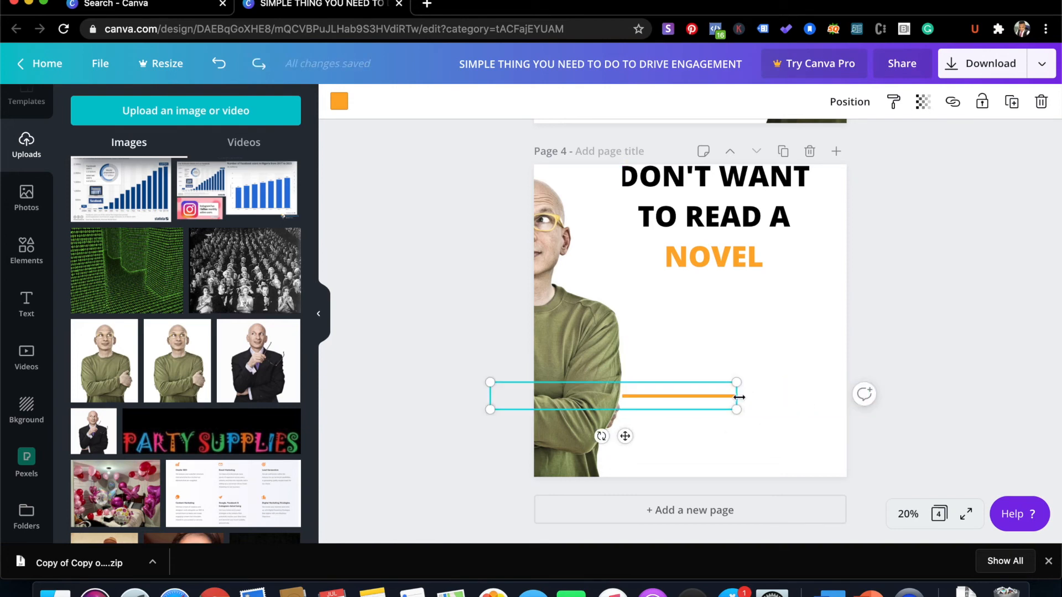
Stretch the page 4 orange line from behind the photo to the page's right edge and move the heading down just above it
left_click_drag(737, 396, 835, 397)
left_click_drag(491, 396, 704, 306)
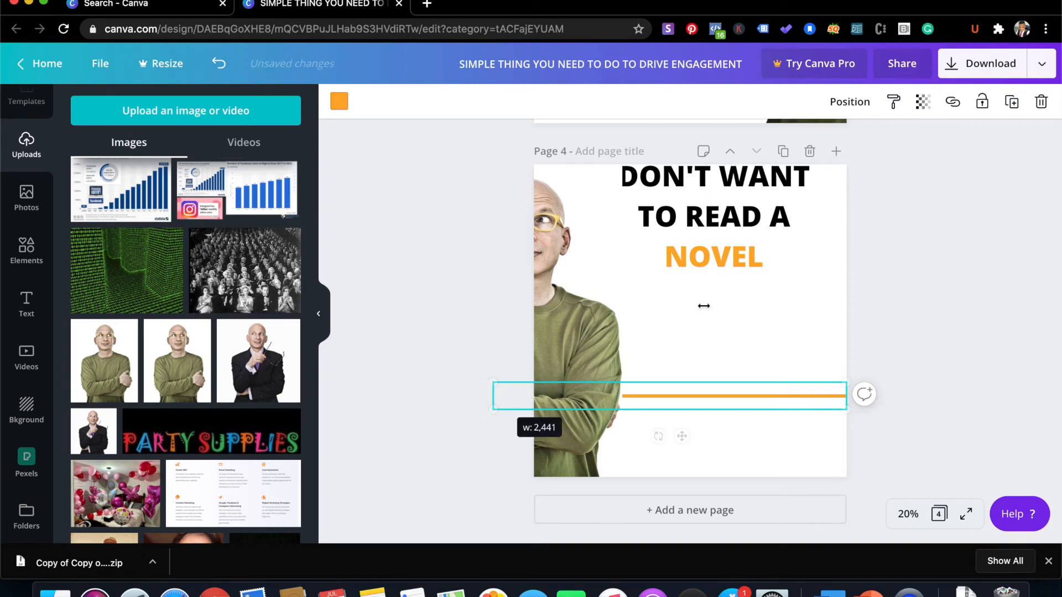
left_click(741, 263)
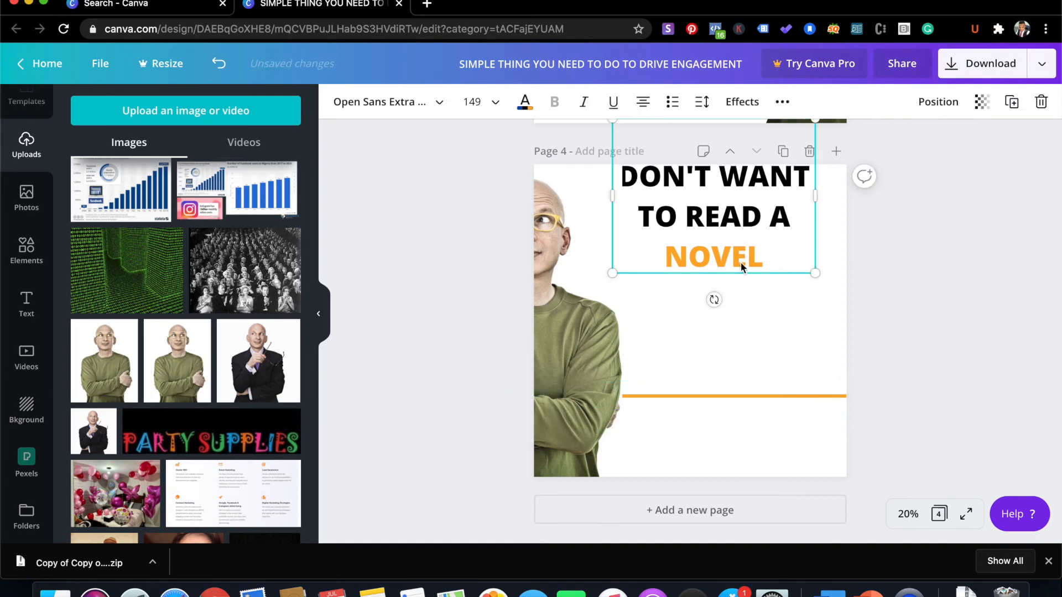
left_click_drag(740, 241, 756, 343)
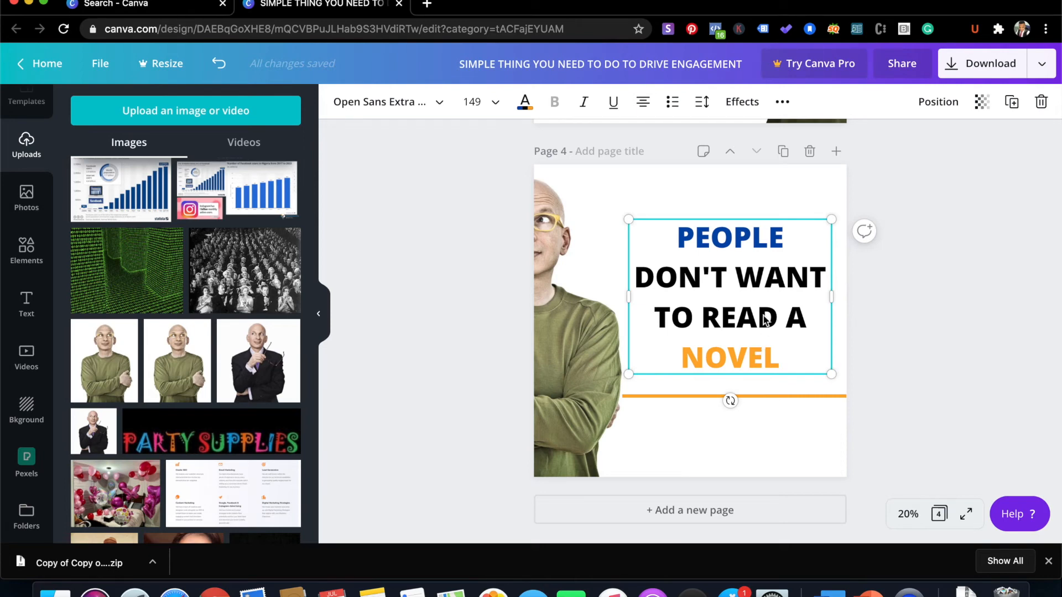
Replace the page 4 heading with "THEY WILL SCROLL DOWN TO THE NEXT POST" and move it up to sit just above the orange line
double_click(736, 310)
left_click(736, 309)
triple_click(736, 308)
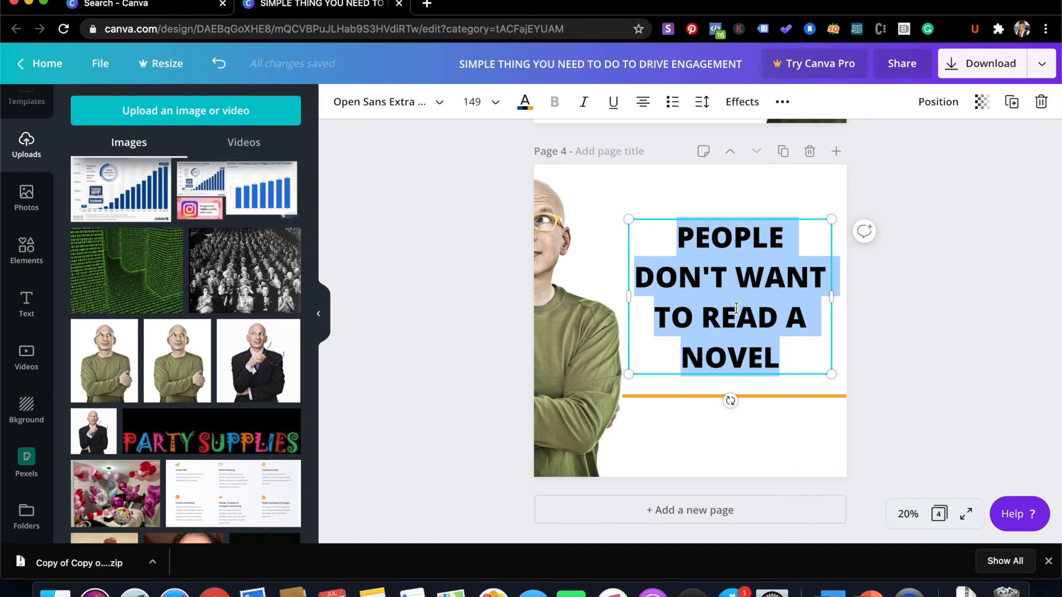
type("thEY")
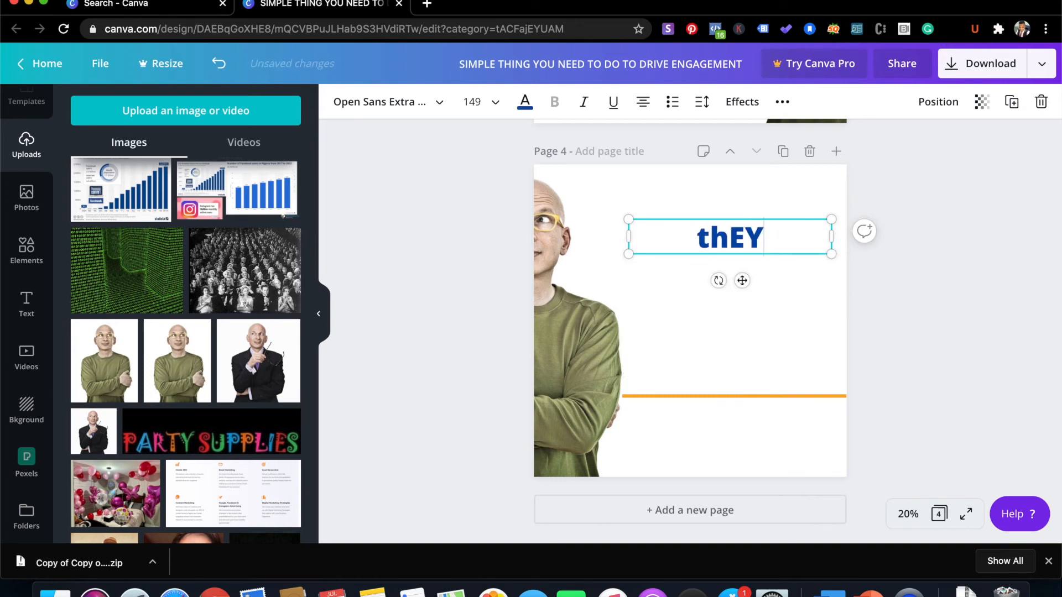
key("BackSpace")
key("BackSpace")
key("BackSpace")
key("BackSpace")
type("THEY WILL SCRO")
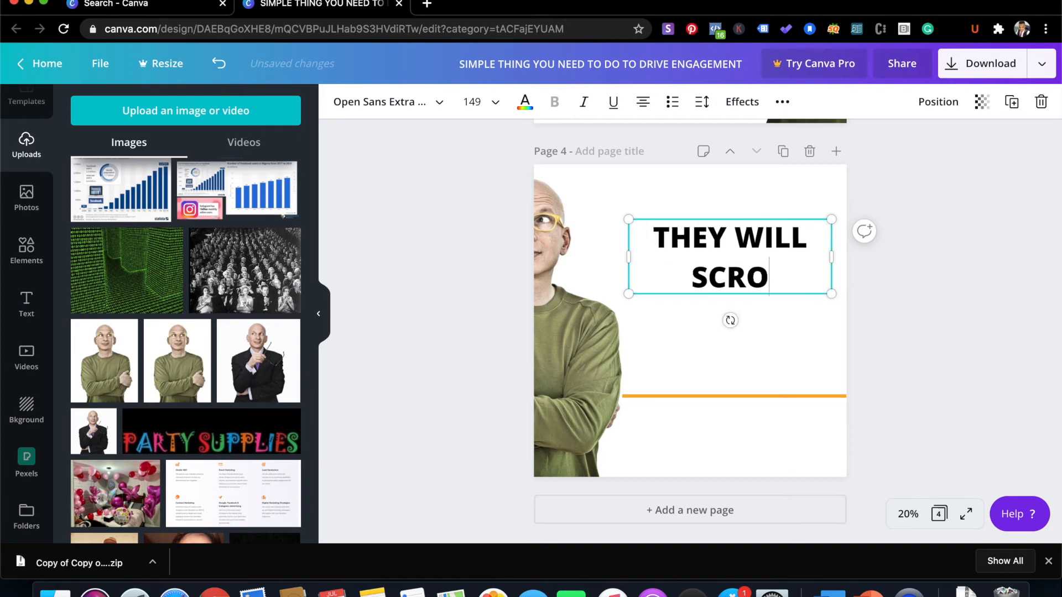
type("LL DOWN")
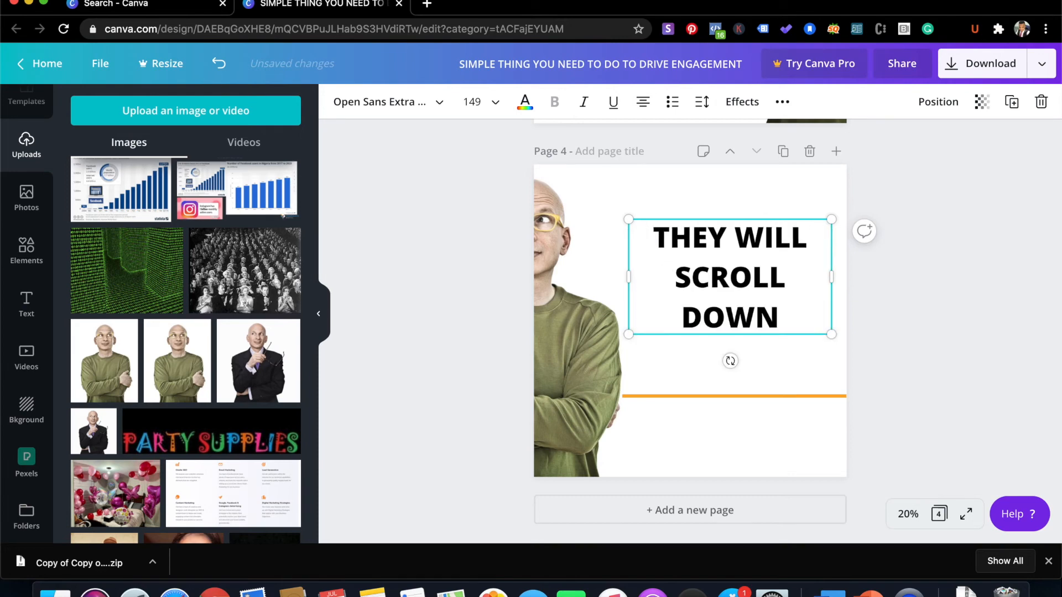
type(" TO")
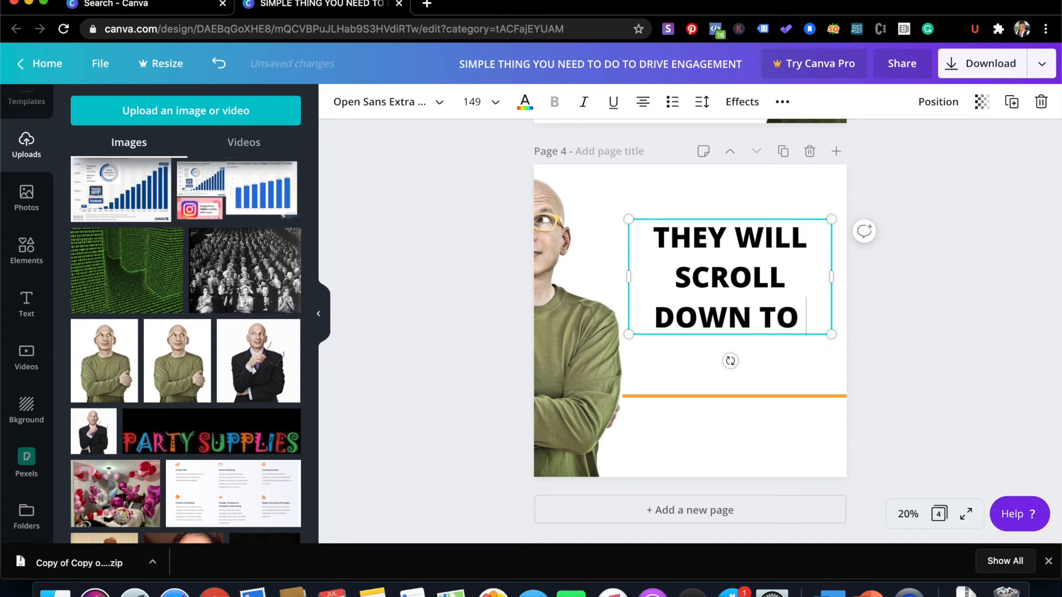
type(" THE NEXT POST")
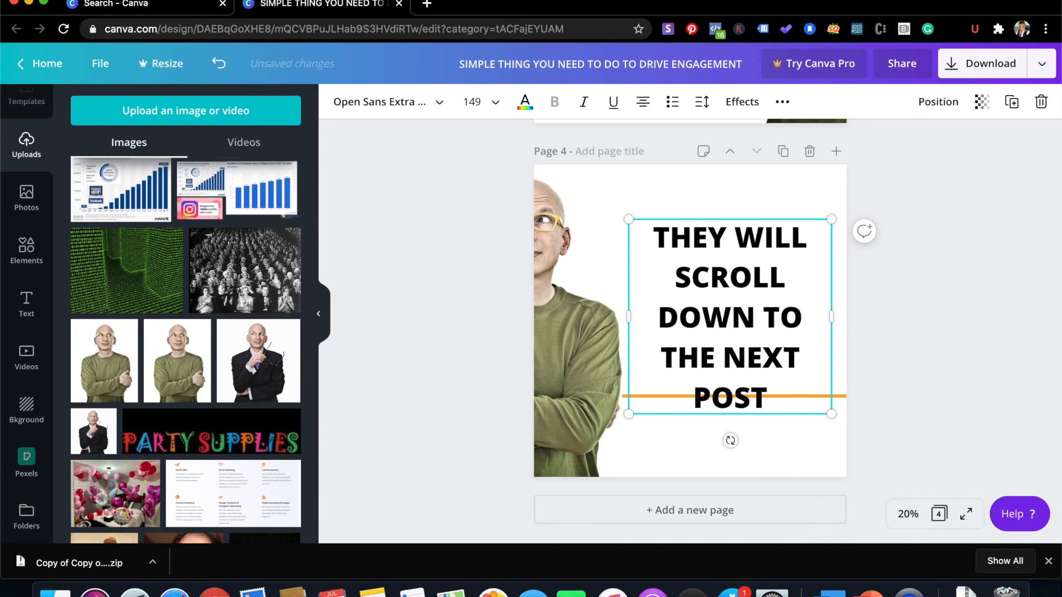
left_click_drag(754, 192, 755, 186)
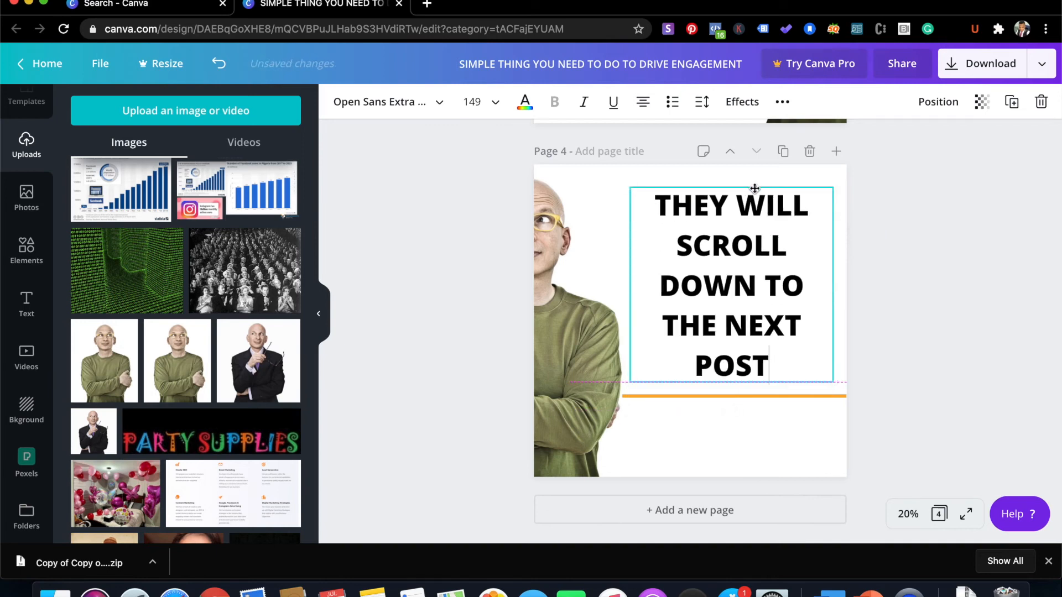
Colour the words "THEY WILL" in the page 4 heading with the document's blue
double_click(742, 198)
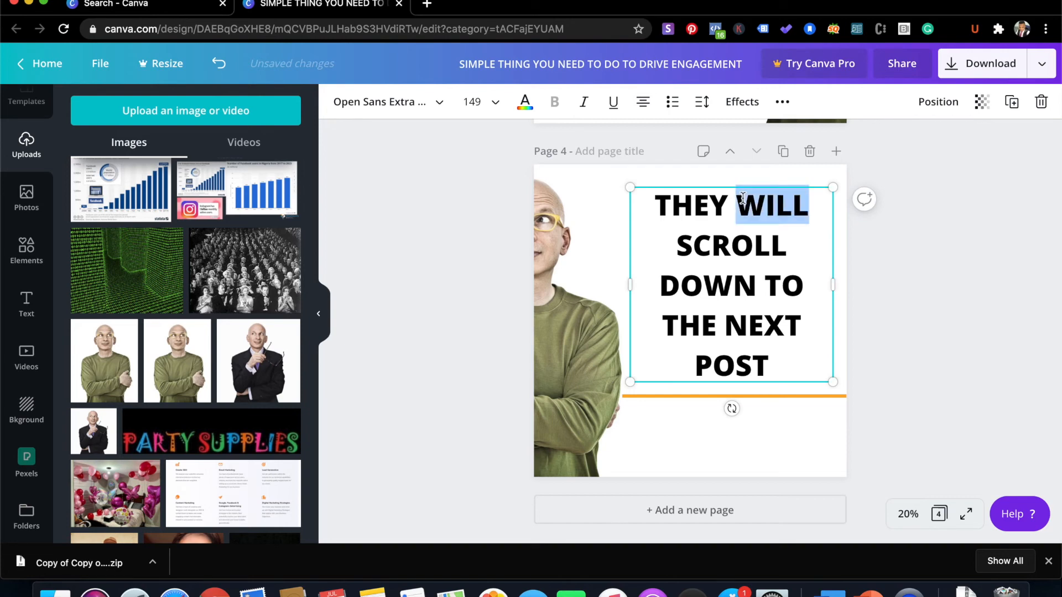
double_click(716, 205)
left_click(810, 206)
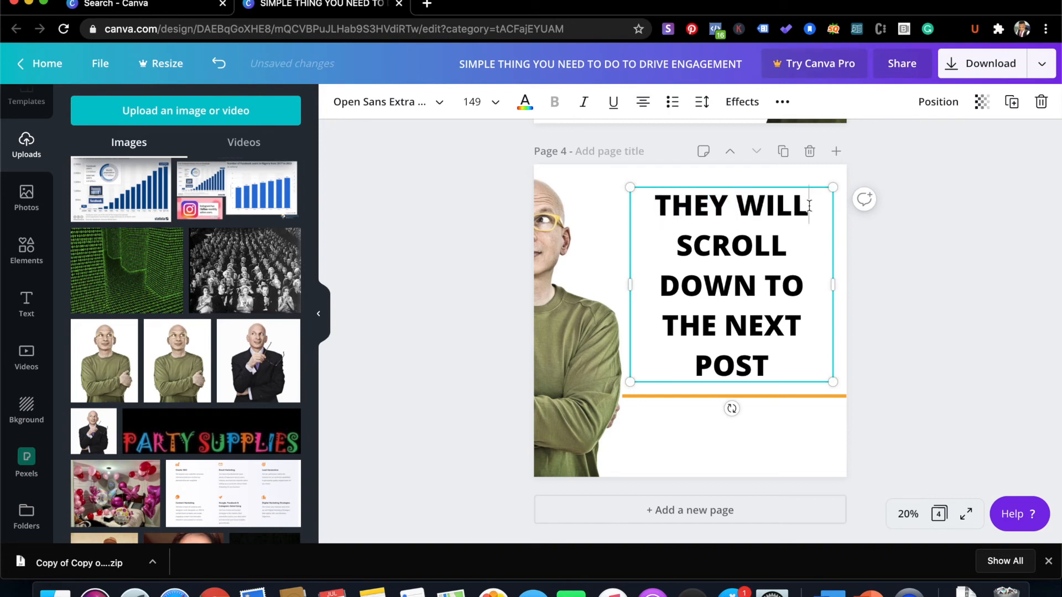
left_click_drag(809, 205, 656, 206)
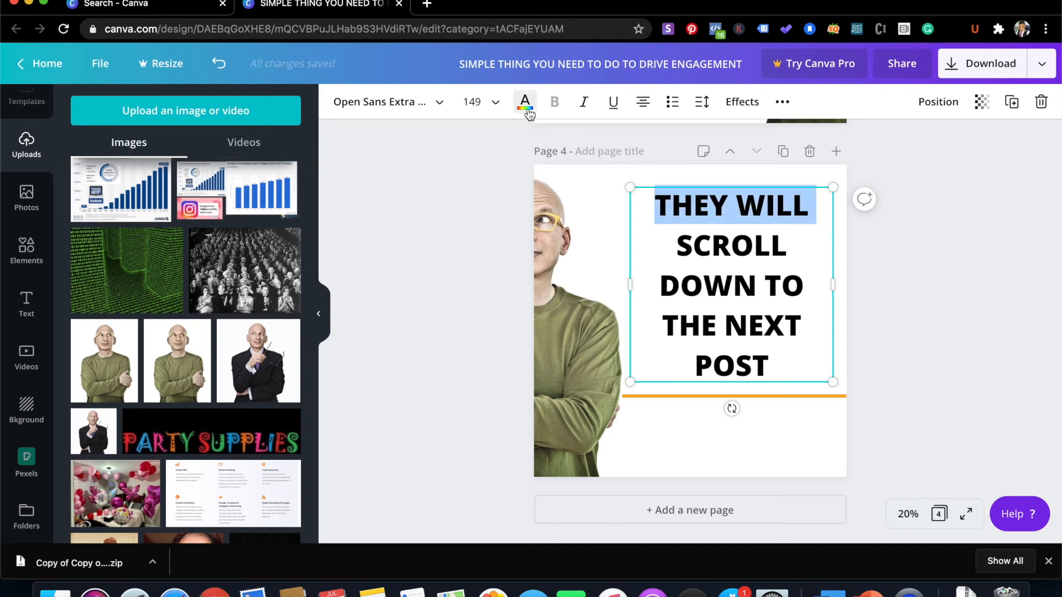
left_click(525, 103)
left_click(126, 249)
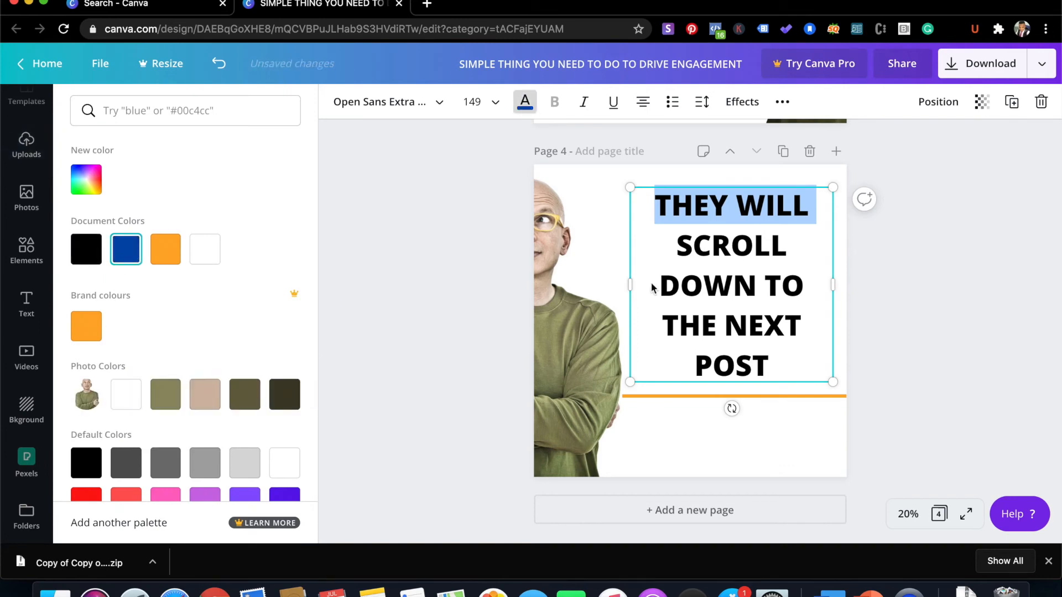
Colour the word "POST" in the page 4 heading with the orange brand colour and nudge the heading slightly left
double_click(730, 363)
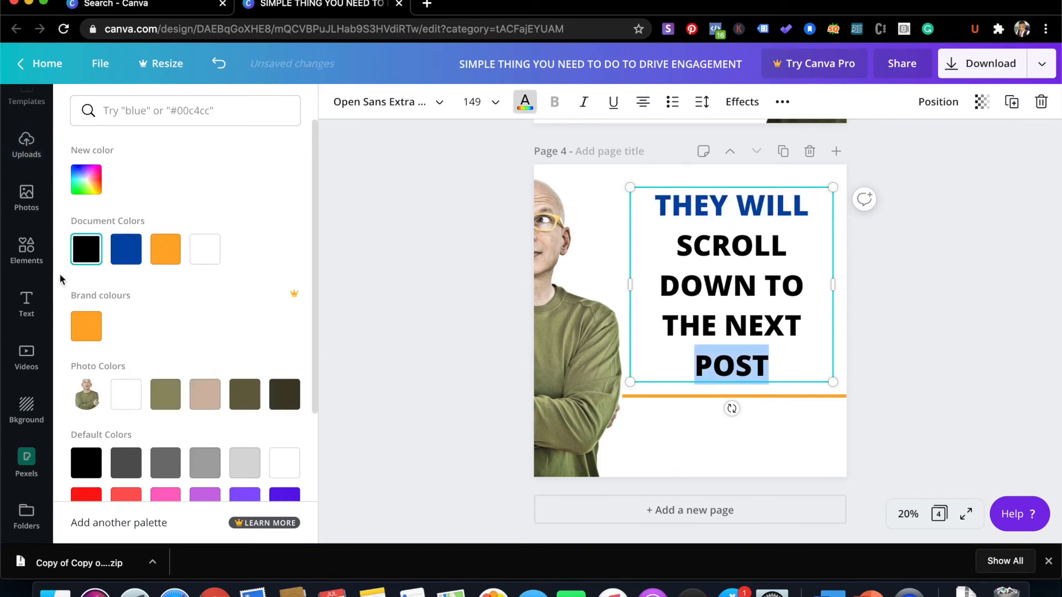
left_click(83, 329)
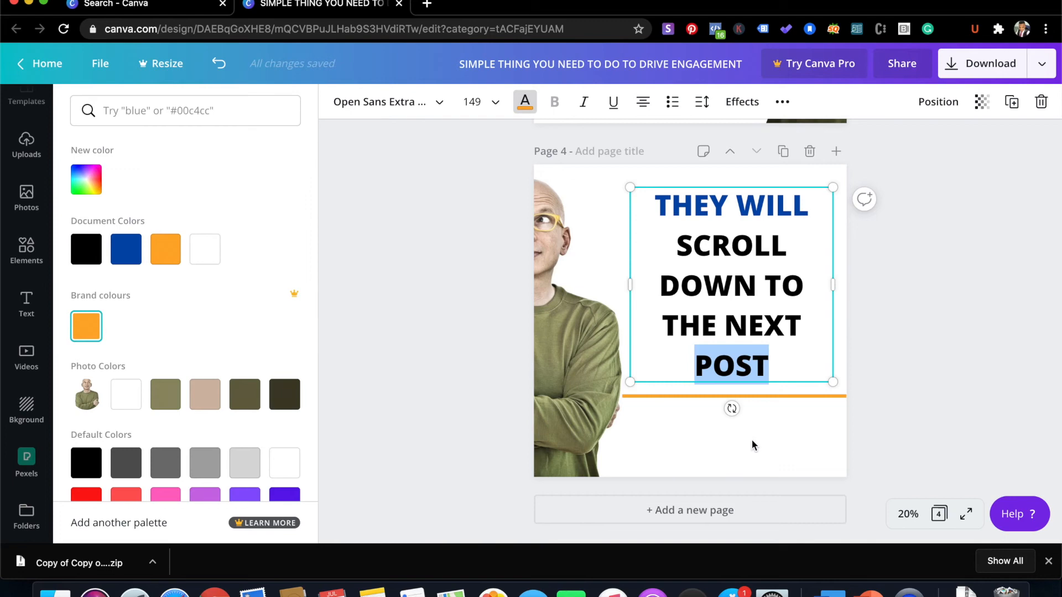
key("Escape")
left_click(752, 441)
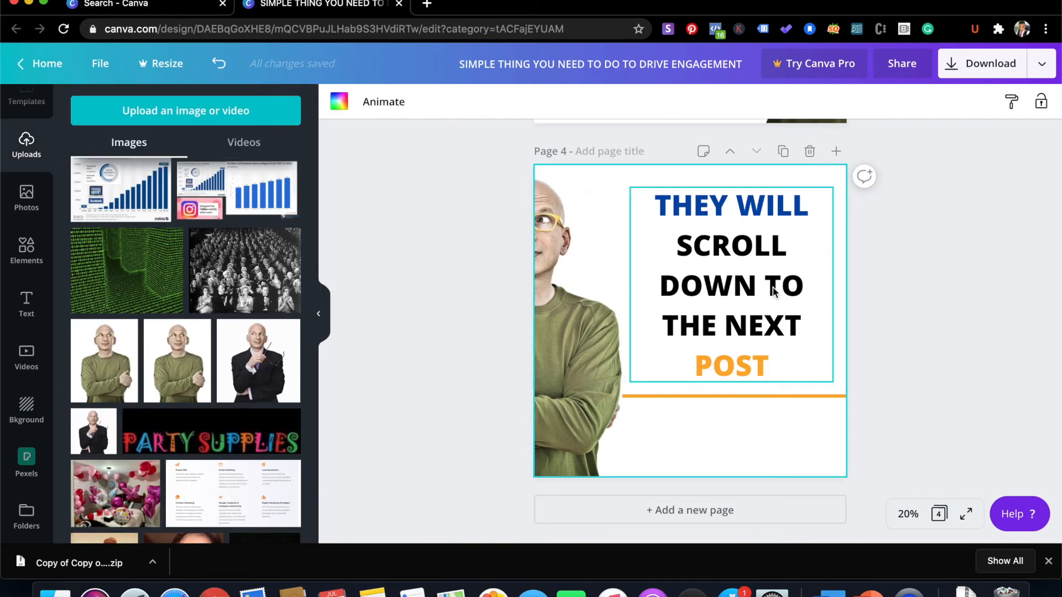
left_click_drag(759, 286, 758, 287)
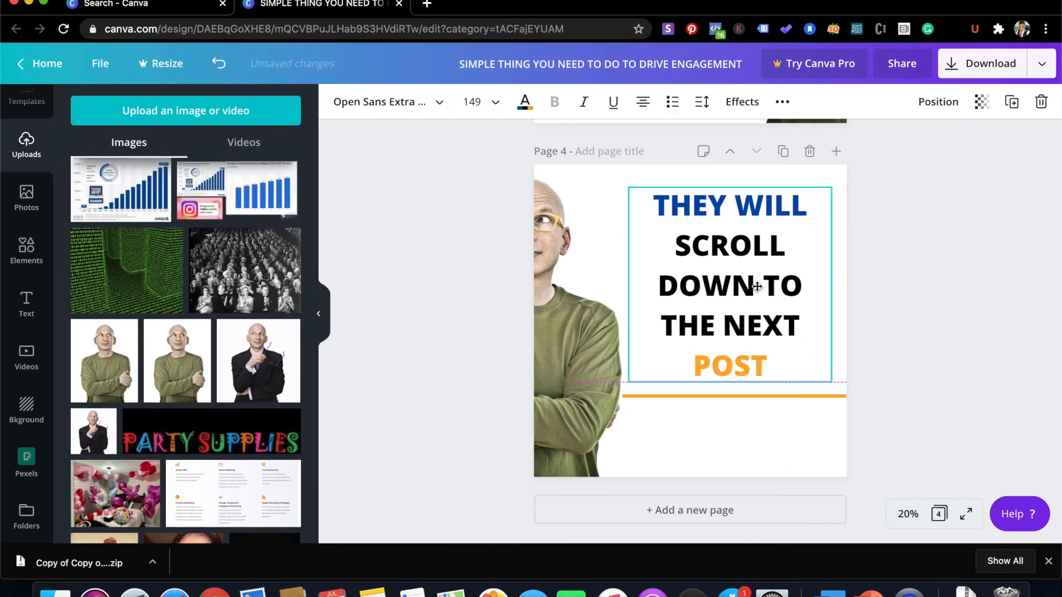
left_click(895, 342)
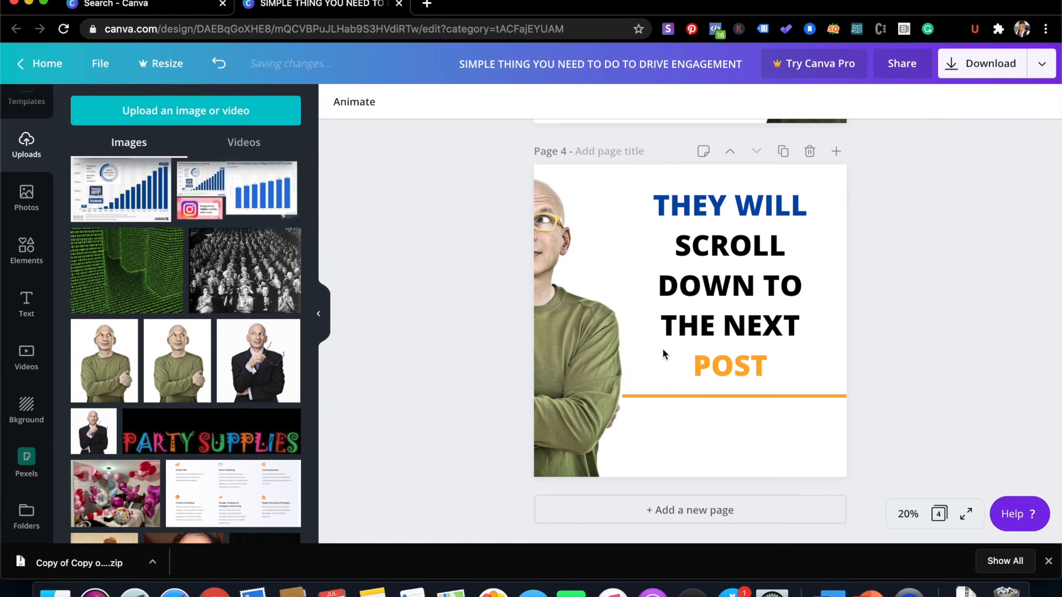
Duplicate page 4 to create page 5
scroll(663, 354, "up", 2)
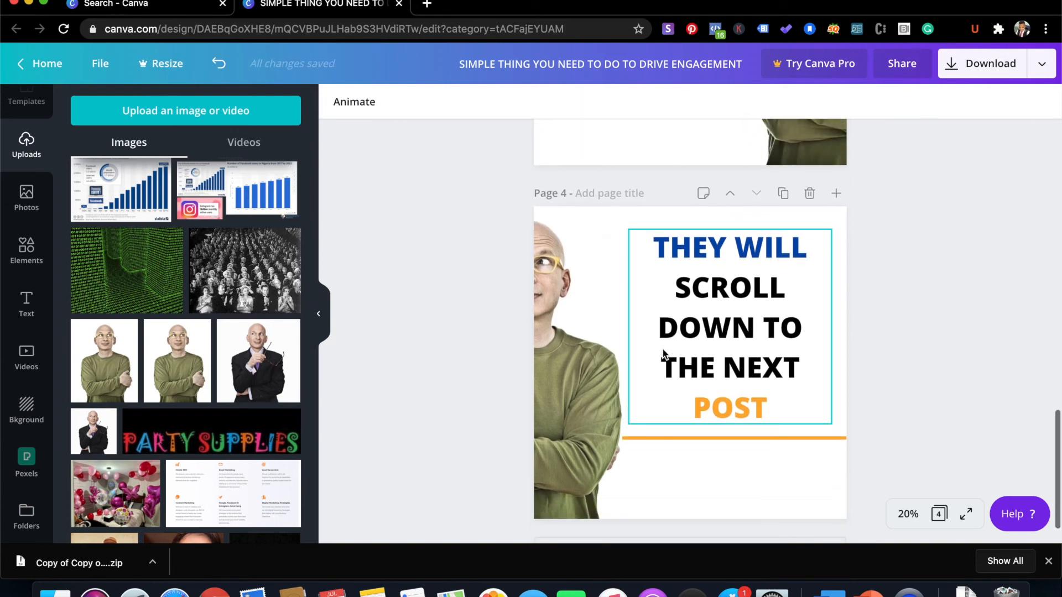
left_click(784, 193)
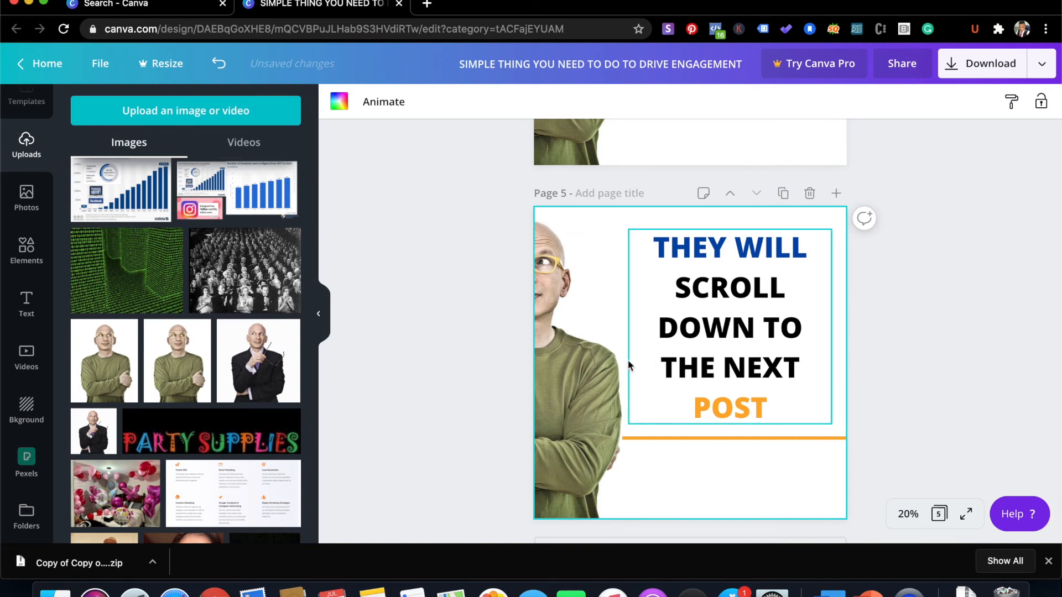
Delete the man's photo from page 5 and stretch the orange line to the page's left edge, about 2,202 wide
left_click(593, 372)
key("Delete")
left_click(602, 445)
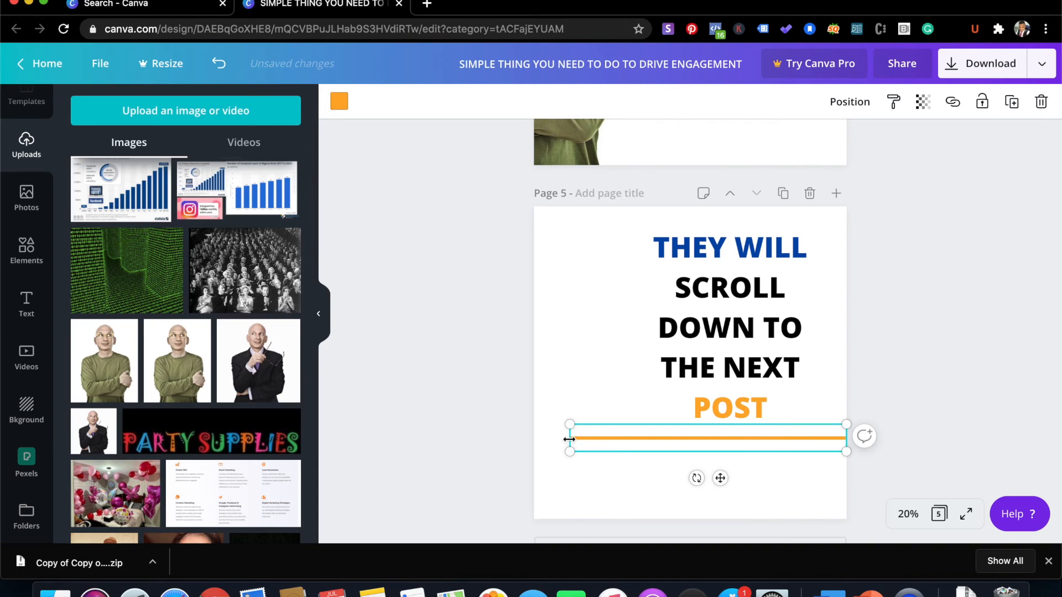
left_click_drag(529, 437, 528, 437)
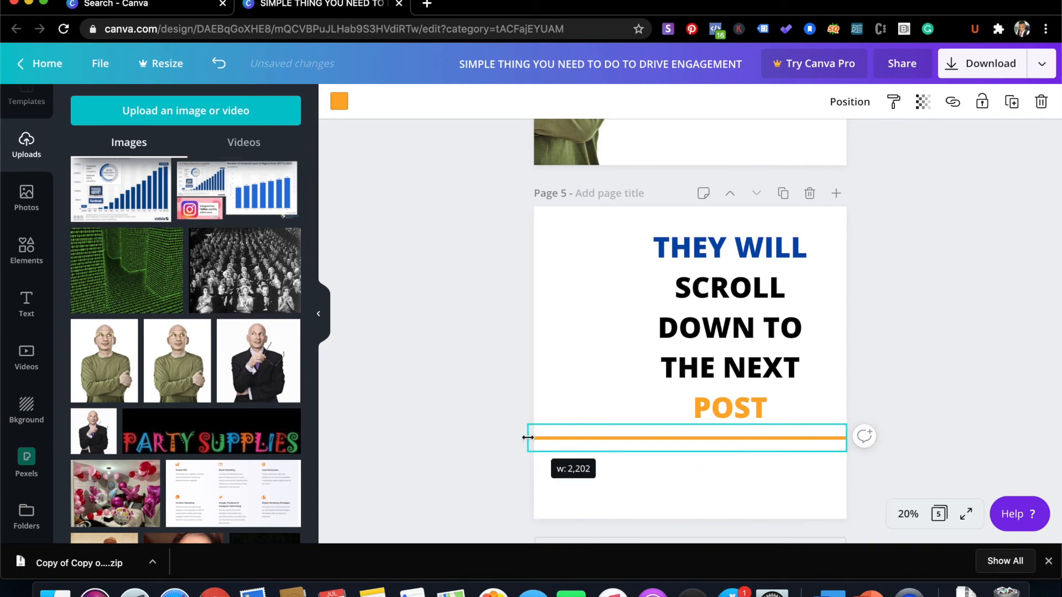
Replace the page 5 heading with "CLICK LINK IN BIO TO ORDER OUR FREE EBOOK" and centre it horizontally above the orange line
double_click(734, 348)
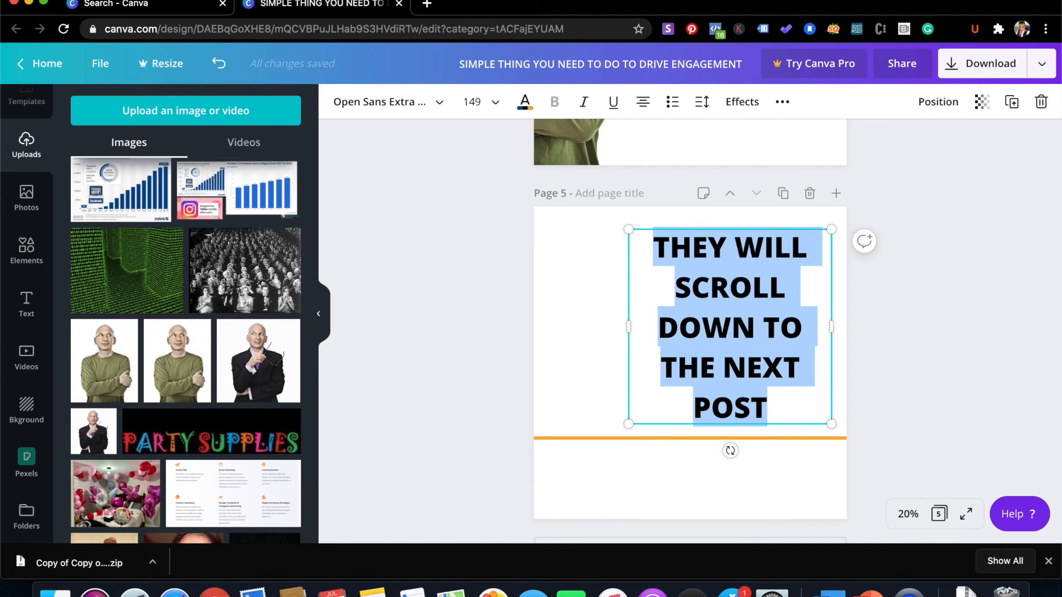
type("CLICK LINK IN BIO TO")
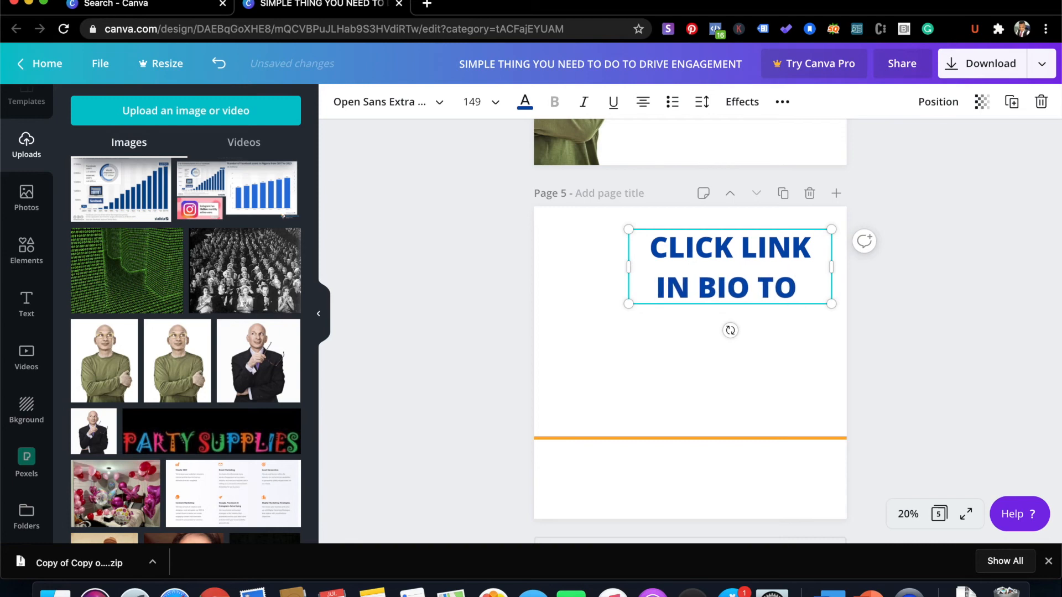
type(" ORDER OUR F")
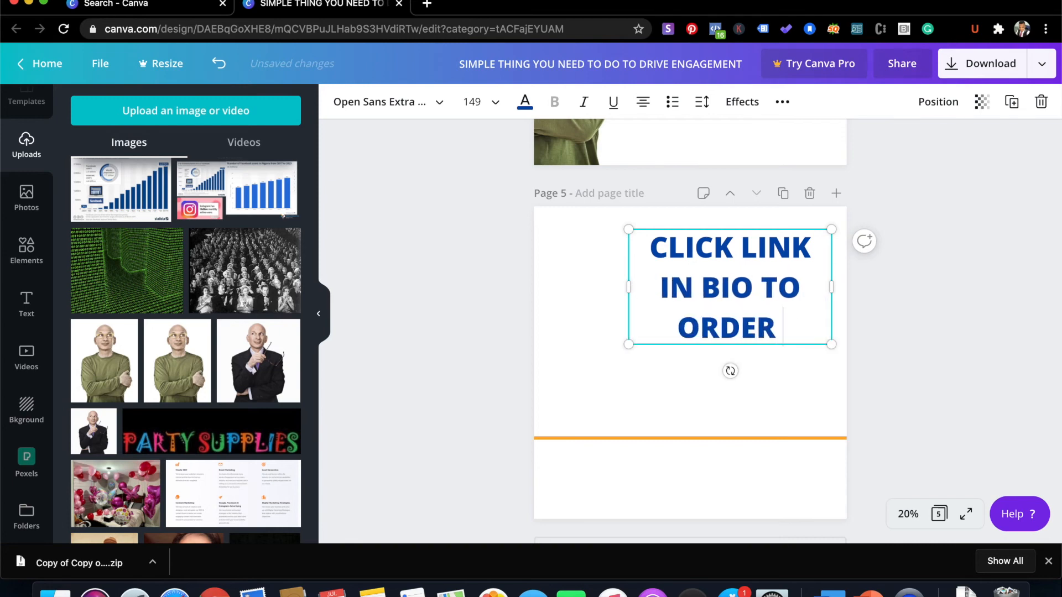
type("REE EBOOK")
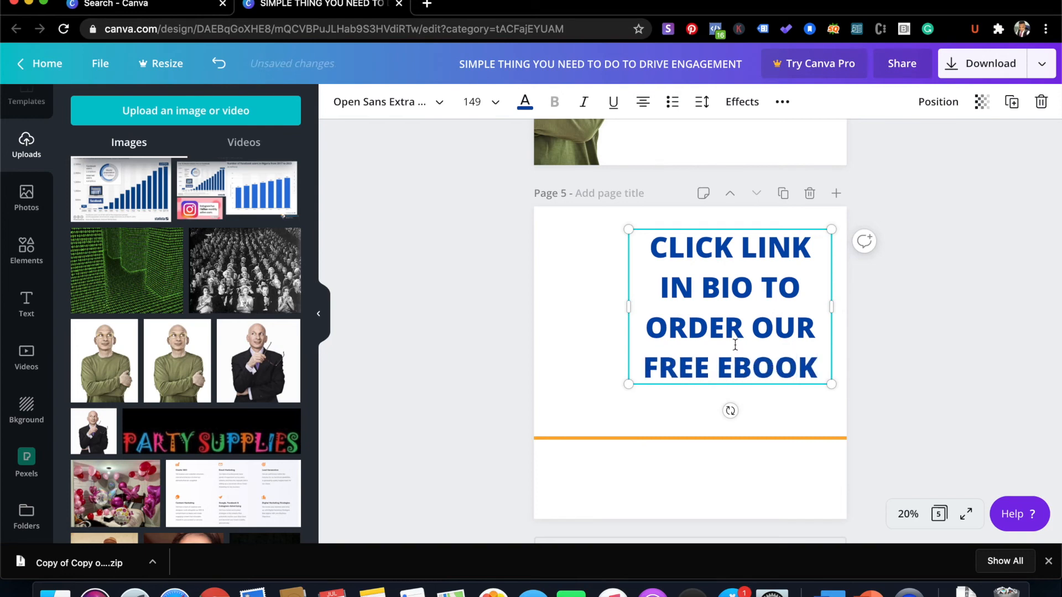
left_click_drag(713, 410, 688, 410)
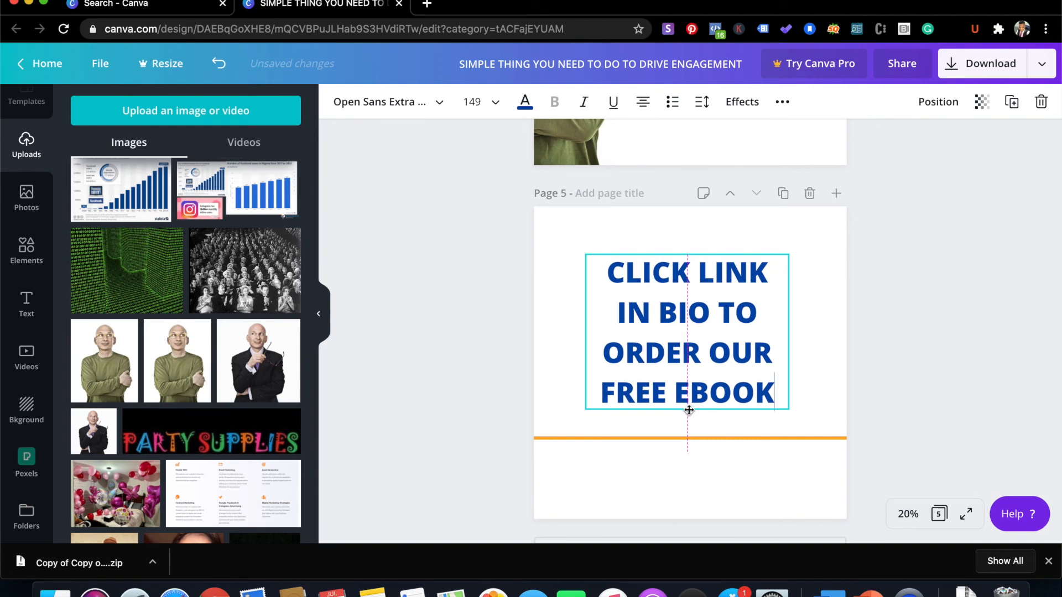
Colour the words "IN BIO TO ORDER OUR" in the page 5 heading black
double_click(674, 269)
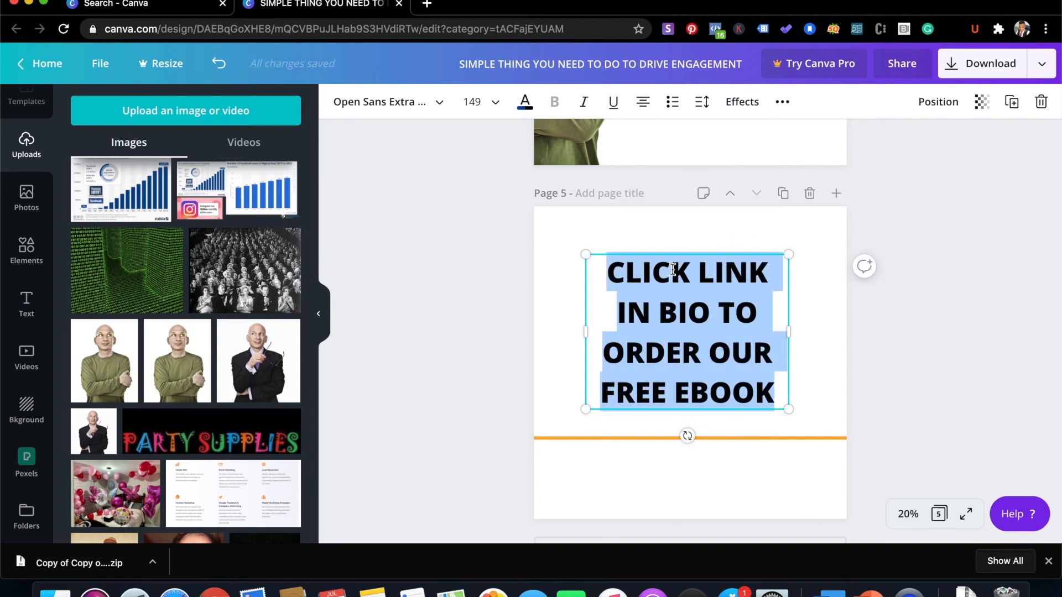
double_click(674, 269)
double_click(685, 271)
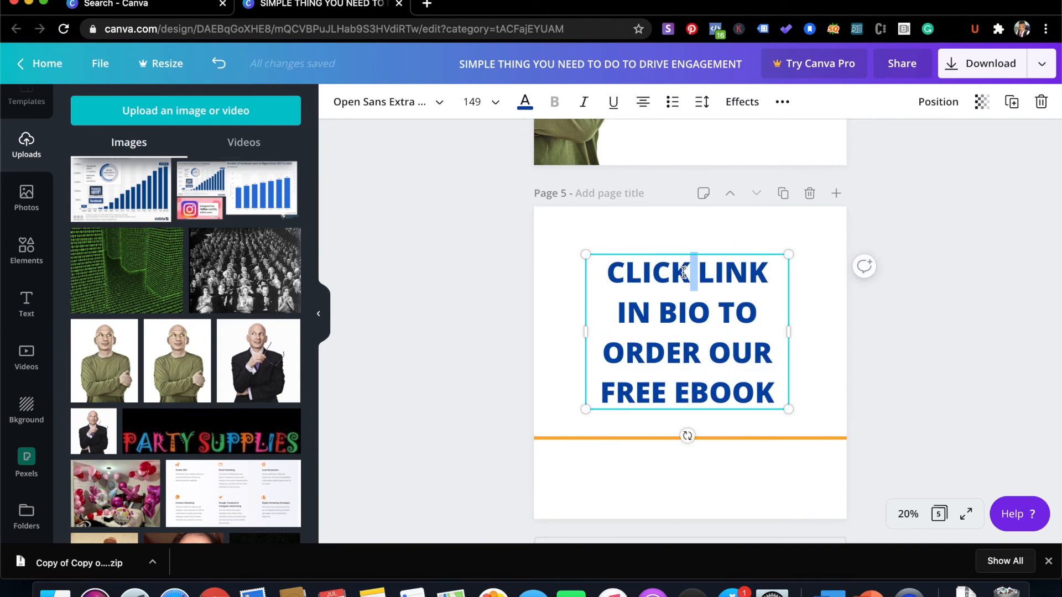
left_click(677, 313)
left_click_drag(622, 311, 773, 351)
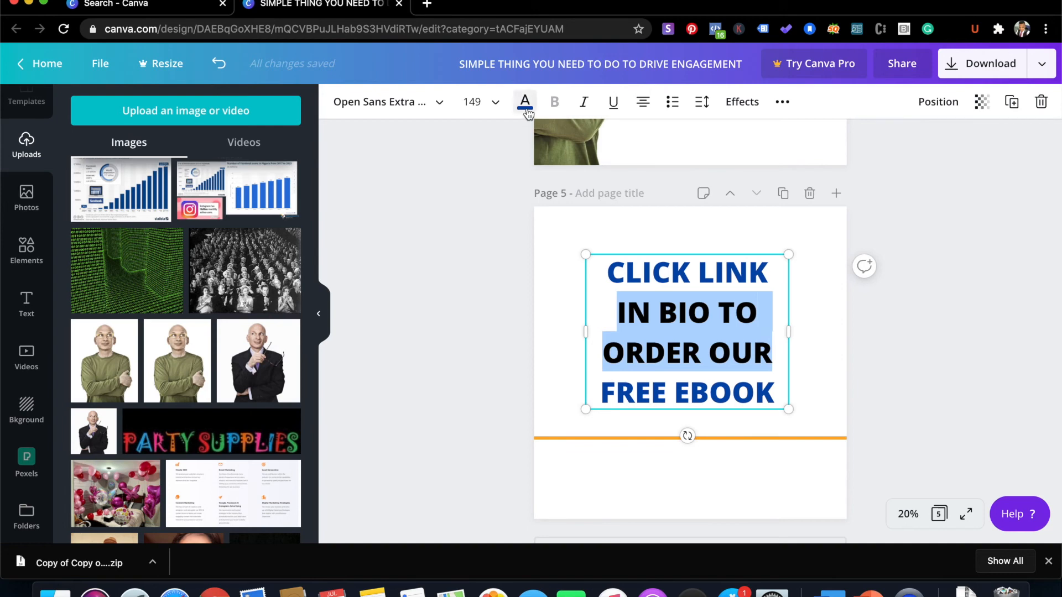
left_click(525, 102)
left_click(87, 248)
Colour the words "FREE EBOOK" in the page 5 heading with the orange brand colour
left_click(666, 396)
triple_click(666, 396)
left_click(667, 396)
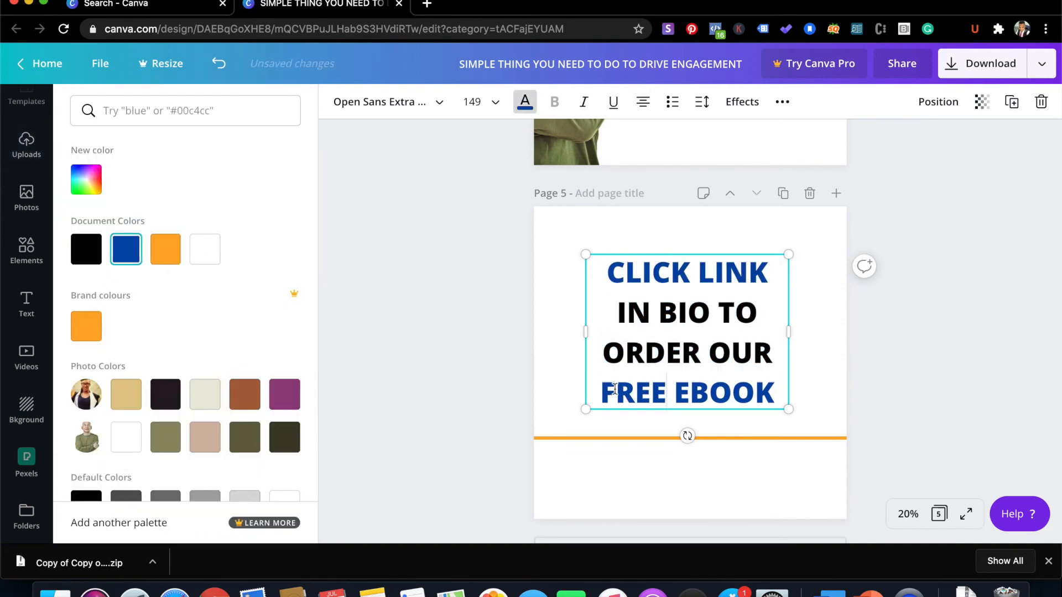
left_click_drag(604, 392, 774, 393)
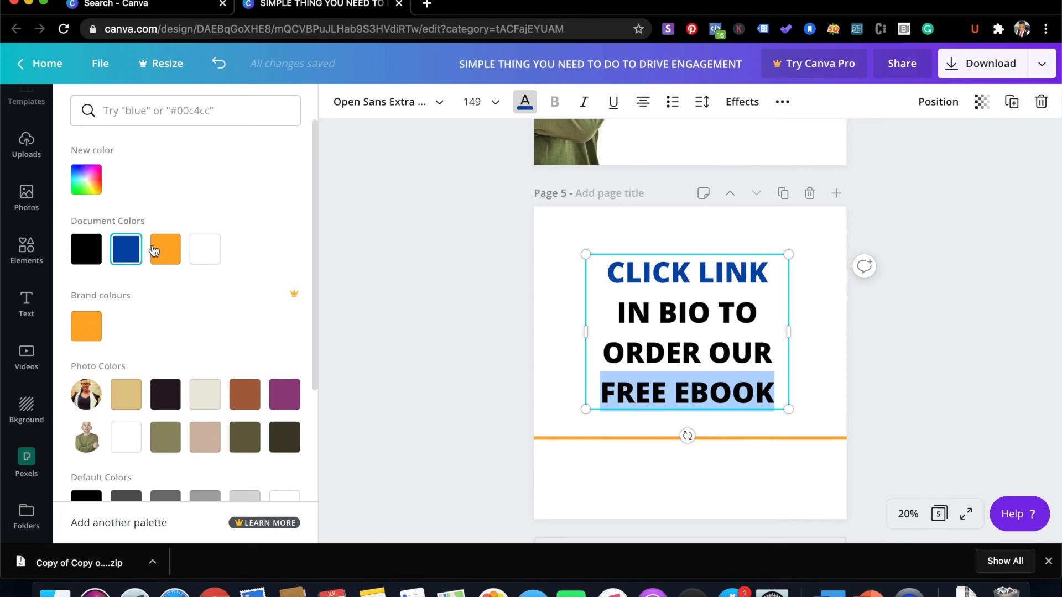
left_click(89, 326)
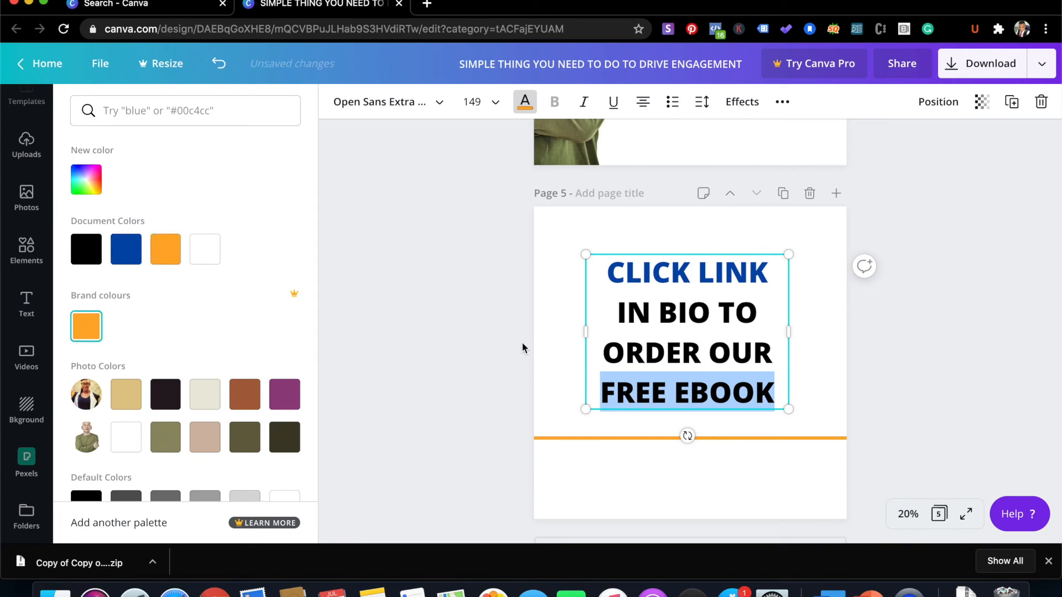
left_click(559, 360)
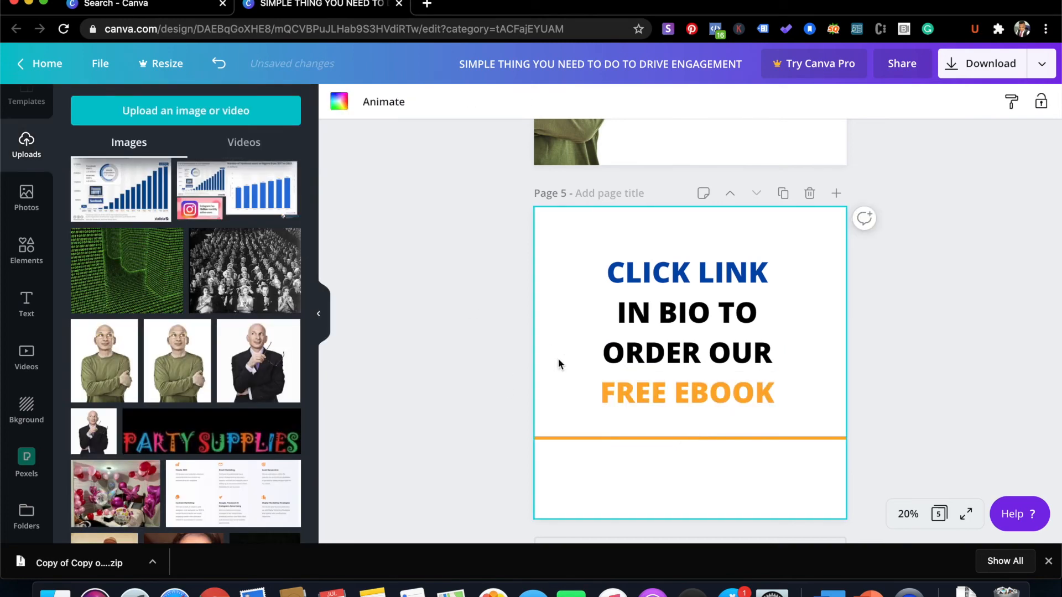
Review all five carousel pages in order, checking the headings, split photos and the continuing orange line
scroll(696, 369, "up", 5)
scroll(696, 379, "up", 10)
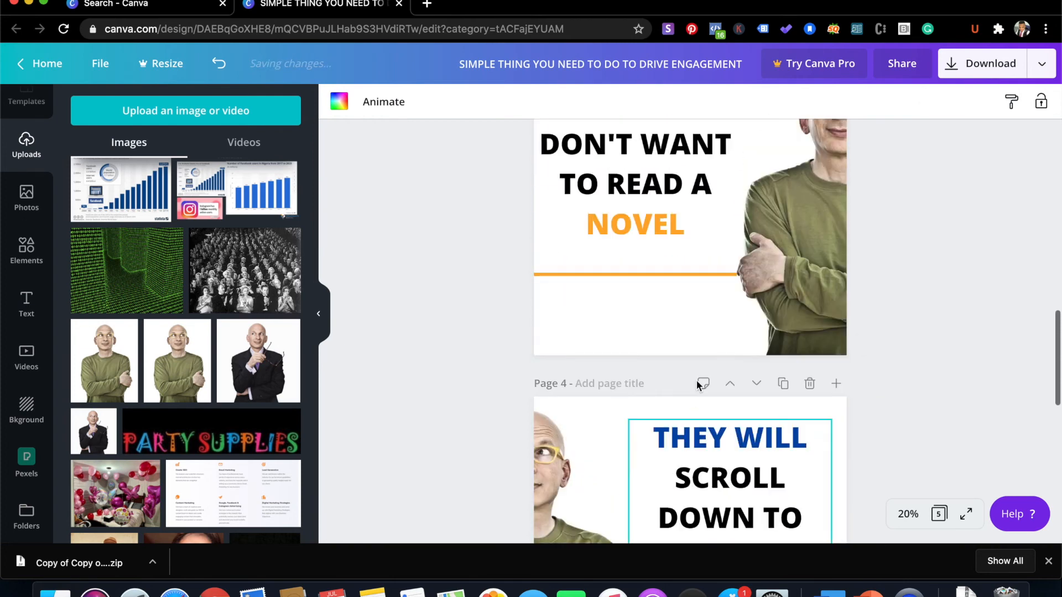
scroll(696, 380, "up", 5)
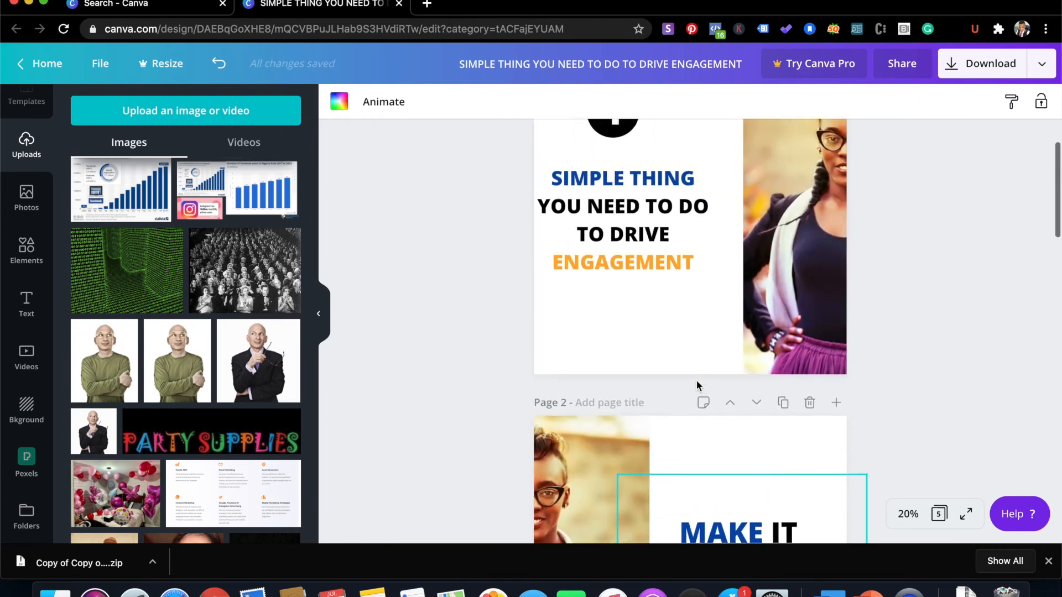
scroll(696, 380, "down", 2)
scroll(696, 380, "down", 2)
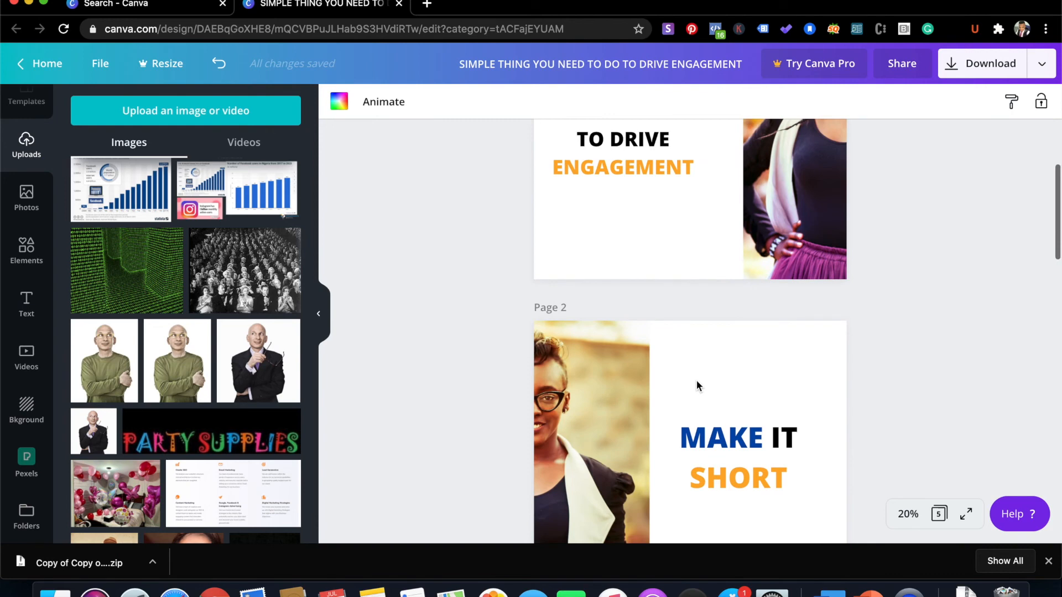
scroll(696, 380, "up", 4)
scroll(696, 385, "down", 5)
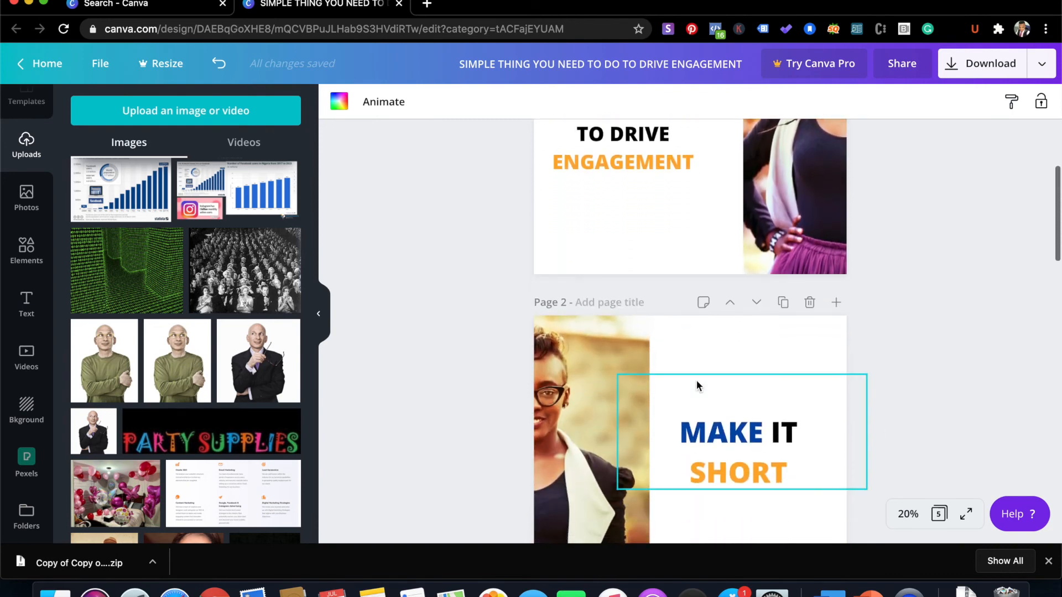
scroll(696, 382, "down", 3)
scroll(696, 382, "down", 6)
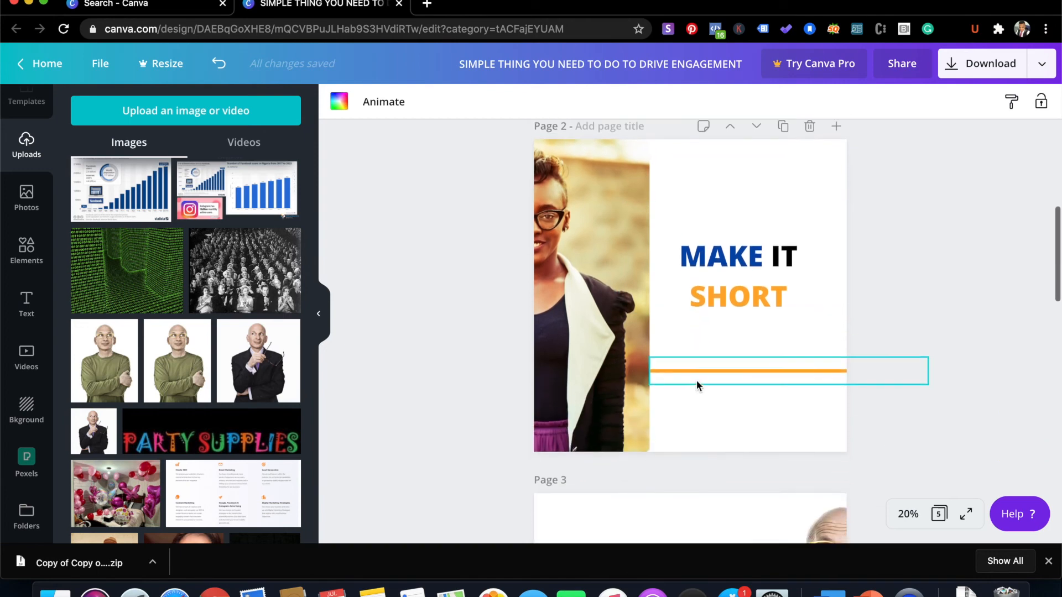
scroll(697, 386, "down", 6)
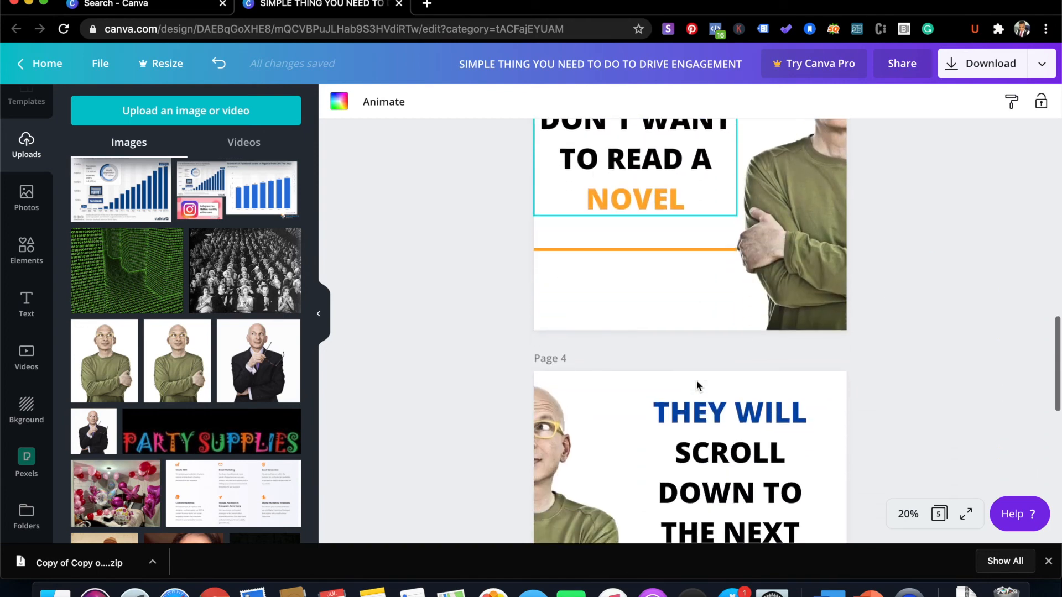
scroll(697, 385, "down", 5)
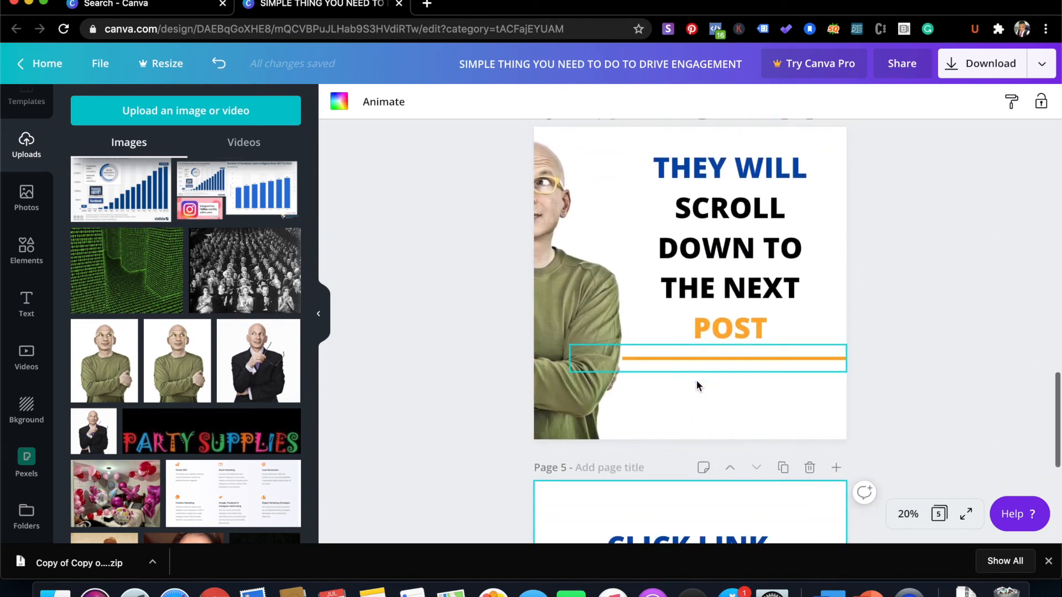
scroll(696, 379, "down", 1)
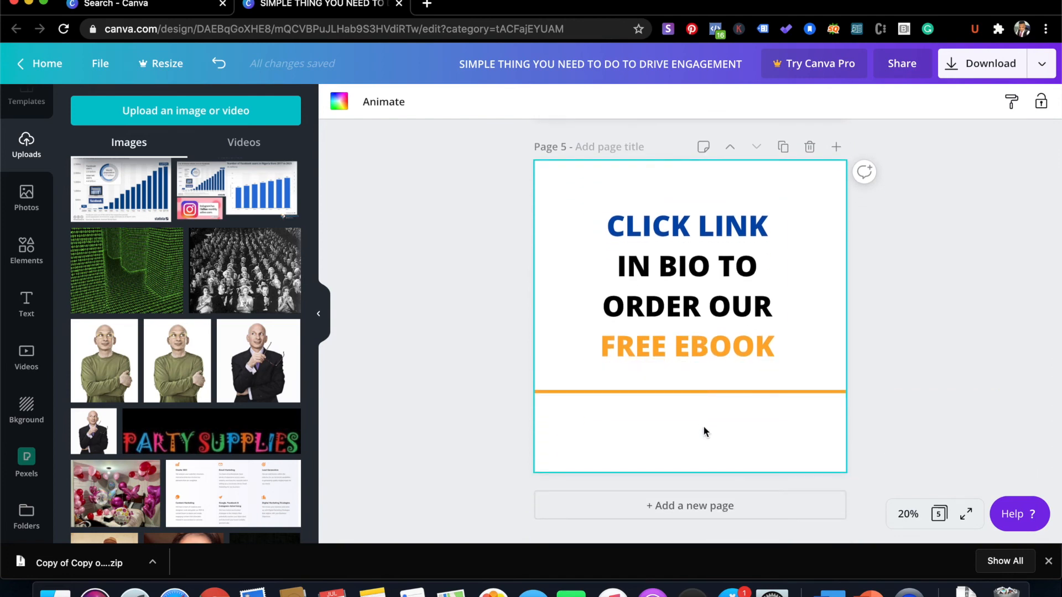
scroll(703, 426, "up", 10)
scroll(703, 426, "up", 15)
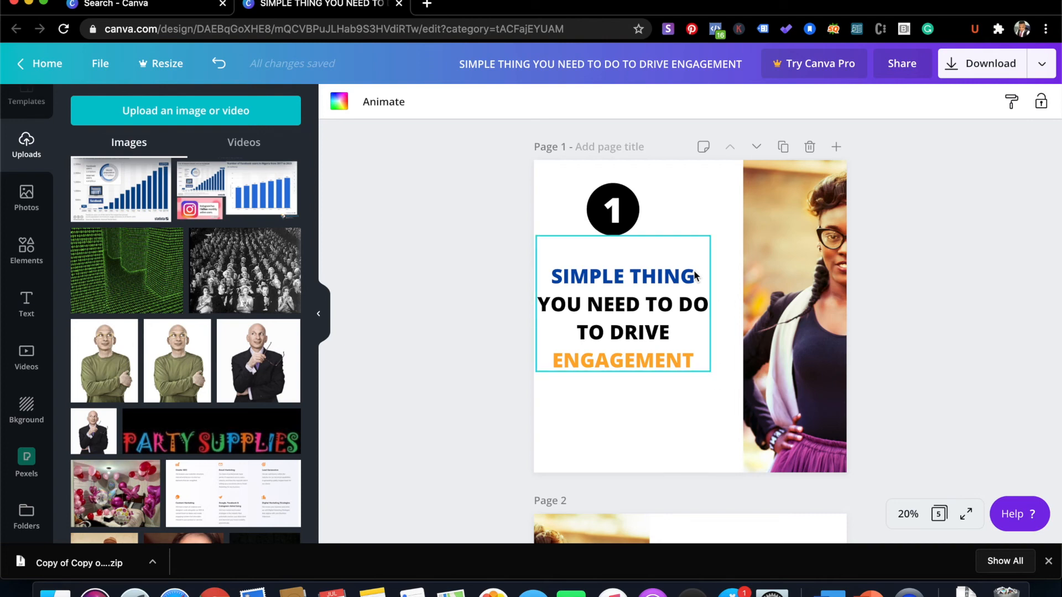
scroll(765, 374, "down", 5)
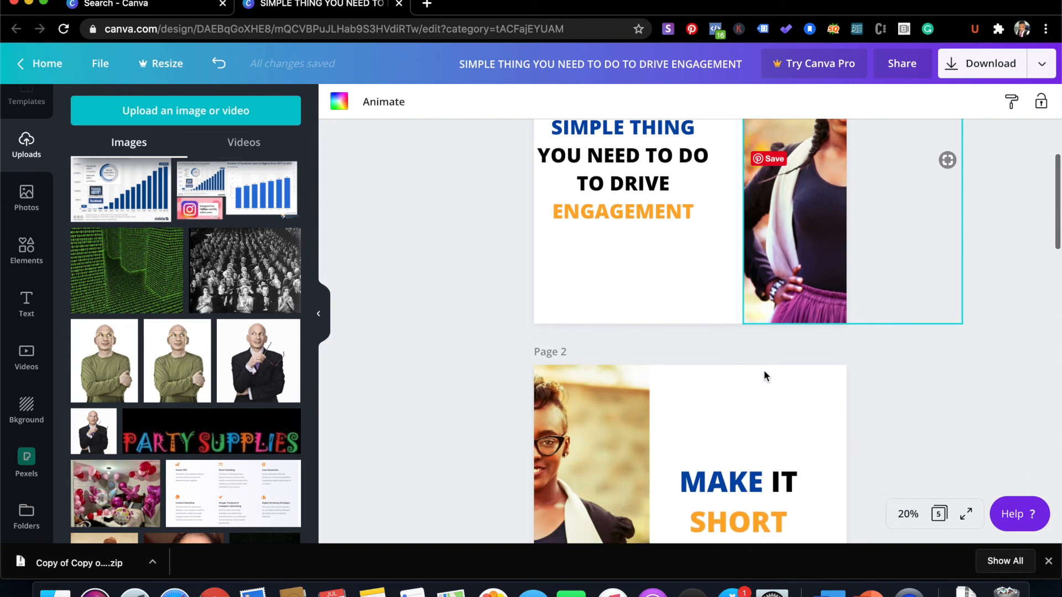
scroll(764, 370, "down", 15)
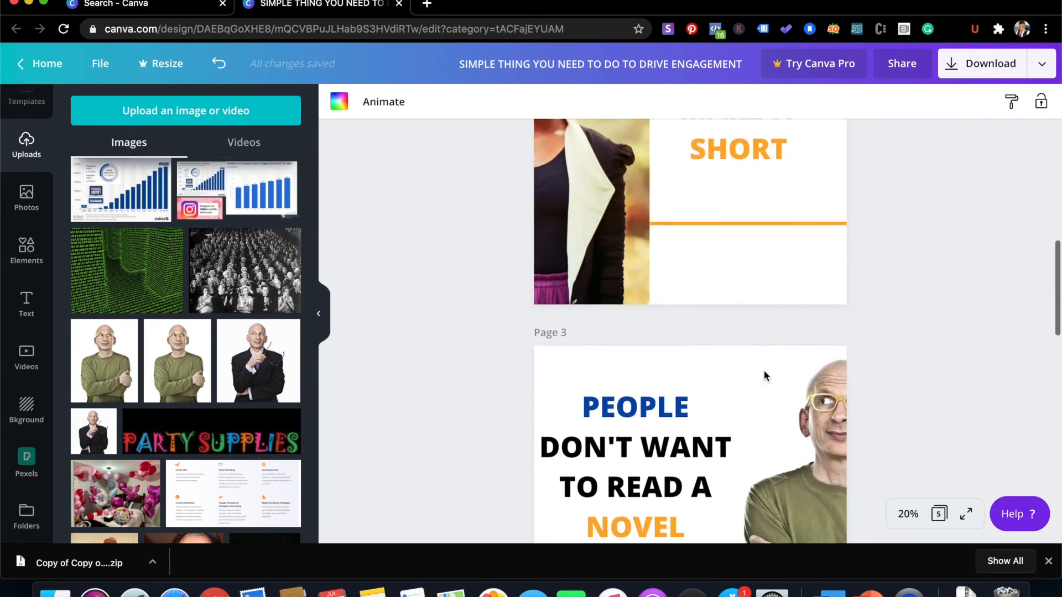
Download all five pages of the design as JPG images
left_click(979, 73)
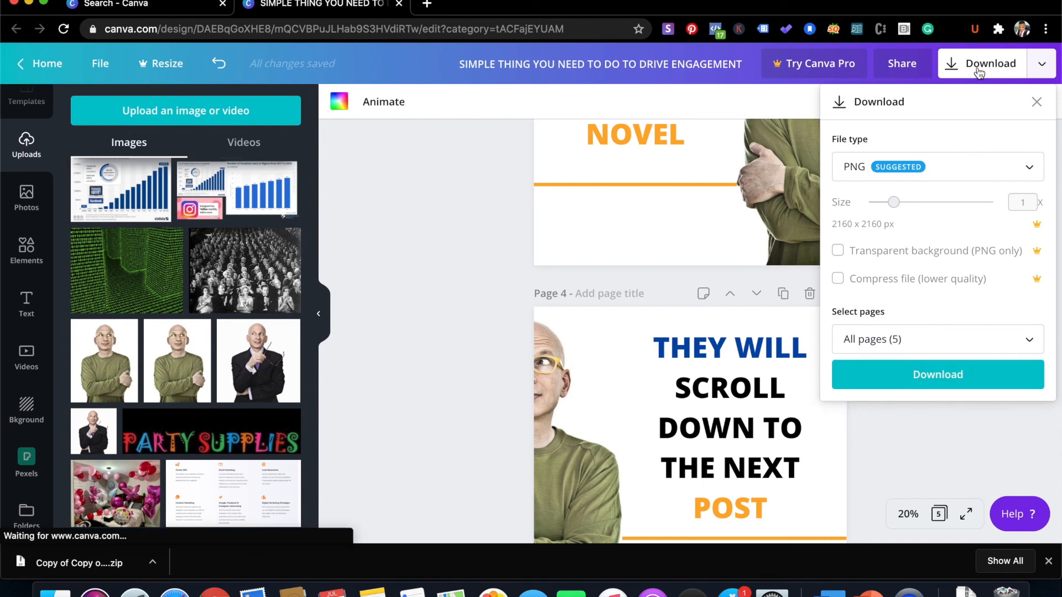
left_click(938, 171)
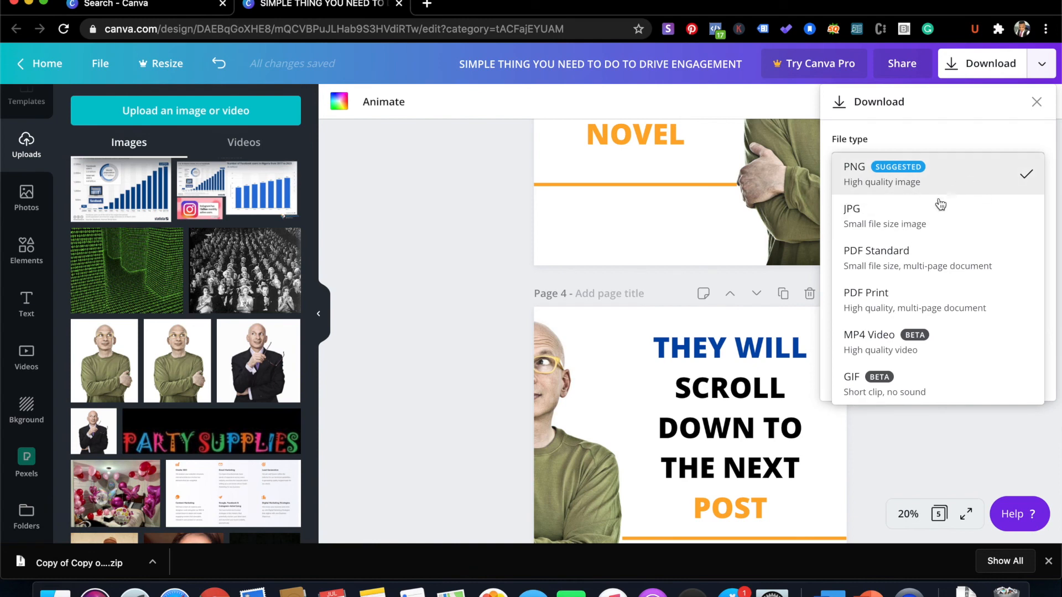
left_click(918, 221)
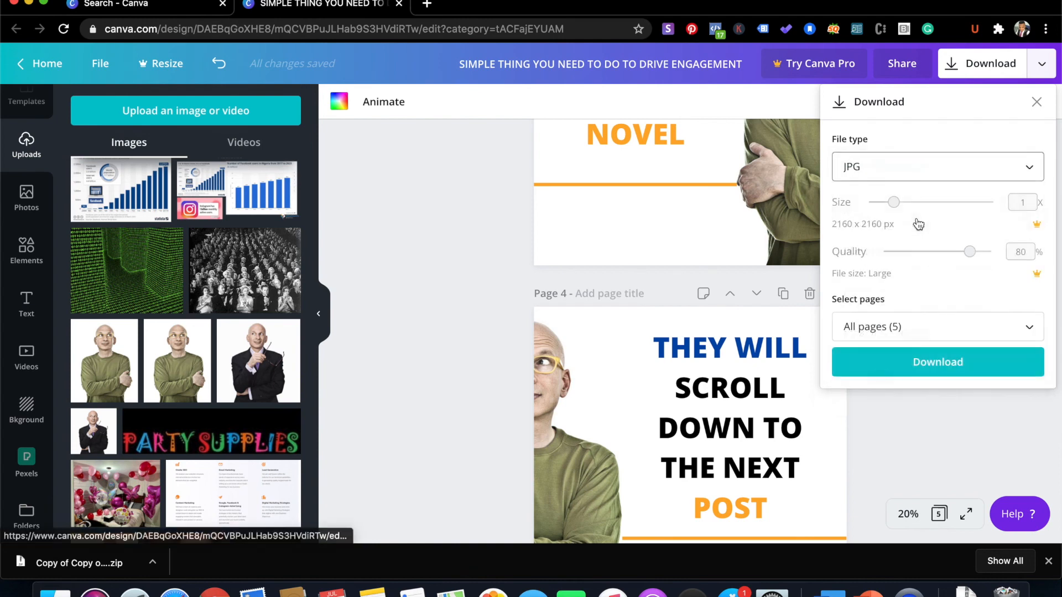
left_click(936, 368)
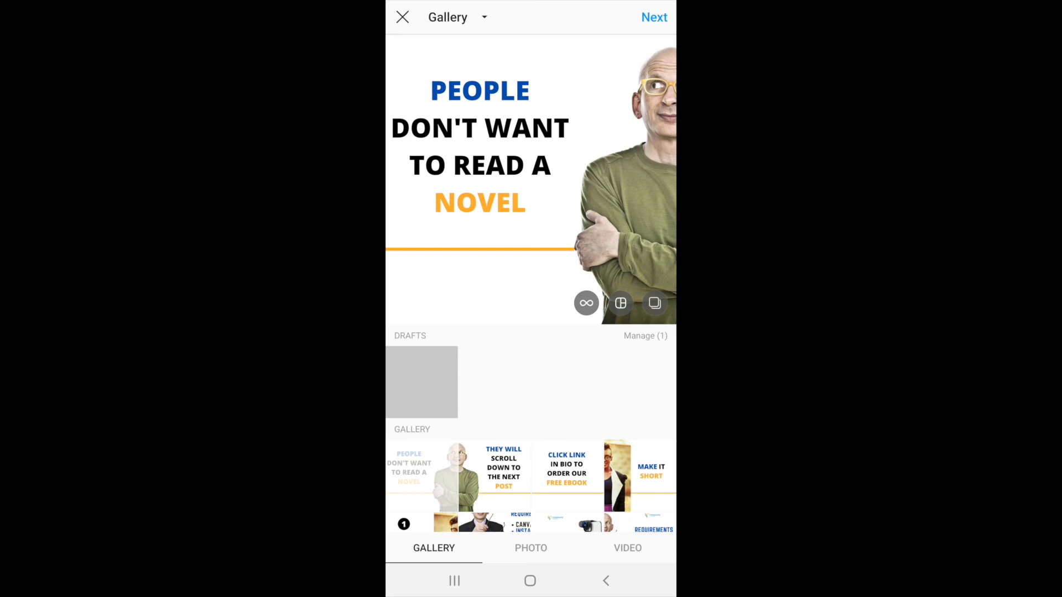
In Instagram's new post gallery, enable multiple selection and pick the five carousel images in page order, from "SIMPLE THING" to "CLICK LINK IN BIO"
scroll(531, 428, "down", 2)
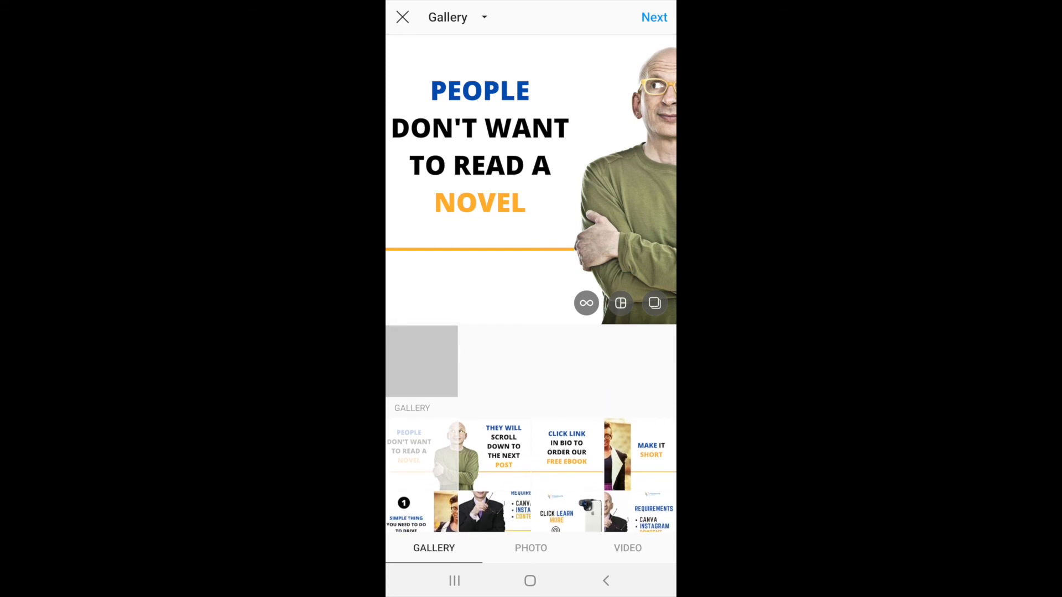
left_click(421, 512)
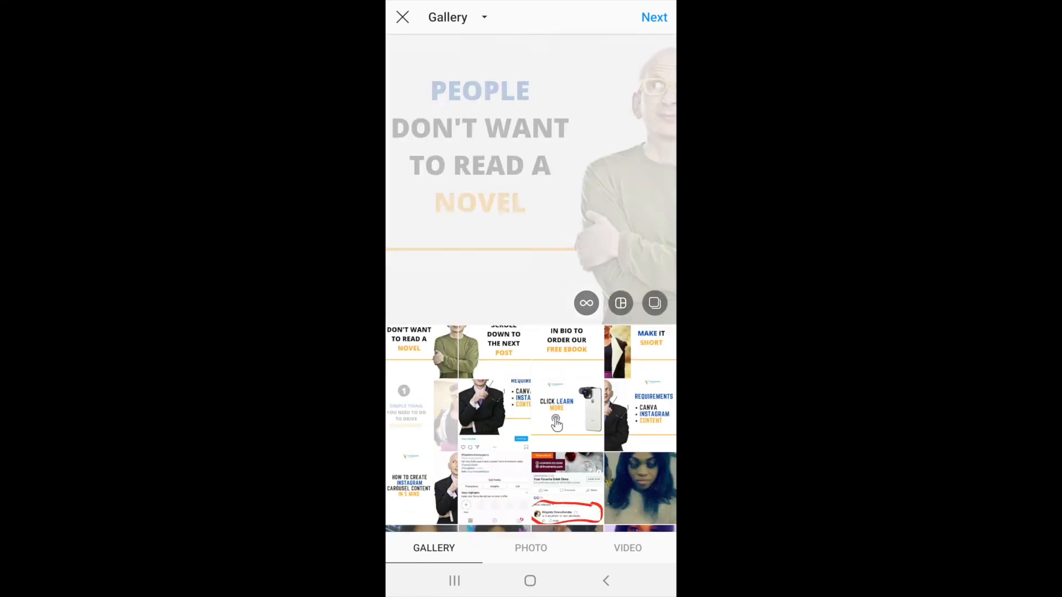
scroll(531, 428, "up", 2)
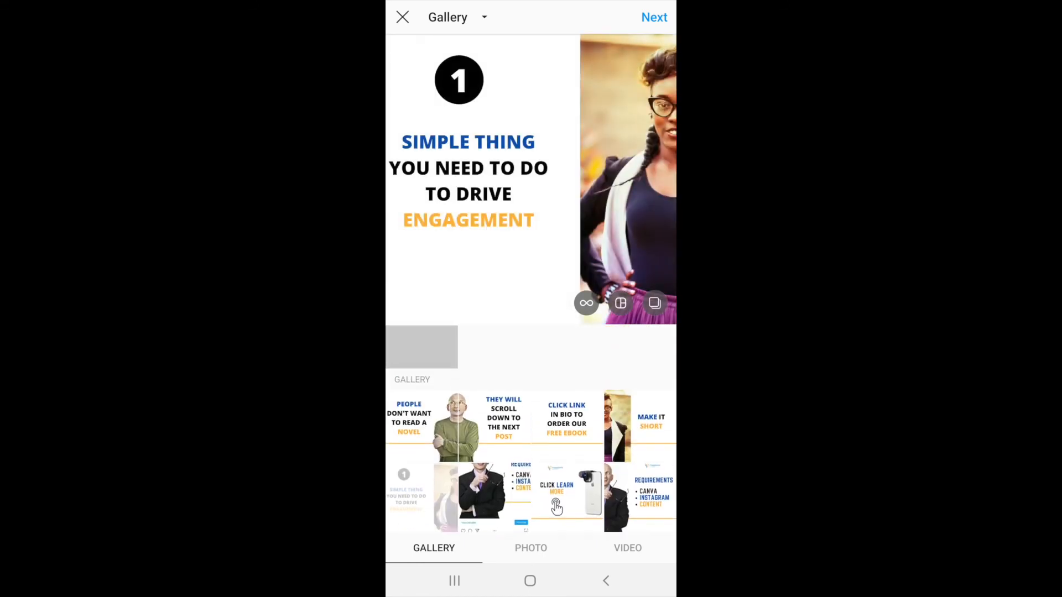
left_click(654, 303)
scroll(531, 442, "down", 3)
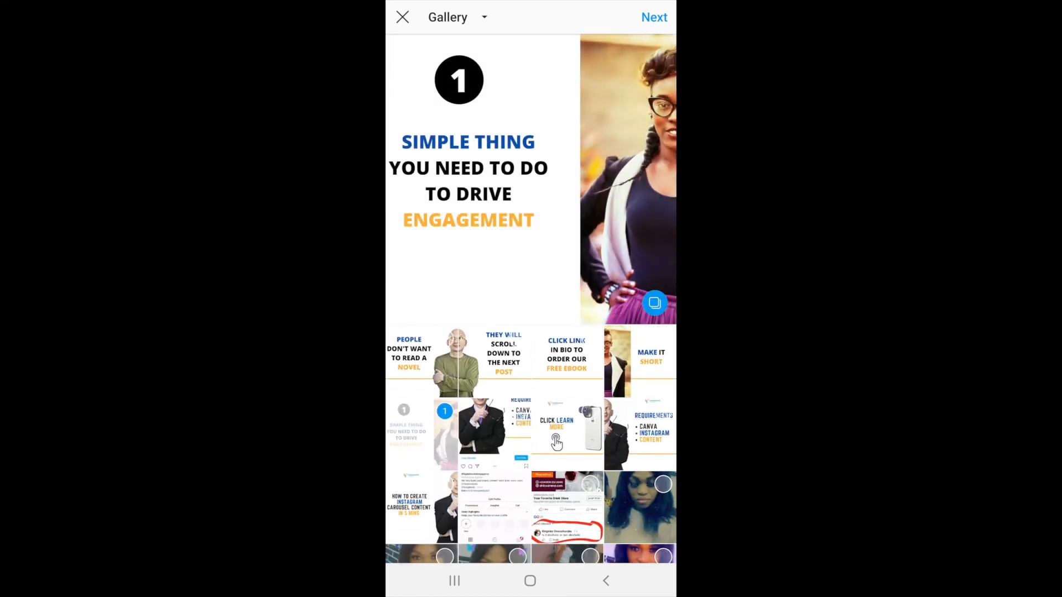
left_click(640, 361)
left_click(422, 360)
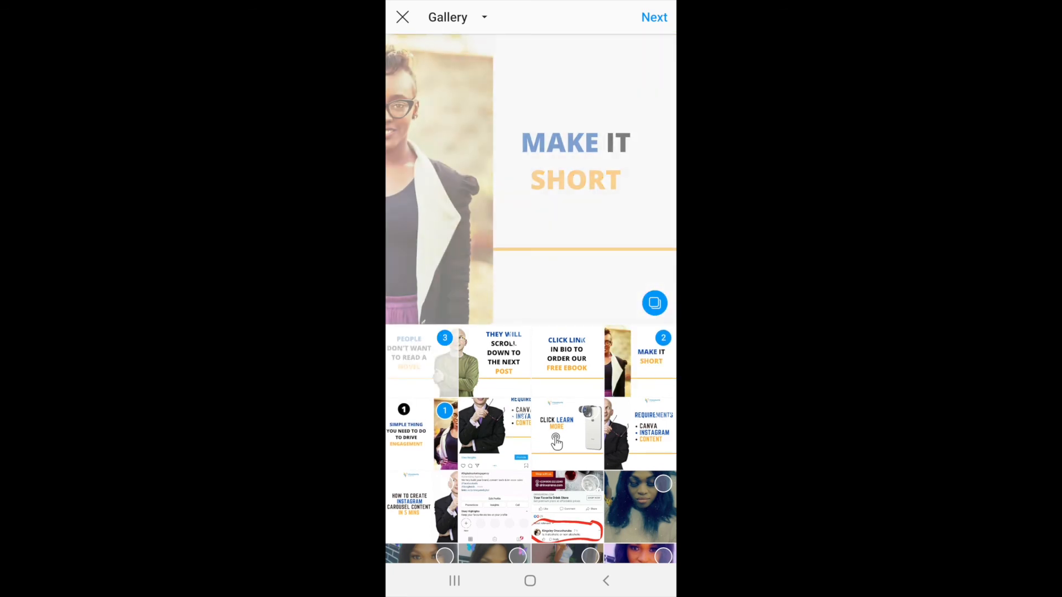
left_click(495, 361)
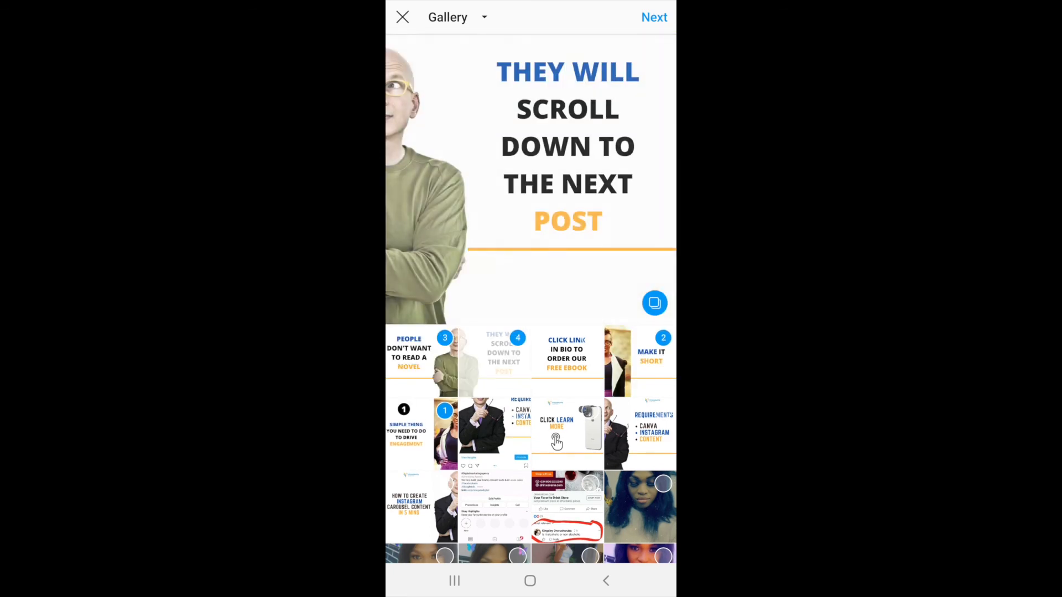
left_click(567, 360)
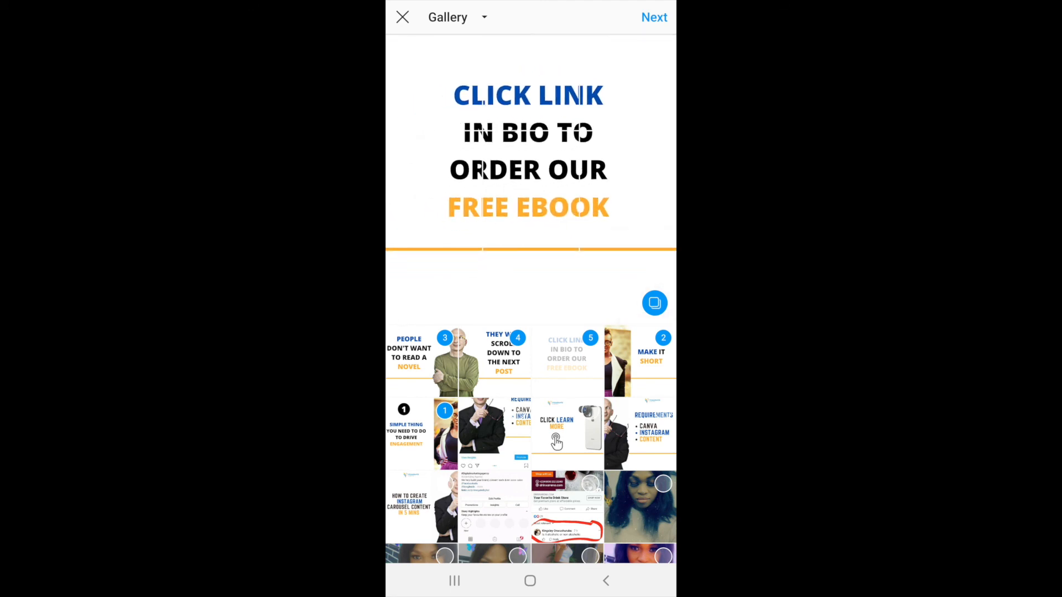
Continue with the selected images, preview the carousel slides without applying a filter, and proceed to the new post details
left_click(654, 17)
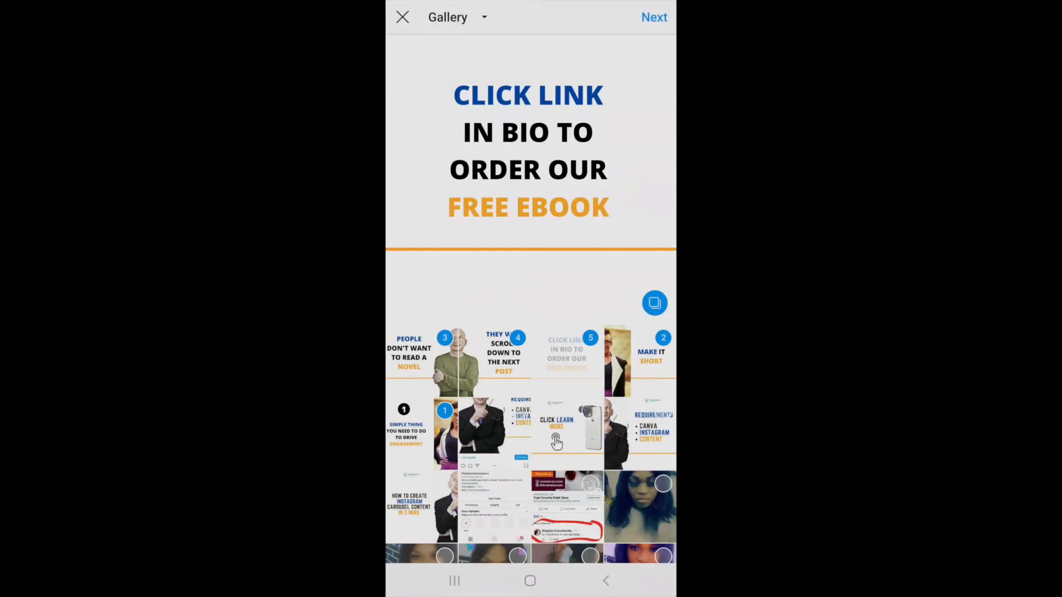
scroll(530, 178, "right", 7)
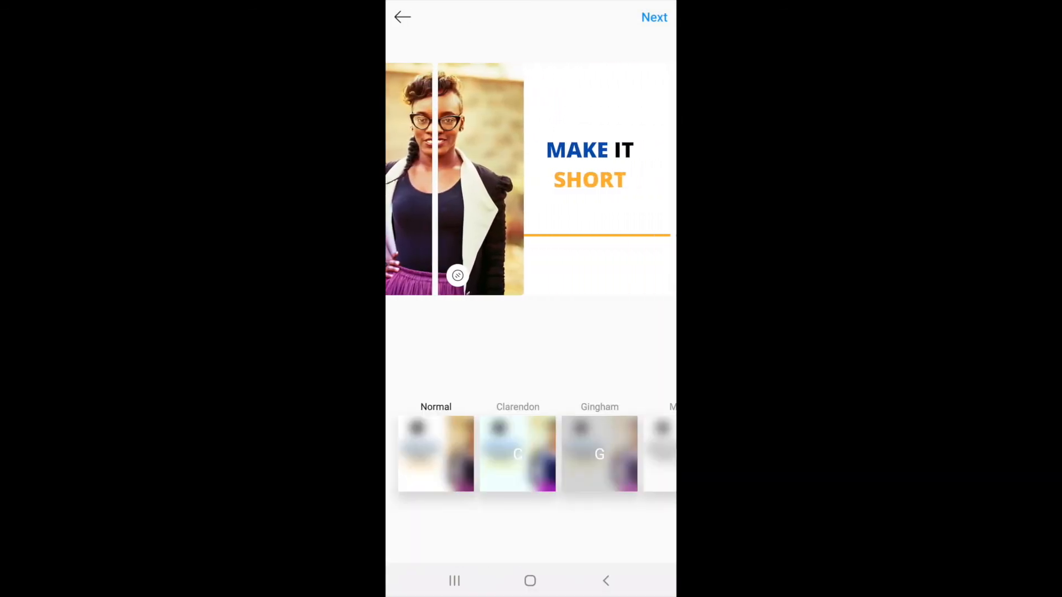
scroll(531, 178, "left", 1)
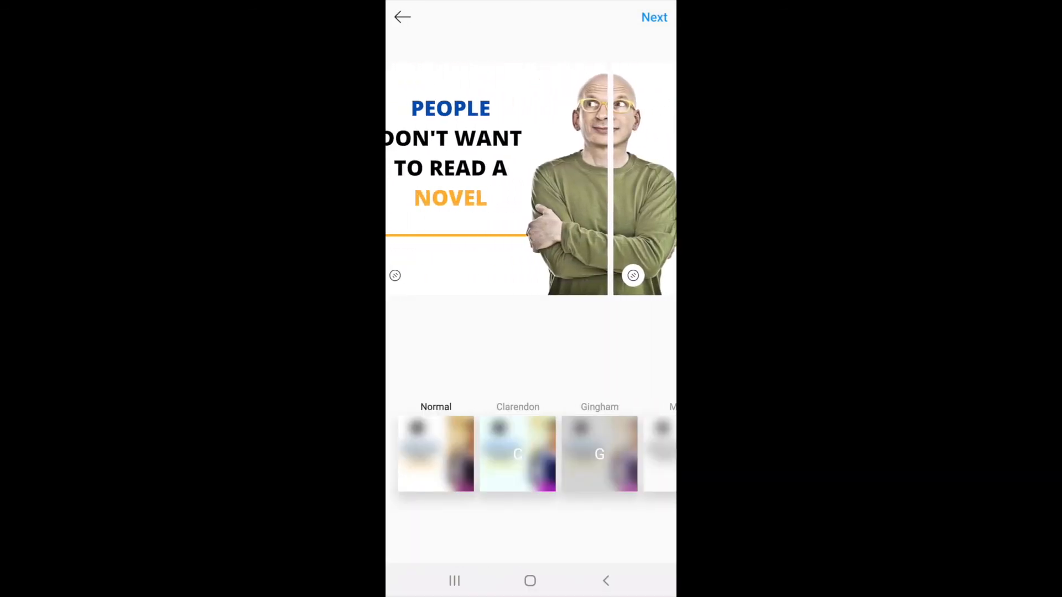
scroll(530, 179, "right", 7)
scroll(531, 179, "left", 7)
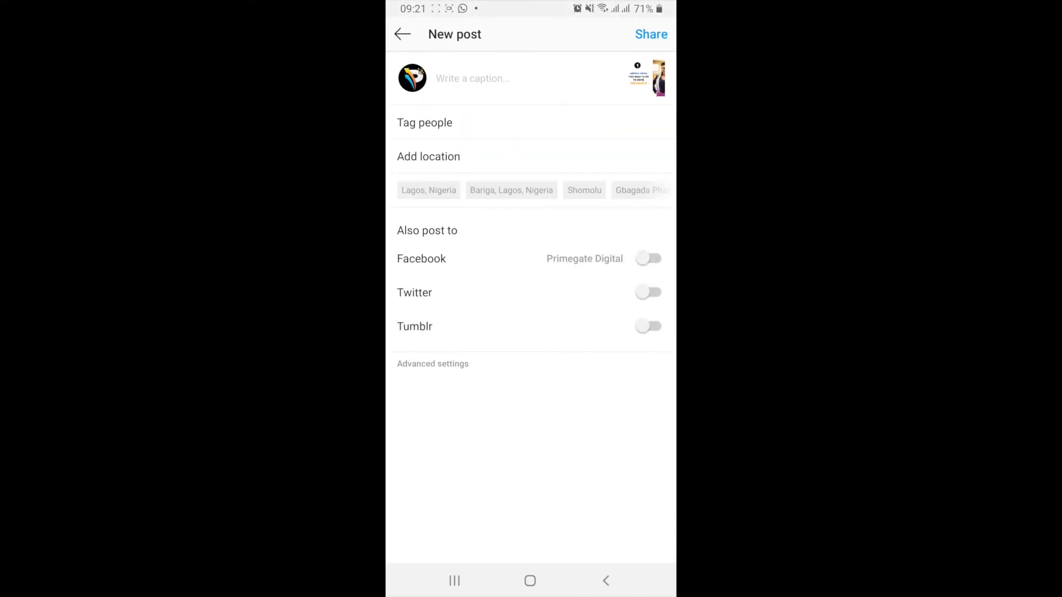
Look at the people-tagging screen without tagging anyone, and start editing the post's caption
left_click(425, 122)
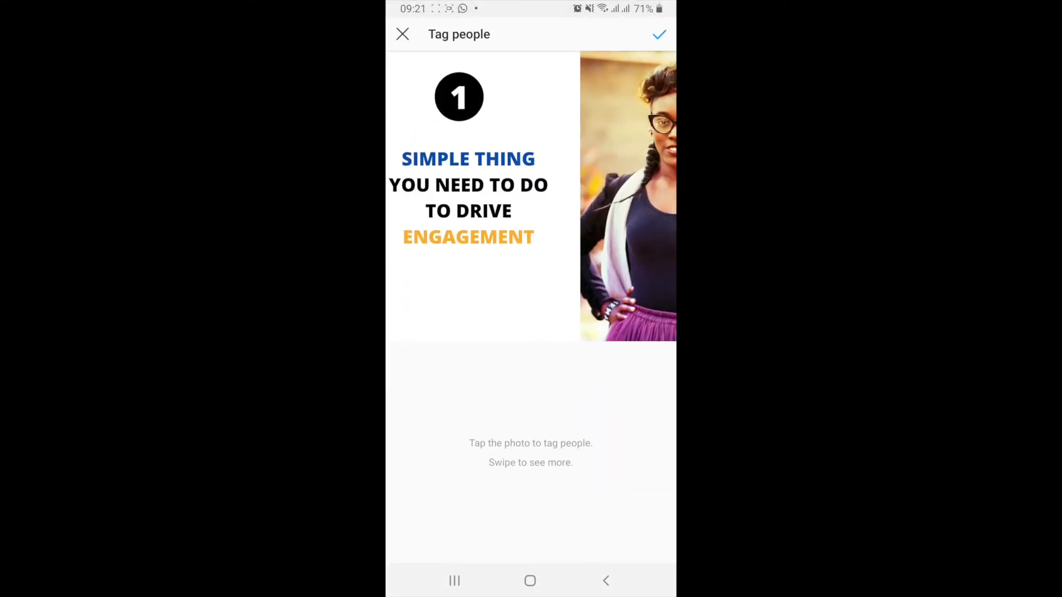
left_click(403, 34)
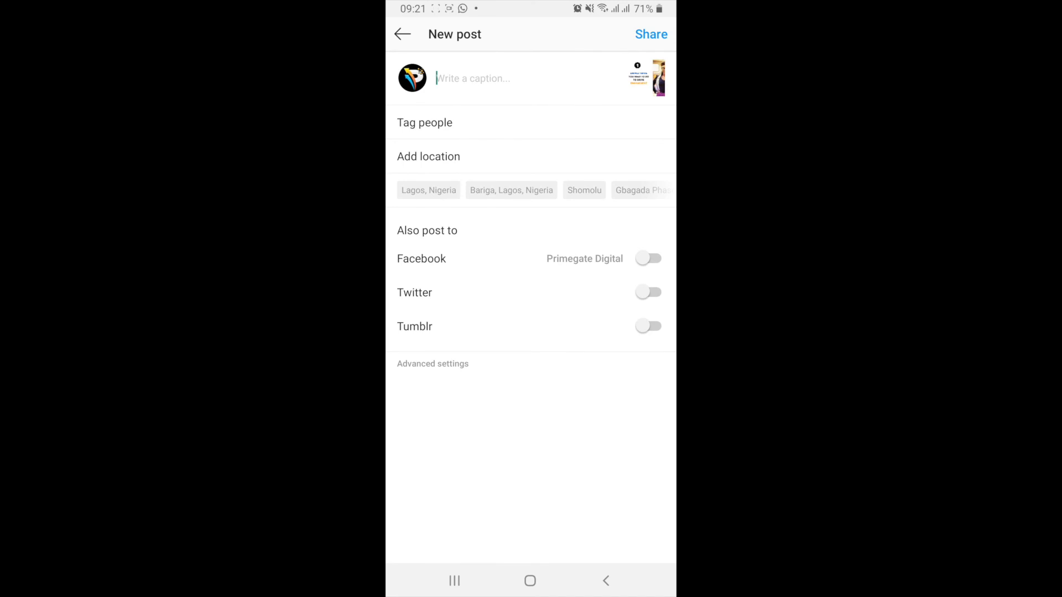
left_click(473, 78)
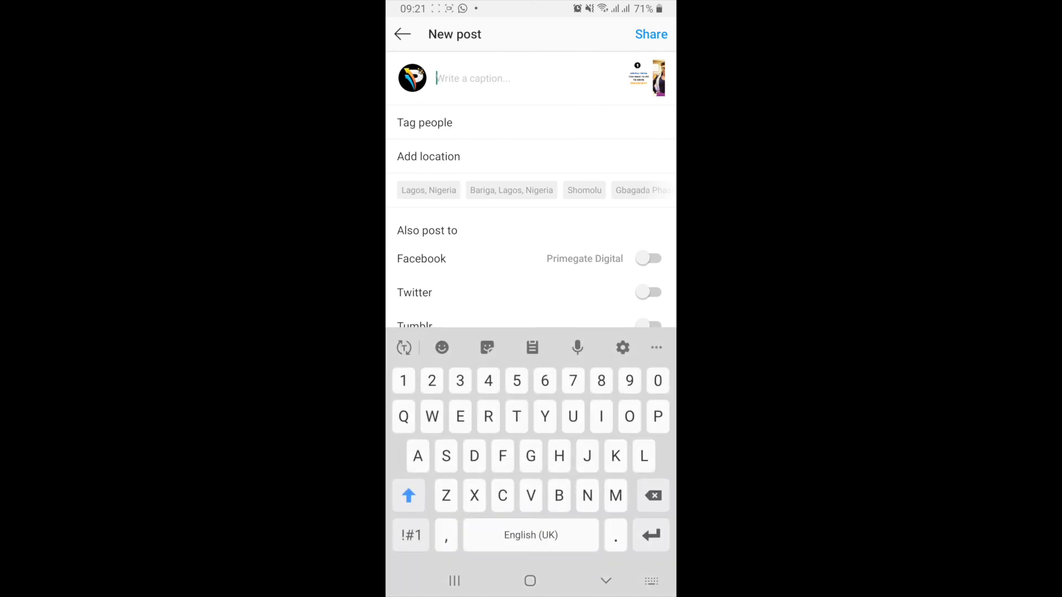
type("Ho")
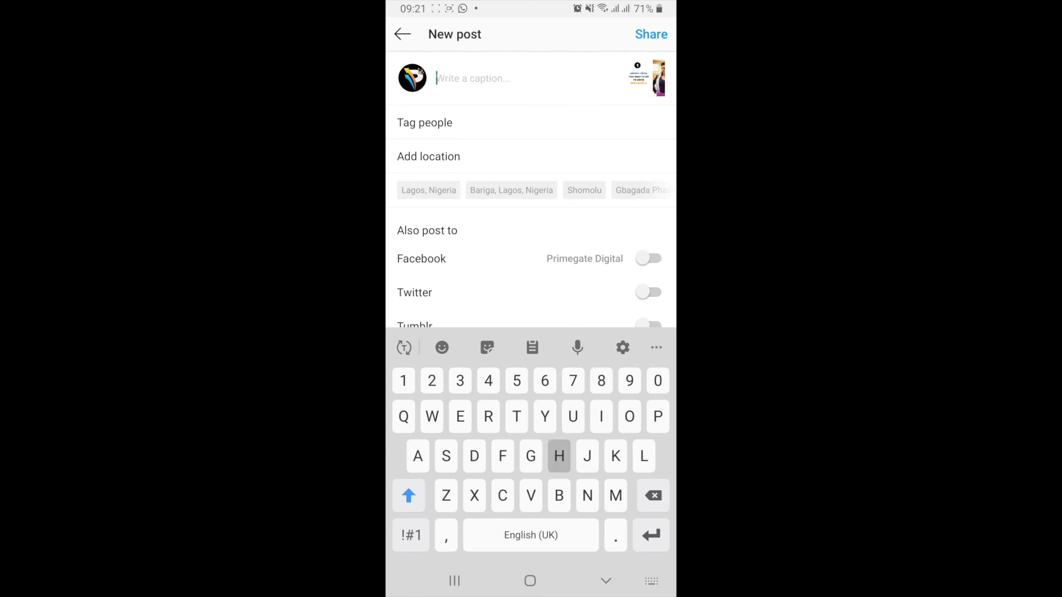
key("BackSpace")
key("BackSpace")
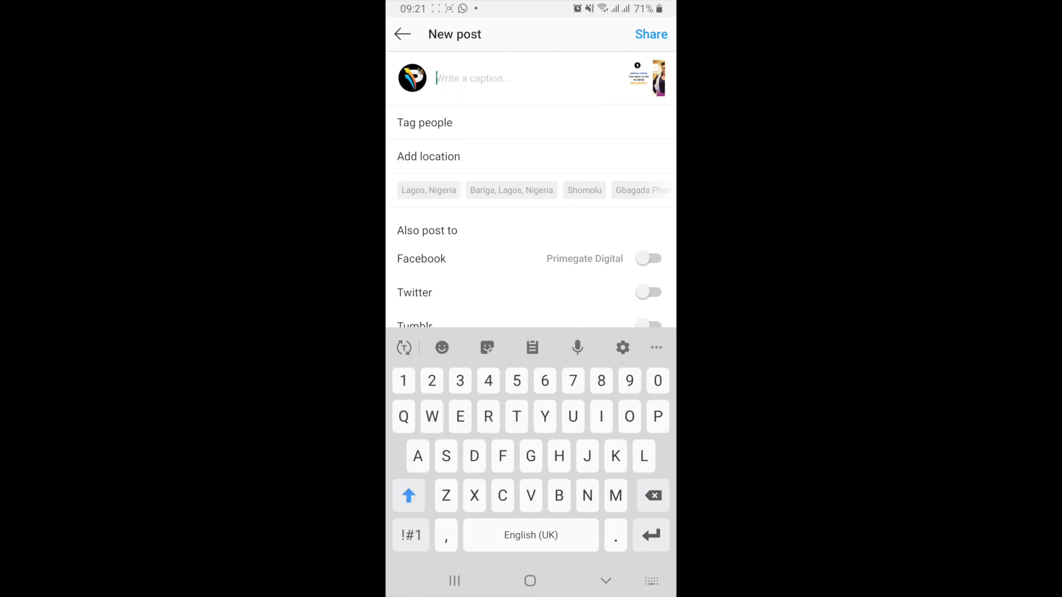
type("Simple thing")
key("BackSpace")
key("BackSpace")
key("BackSpace")
key("BackSpace")
key("BackSpace")
key("BackSpace")
key("BackSpace")
key("BackSpace")
key("BackSpace")
key("BackSpace")
key("BackSpace")
key("BackSpace")
key("BackSpace")
Write the post caption "1 simple thing you need to do to drive engagement", correcting the misspelled last word
type("1 somple")
type("t")
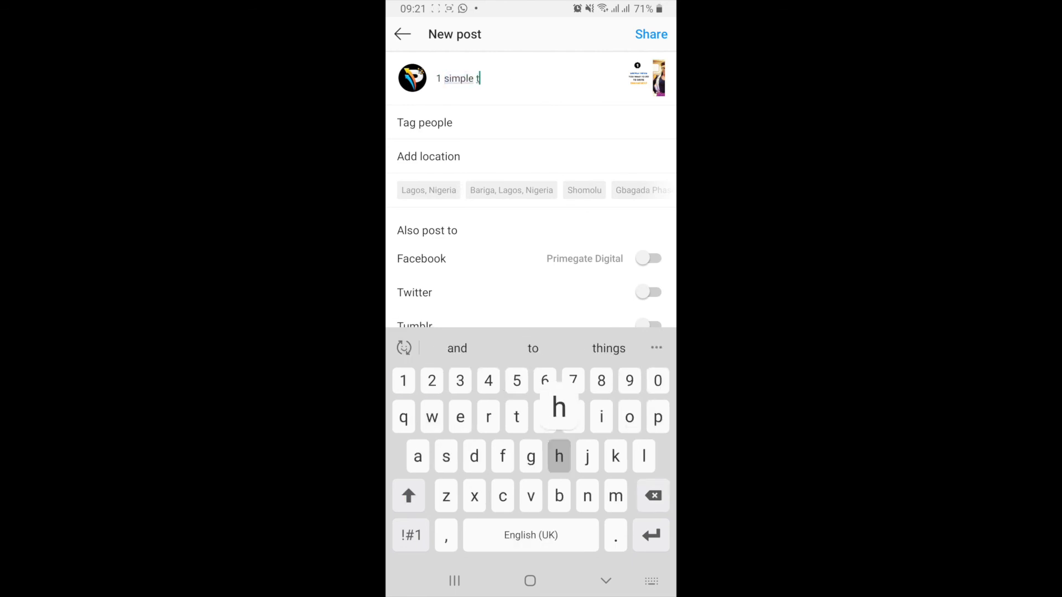
type("hing you ne")
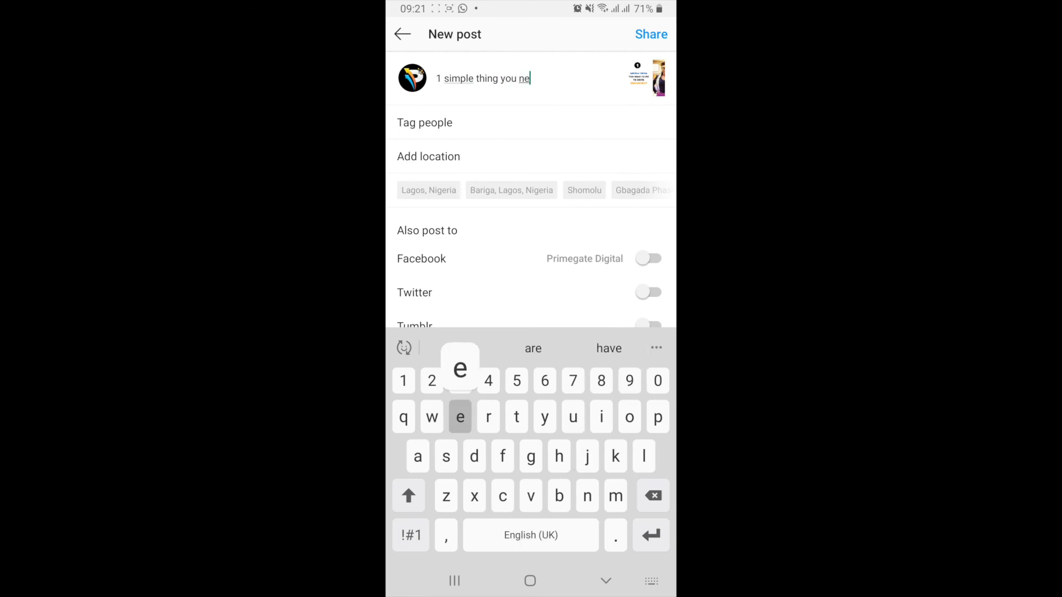
type("ed to ")
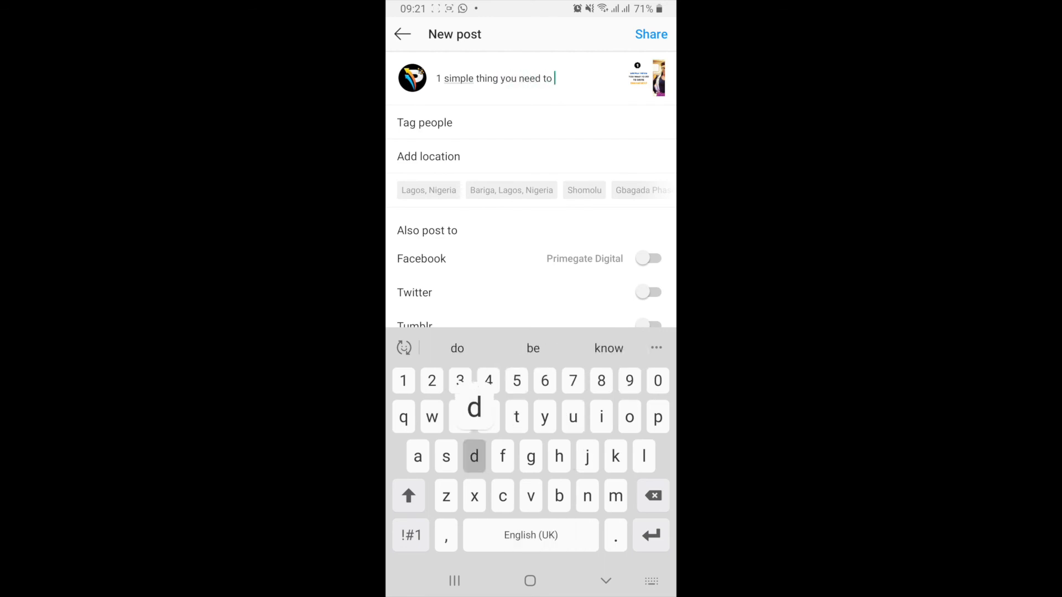
type("do to d")
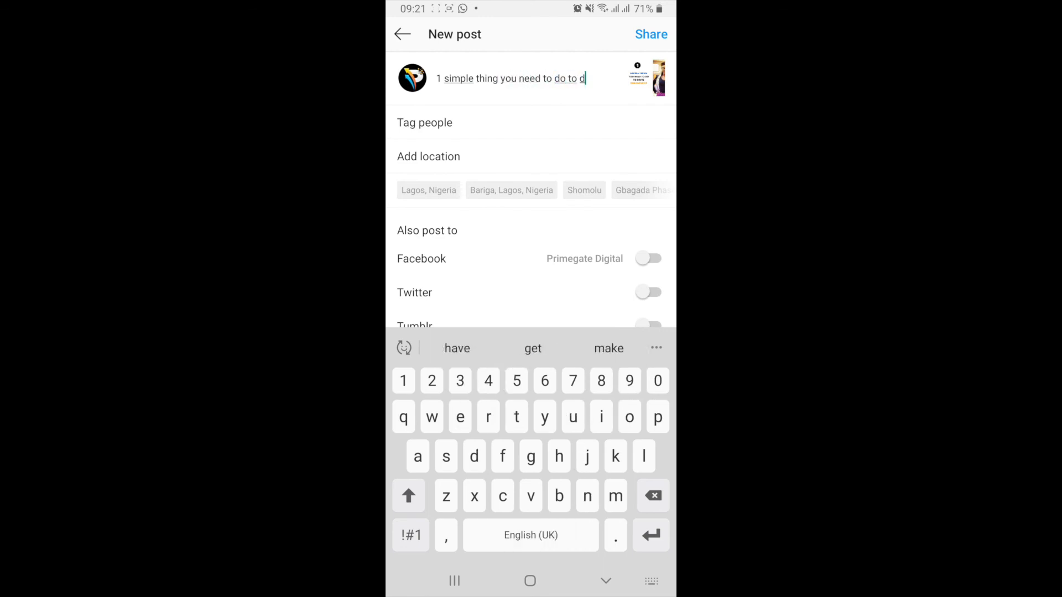
type("rive wnegweme")
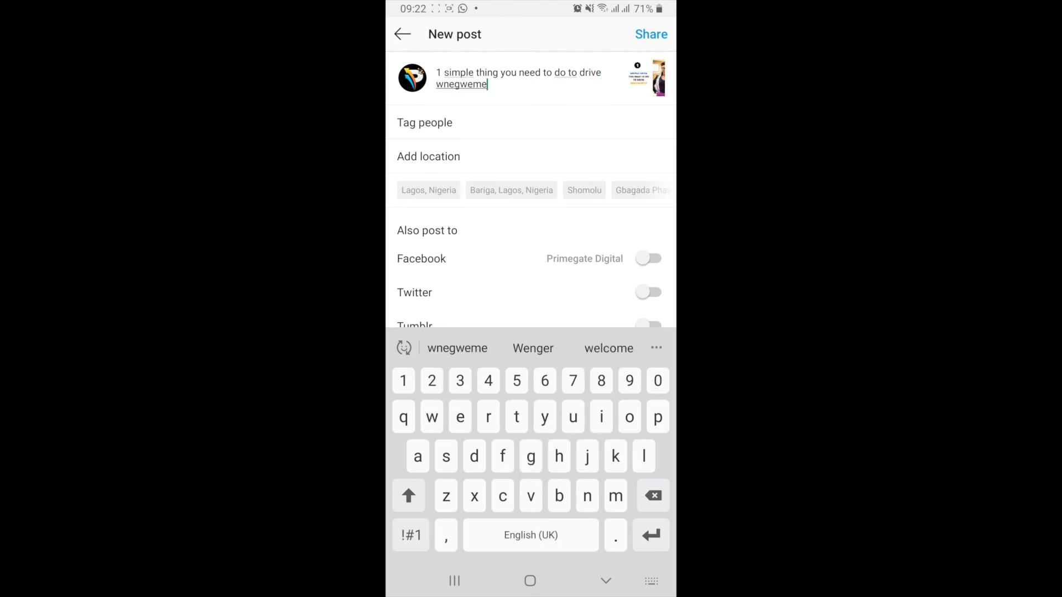
key("BackSpace")
key("BackSpace")
key("BackSpace")
key("BackSpace")
key("BackSpace")
key("BackSpace")
key("BackSpace")
key("BackSpace")
key("BackSpace")
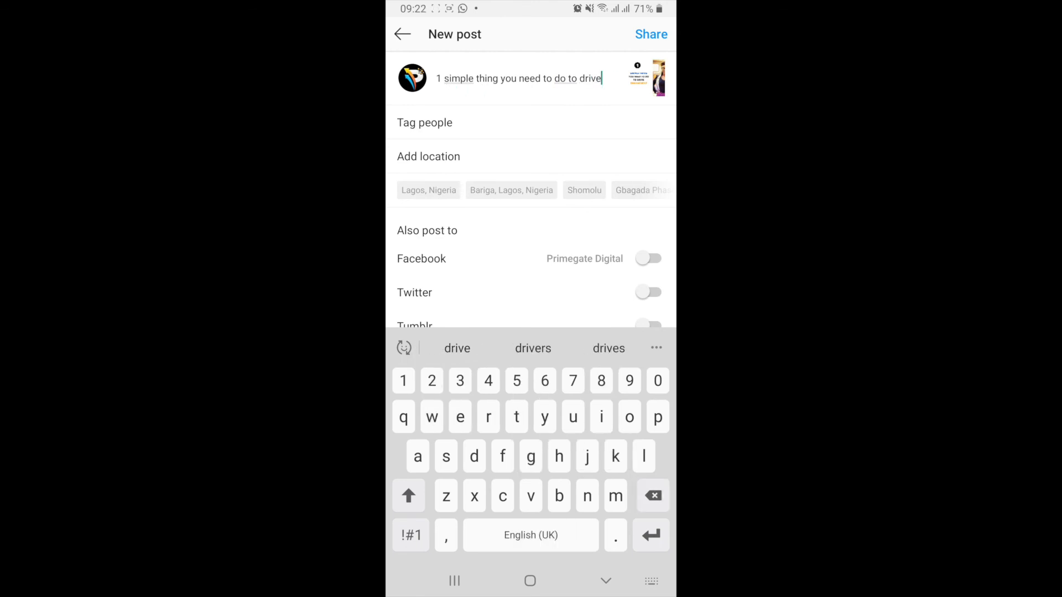
type("emagemet")
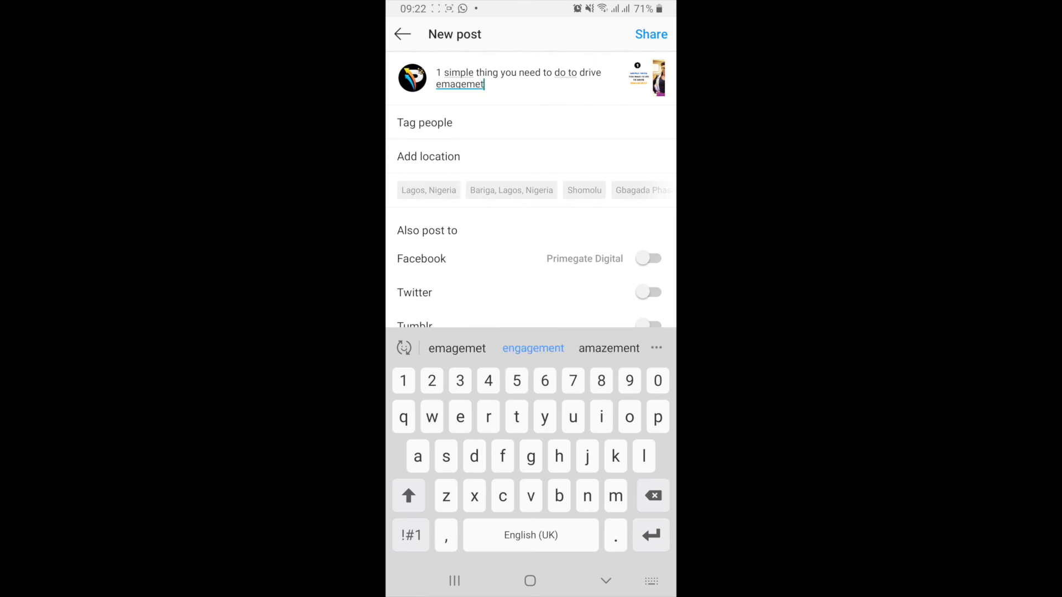
left_click(533, 348)
Add yellow, red, green and blue heart emojis at the end of the caption, and share the post
left_click(404, 348)
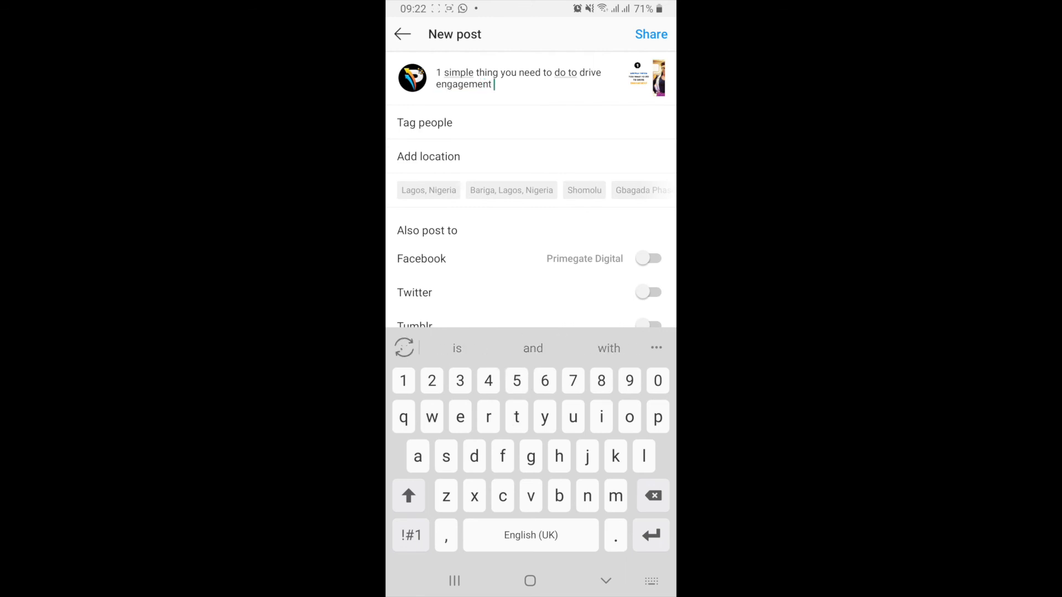
left_click(442, 348)
type("💛❤️💚💙")
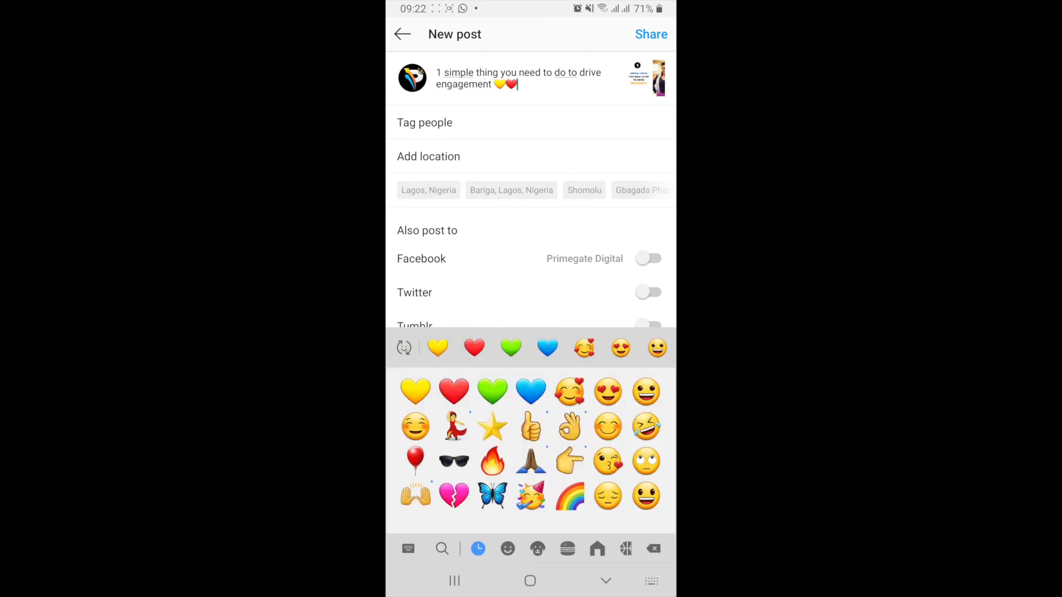
left_click(651, 34)
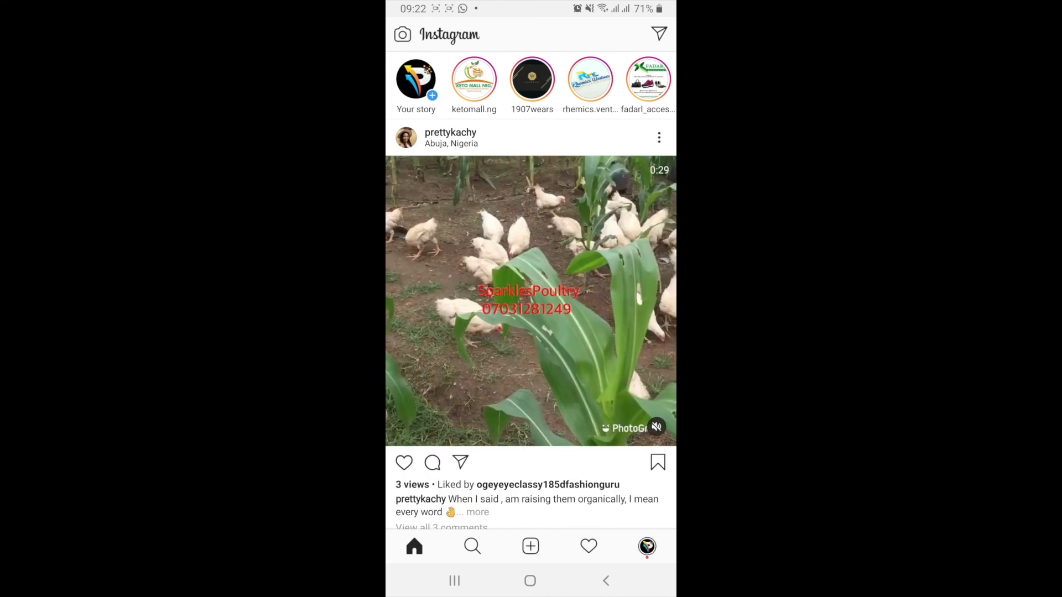
Open the newly published carousel from the profile's post grid, and look through its slides and back to the first one
left_click(647, 546)
scroll(531, 288, "down", 2)
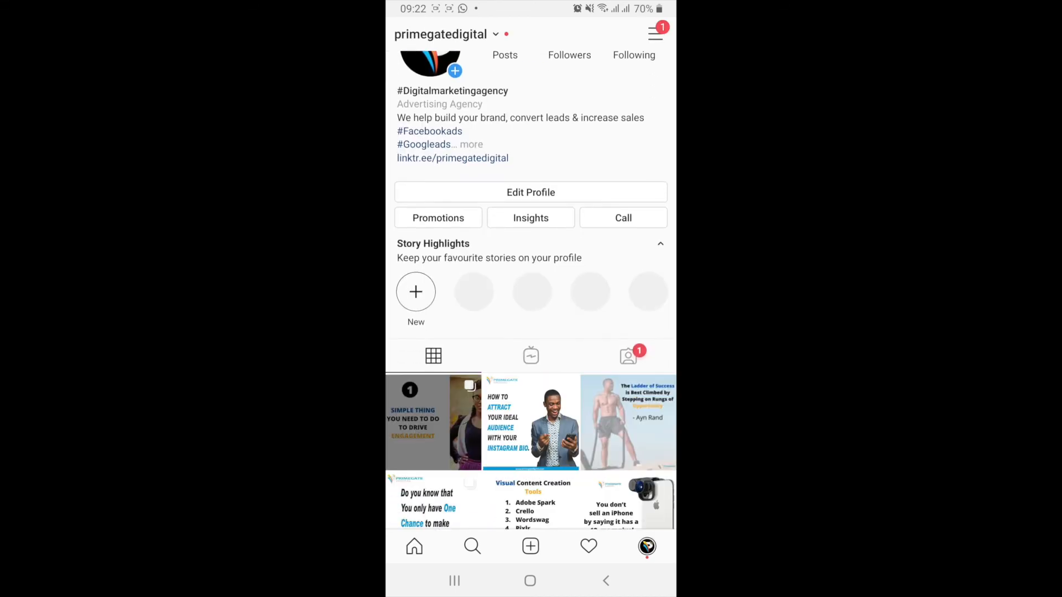
left_click(434, 422)
scroll(530, 233, "right", 2)
scroll(531, 232, "right", 3)
scroll(531, 232, "left", 4)
scroll(530, 232, "right", 3)
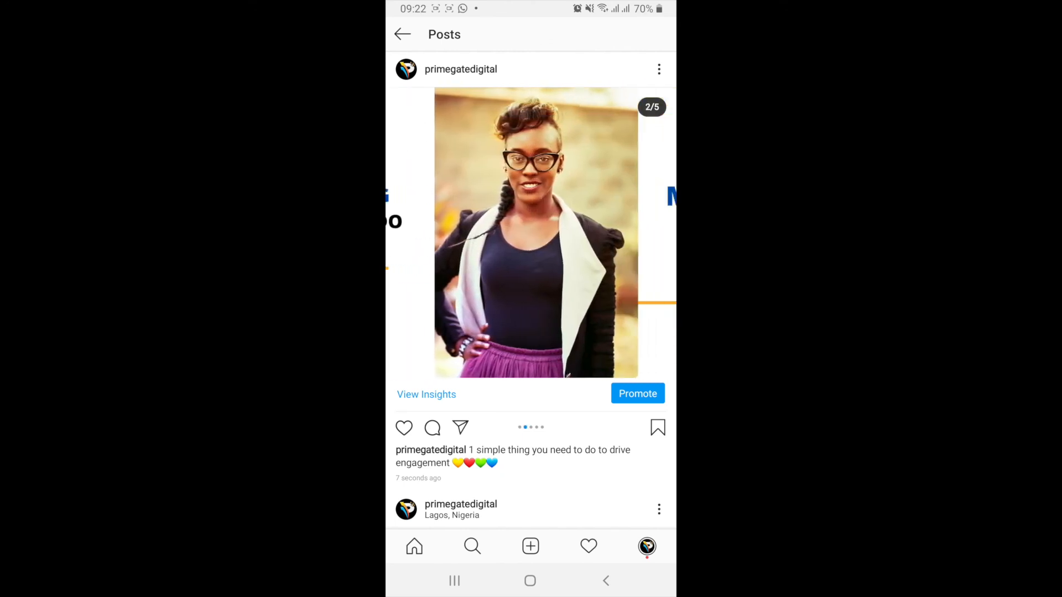
scroll(530, 232, "right", 5)
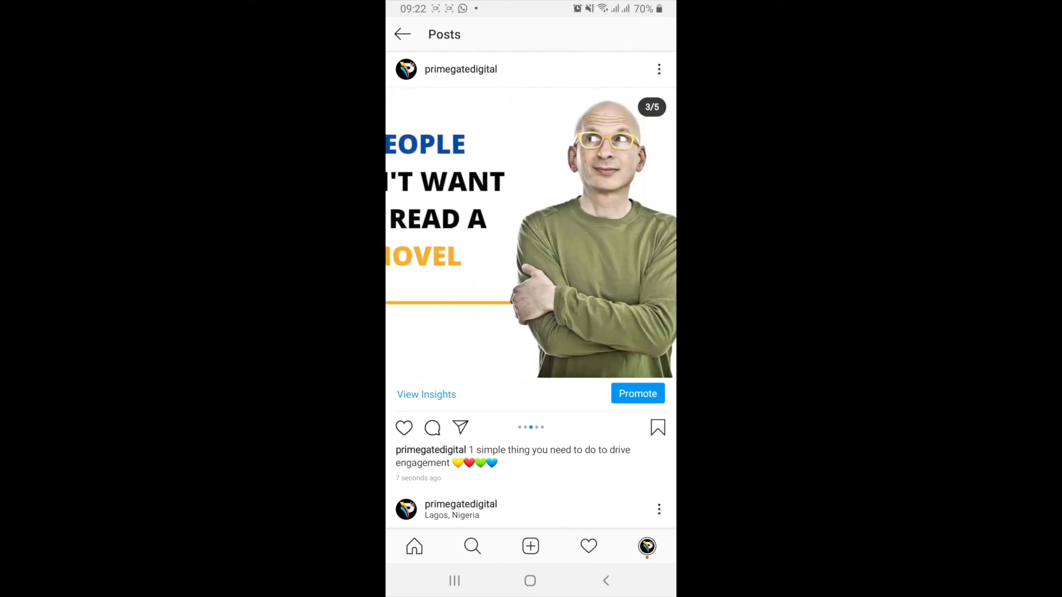
scroll(531, 232, "right", 3)
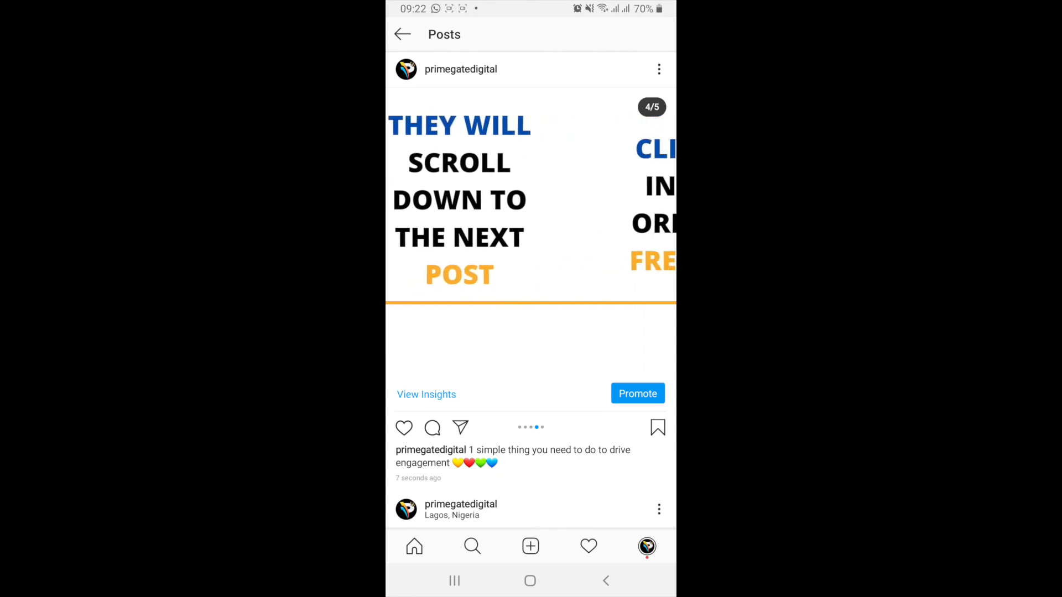
scroll(531, 232, "left", 8)
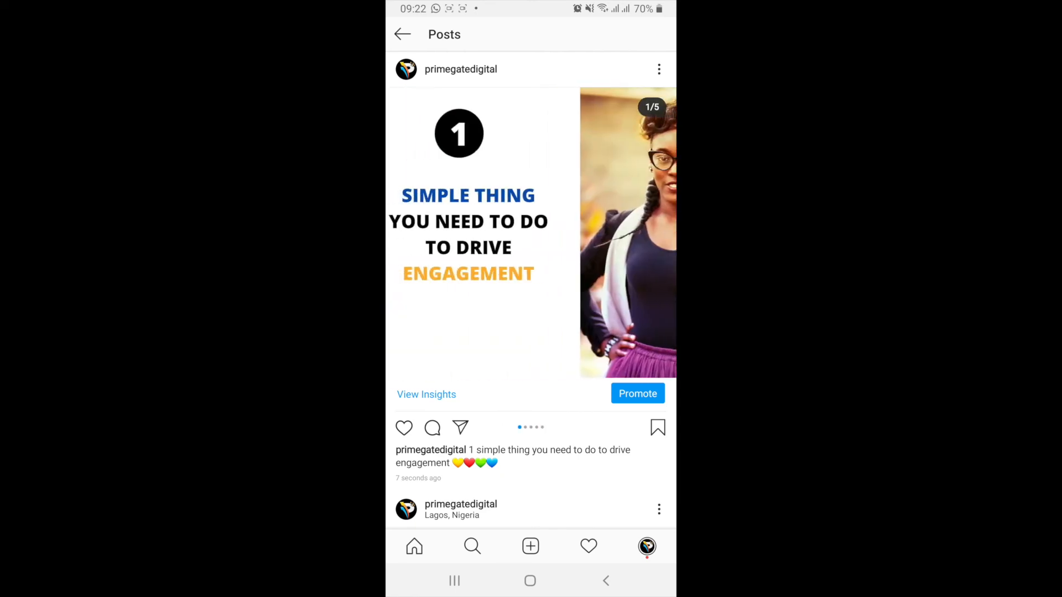
scroll(531, 233, "right", 2)
scroll(530, 233, "left", 2)
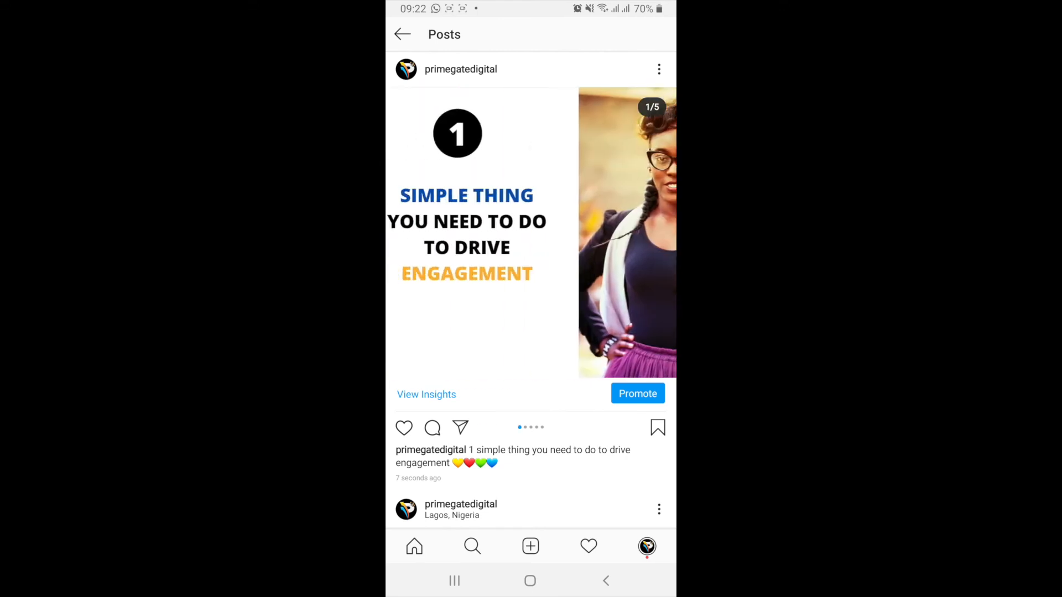